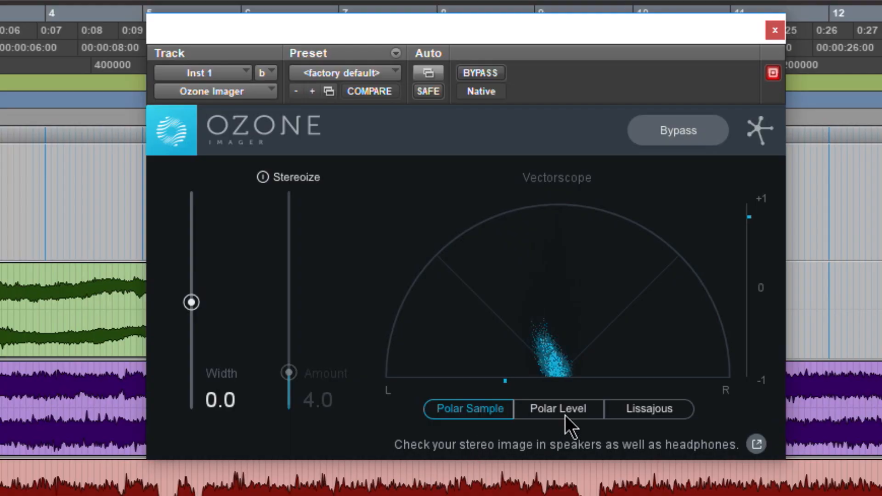
# Compare the vectorscope's Lissajous, Polar Level and Polar Sample displays for Inst 1, finishing on Polar Sample
pyautogui.click(578, 285)
pyautogui.click(619, 284)
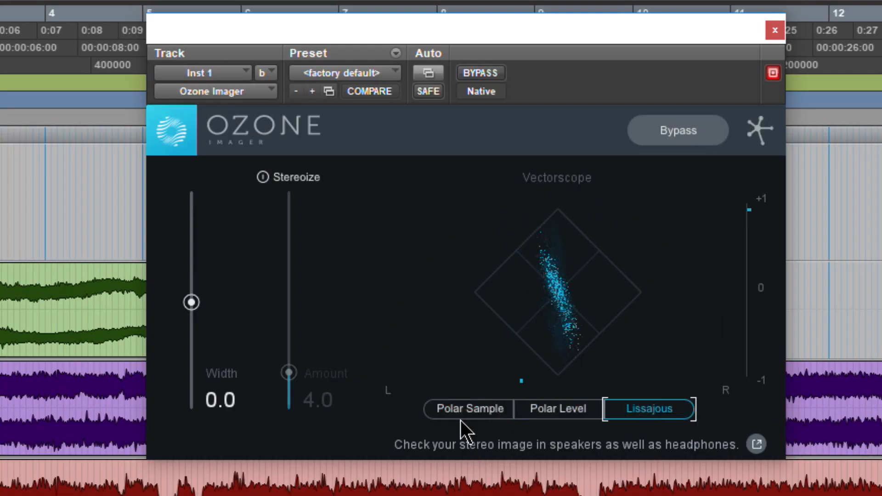
pyautogui.click(554, 411)
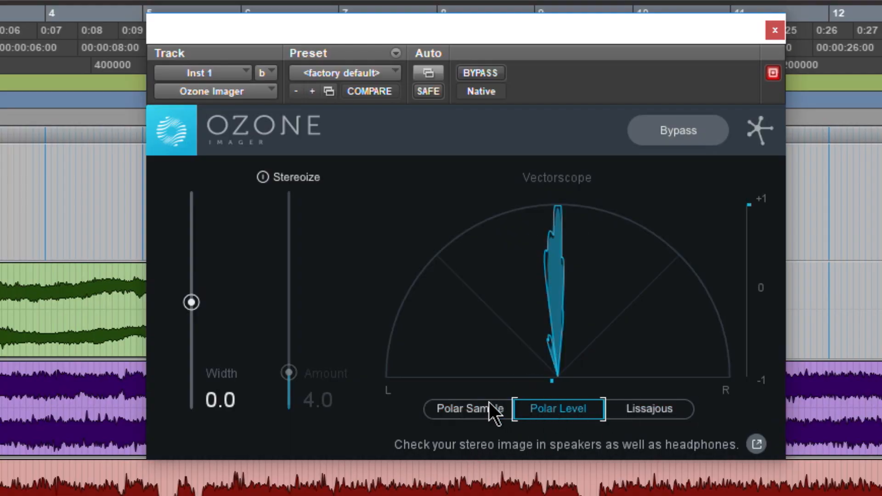
pyautogui.click(458, 410)
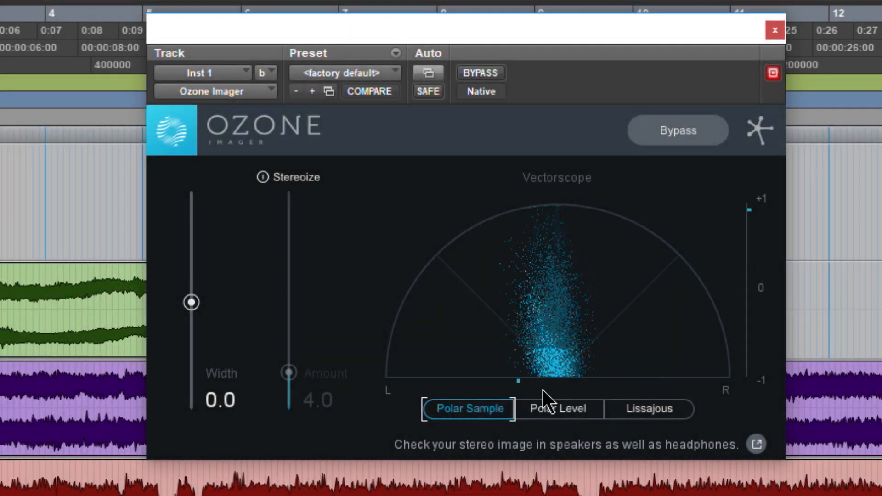
pyautogui.click(564, 413)
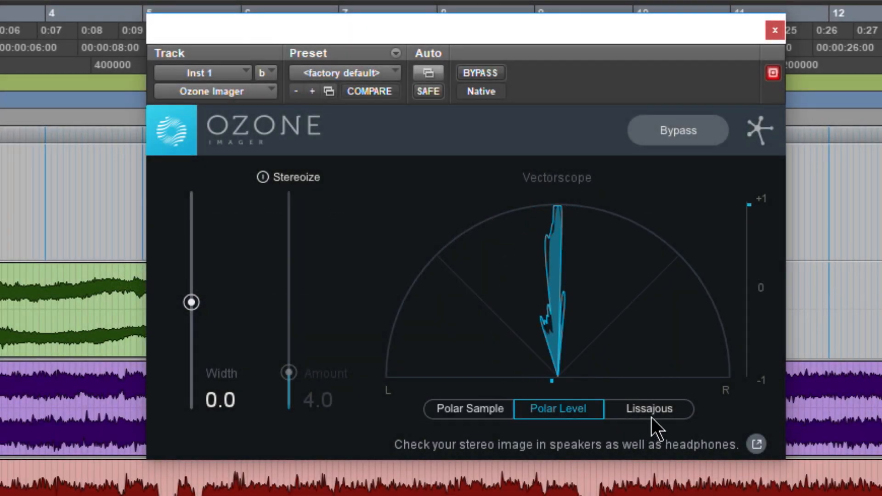
pyautogui.click(652, 418)
pyautogui.click(472, 411)
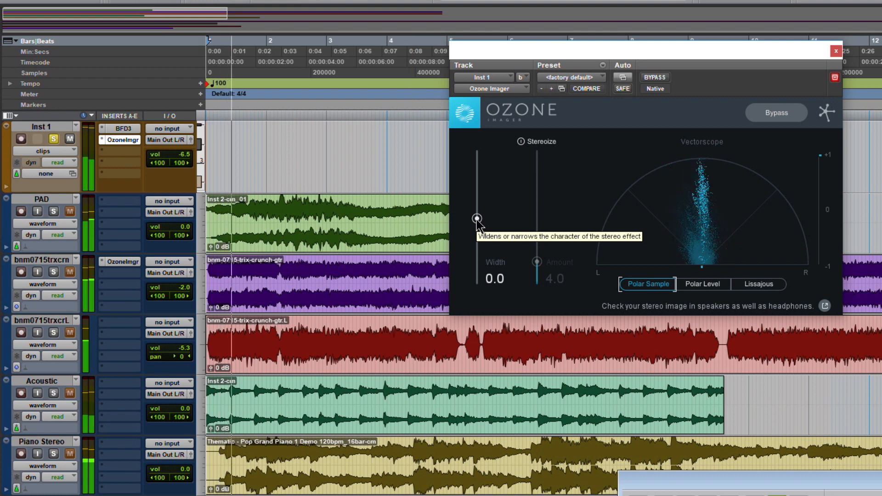
# Widen the Inst 1 stereo image to a Width of 84.9, show it as Polar Level, lower Width to its minimum and stop playback
pyautogui.moveTo(477, 219); pyautogui.dragTo(477, 166)
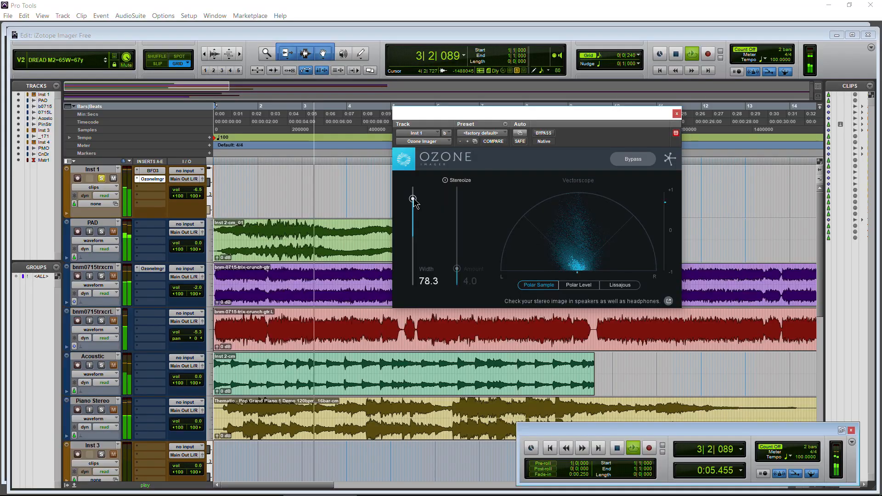
pyautogui.moveTo(414, 202); pyautogui.dragTo(414, 199)
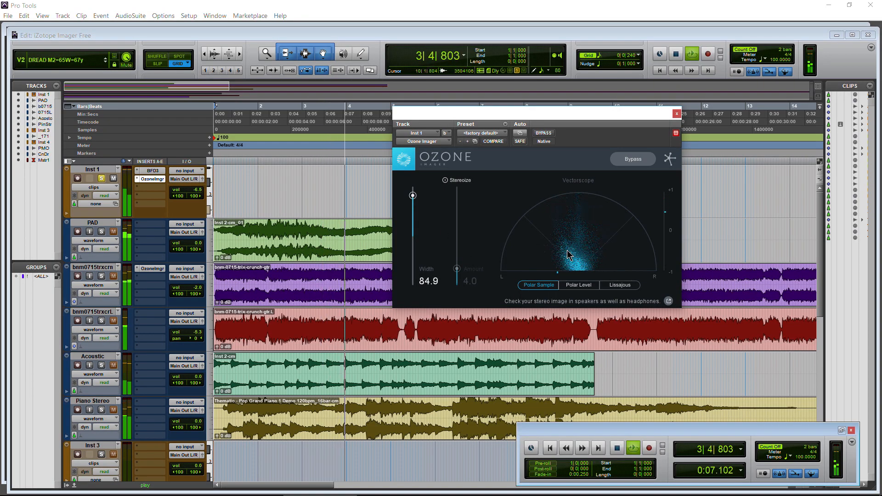
pyautogui.click(578, 285)
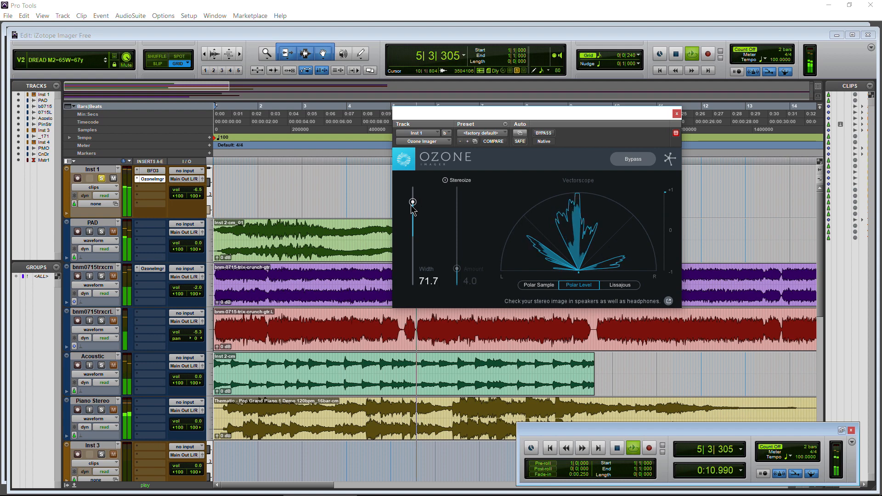
pyautogui.moveTo(412, 203); pyautogui.dragTo(413, 286)
pyautogui.press('space')
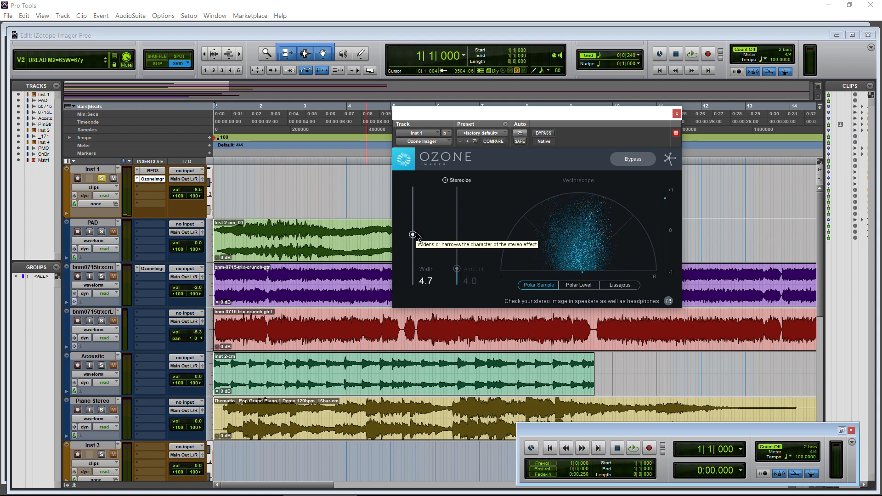
# Start playback with Width at -6.6 and narrow the Inst 1 image to a Width of -100.0
pyautogui.moveTo(413, 236); pyautogui.dragTo(412, 243)
pyautogui.press('space')
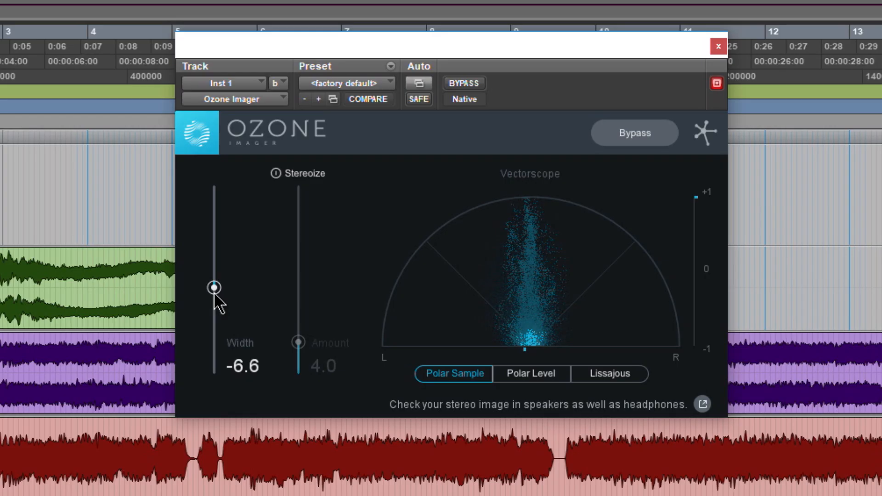
pyautogui.moveTo(215, 295); pyautogui.dragTo(213, 379)
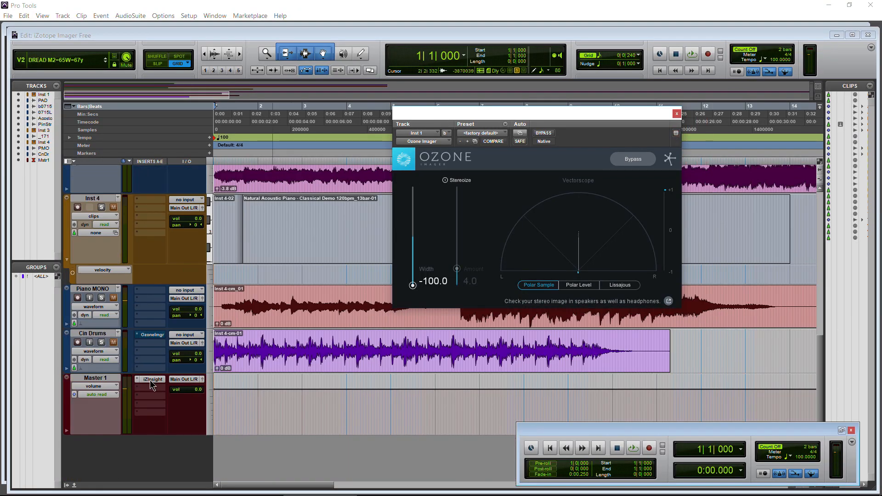
# Open the Insight meter on Master 1, dismiss its Preset Manager and arrange it beside the Ozone Imager window
pyautogui.click(151, 380)
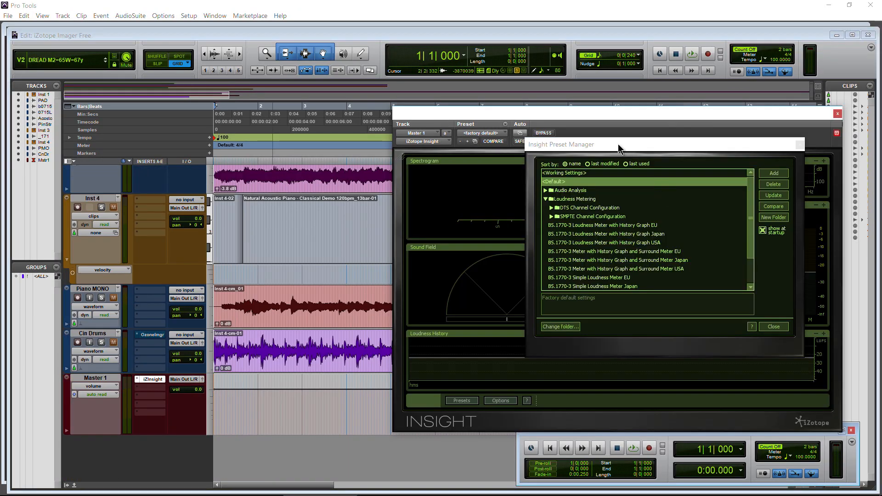
pyautogui.click(774, 327)
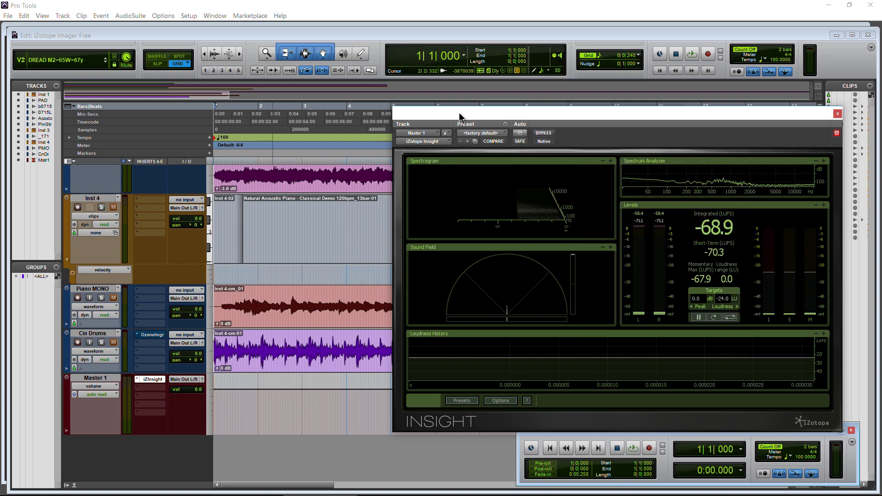
pyautogui.moveTo(461, 116); pyautogui.dragTo(706, 112)
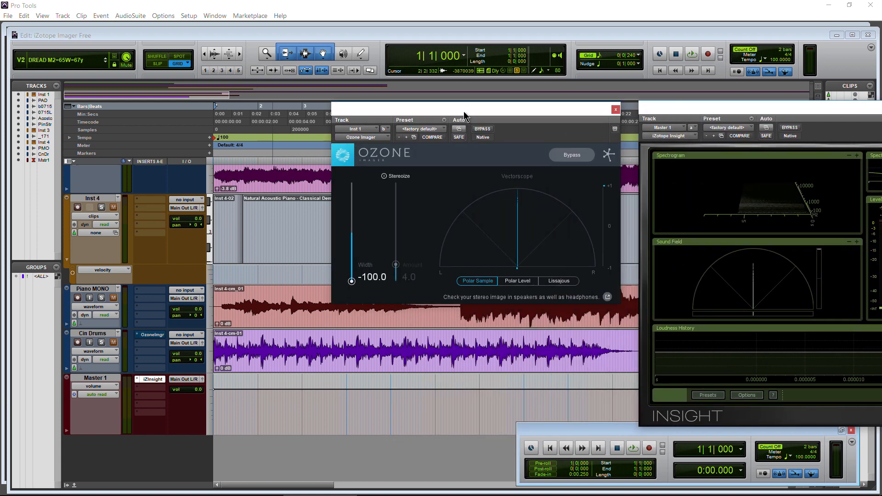
pyautogui.moveTo(464, 115); pyautogui.dragTo(463, 115)
# Play the session while raising Width to 75.5 and easing it to 58.5, stop playback and close Insight
pyautogui.press('space')
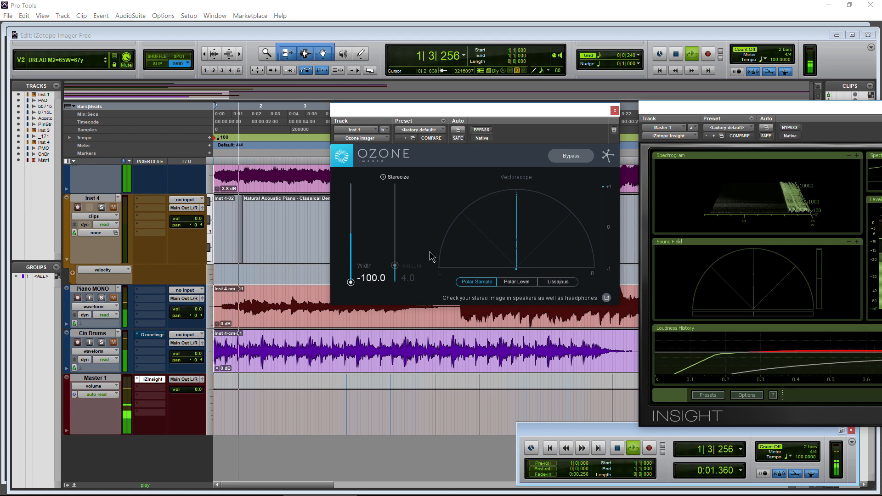
pyautogui.moveTo(350, 282); pyautogui.dragTo(352, 197)
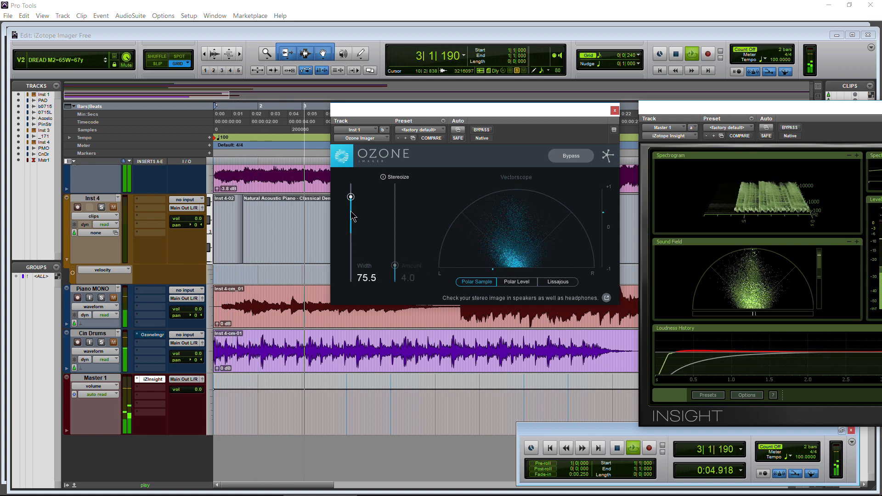
pyautogui.click(352, 206)
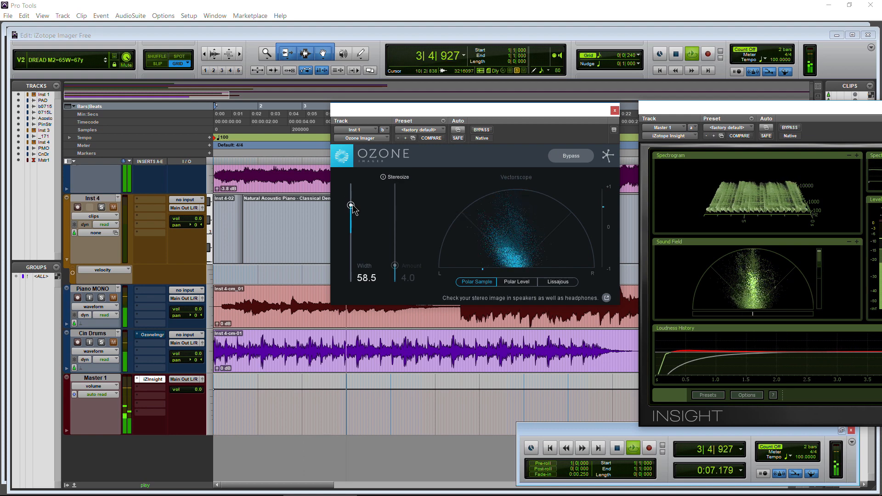
pyautogui.press('space')
pyautogui.moveTo(753, 108); pyautogui.dragTo(443, 96)
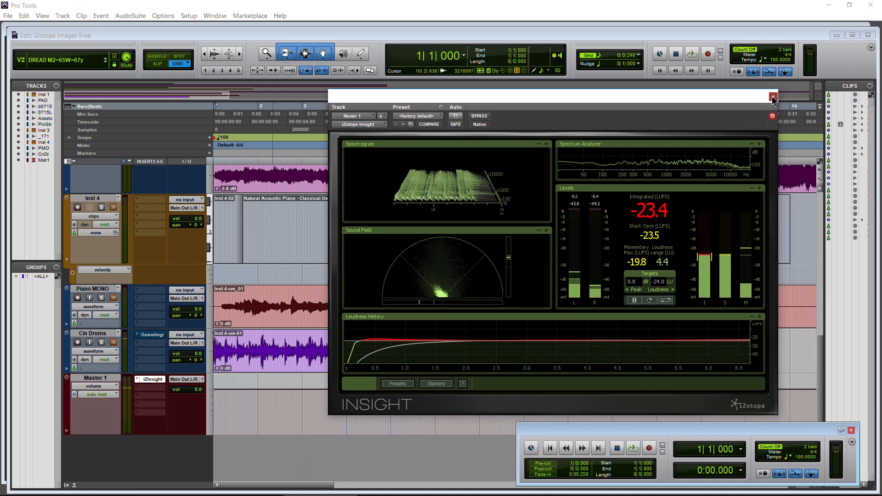
pyautogui.click(773, 97)
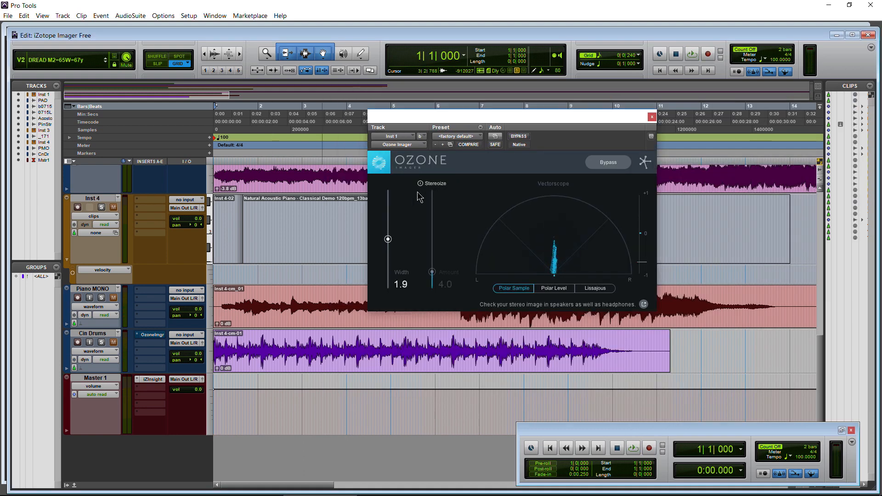
# Switch to the Ozone 7 Help Documentation in the browser and read the Enable Stereoizer and Stereoizer Amount descriptions under Stereo Width Controls
pyautogui.click(92, 490)
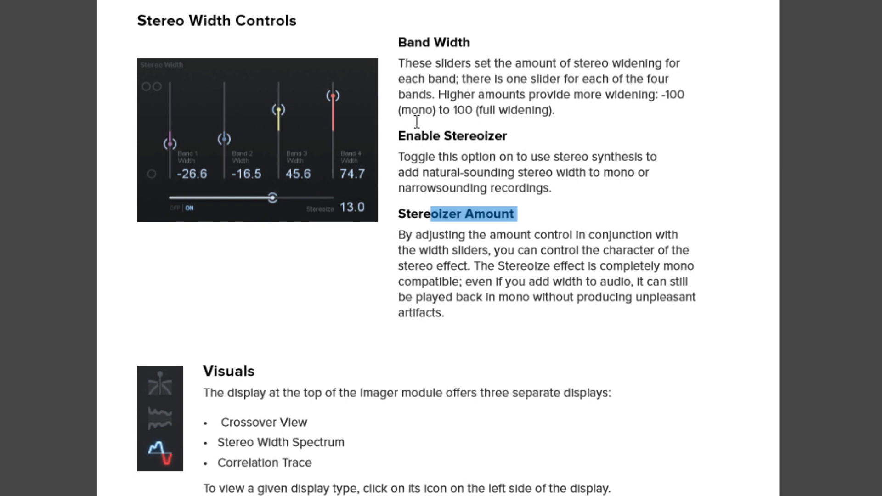
pyautogui.moveTo(414, 136); pyautogui.dragTo(631, 153)
pyautogui.moveTo(423, 172); pyautogui.dragTo(491, 165)
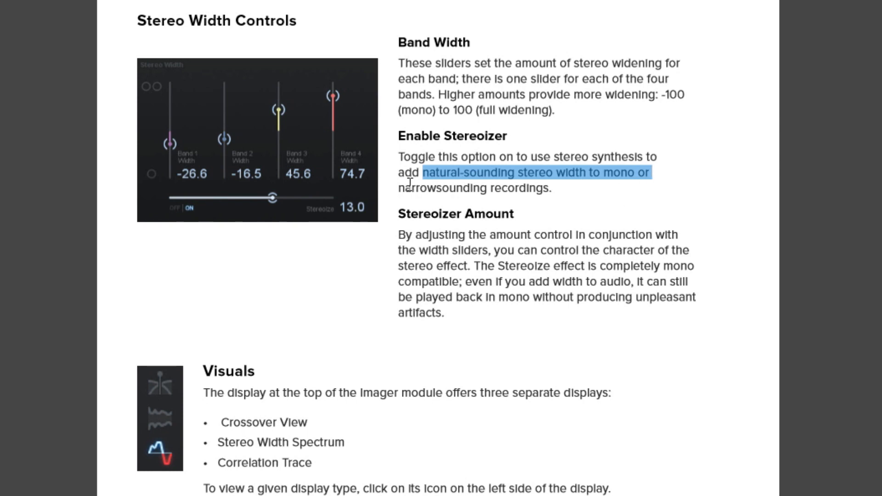
pyautogui.moveTo(398, 187); pyautogui.dragTo(532, 188)
pyautogui.moveTo(407, 213); pyautogui.dragTo(462, 214)
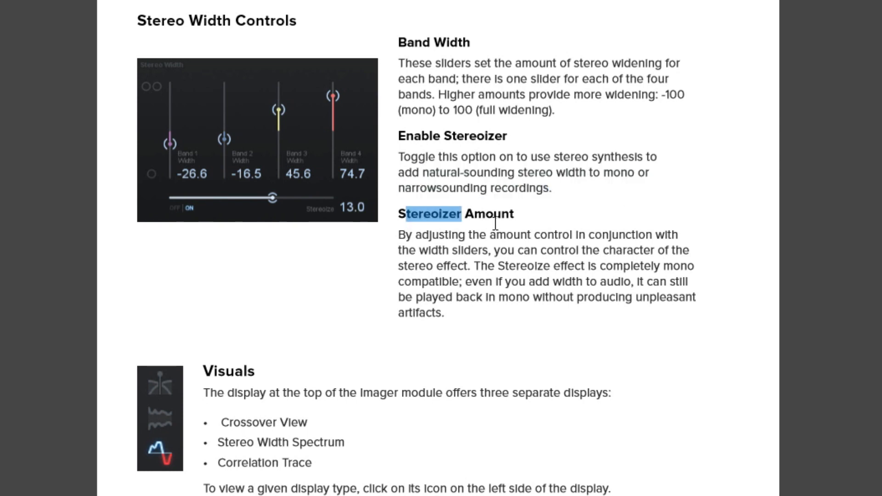
pyautogui.moveTo(518, 250); pyautogui.dragTo(691, 253)
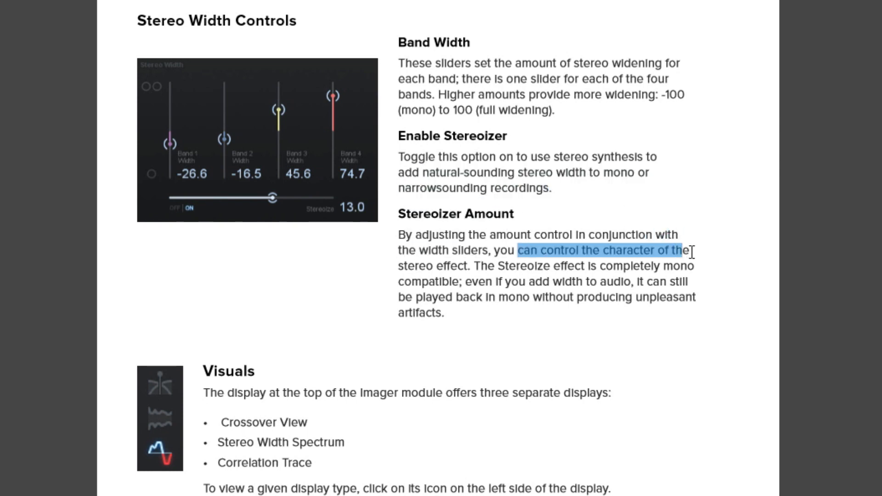
pyautogui.moveTo(399, 266); pyautogui.dragTo(468, 266)
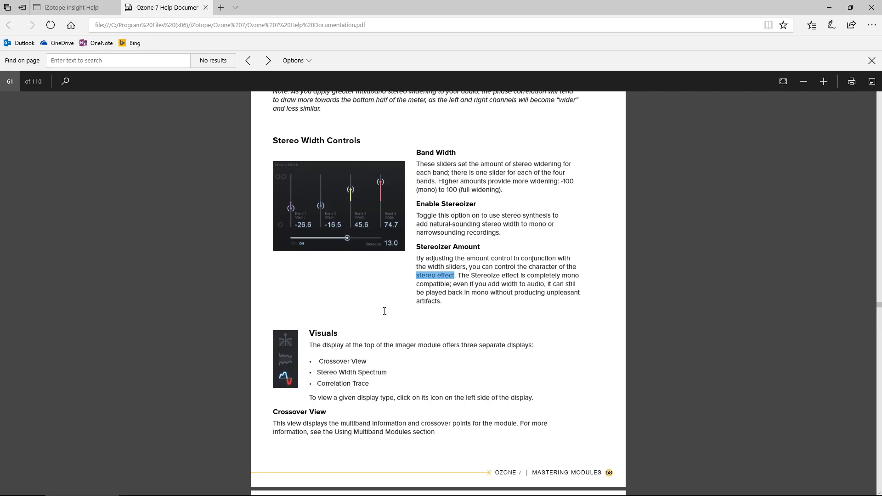
pyautogui.click(301, 487)
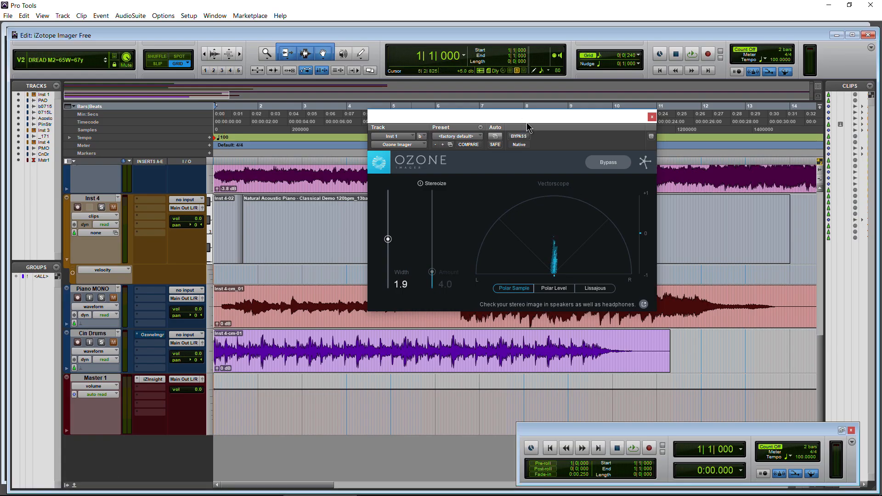
# Play Inst 1 in Pro Tools, enable Stereoize, and raise the Imager to Width 74.5 and Amount 20.0
pyautogui.scroll(10, 275, 280)
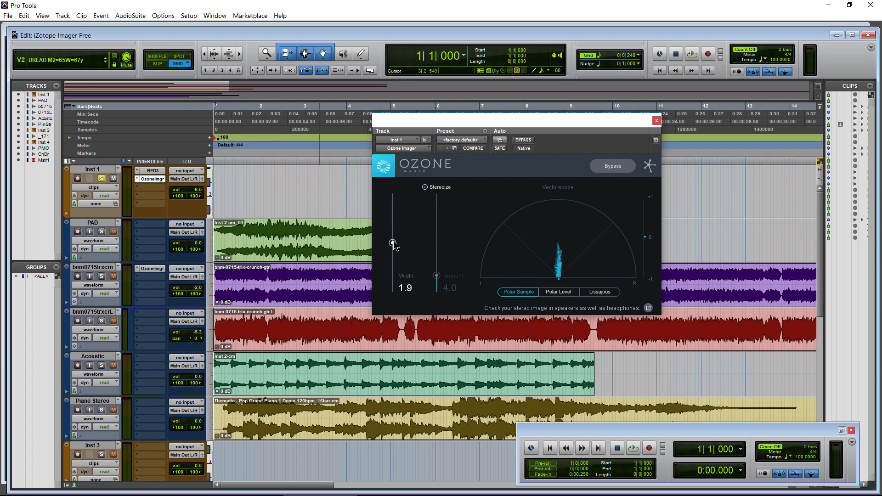
pyautogui.press('space')
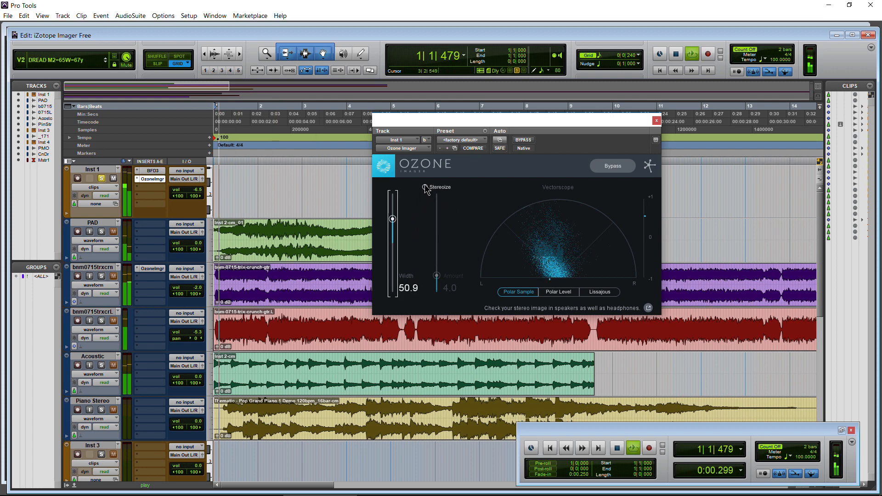
pyautogui.click(431, 186)
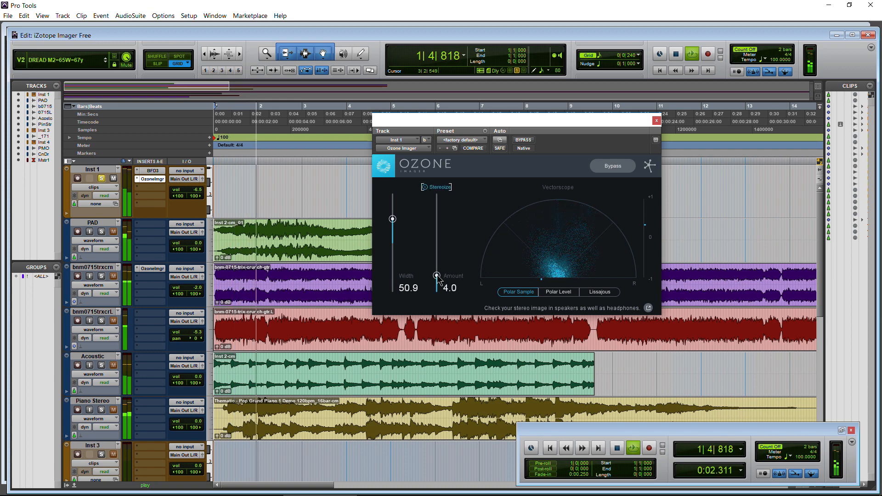
pyautogui.moveTo(431, 276); pyautogui.dragTo(439, 196)
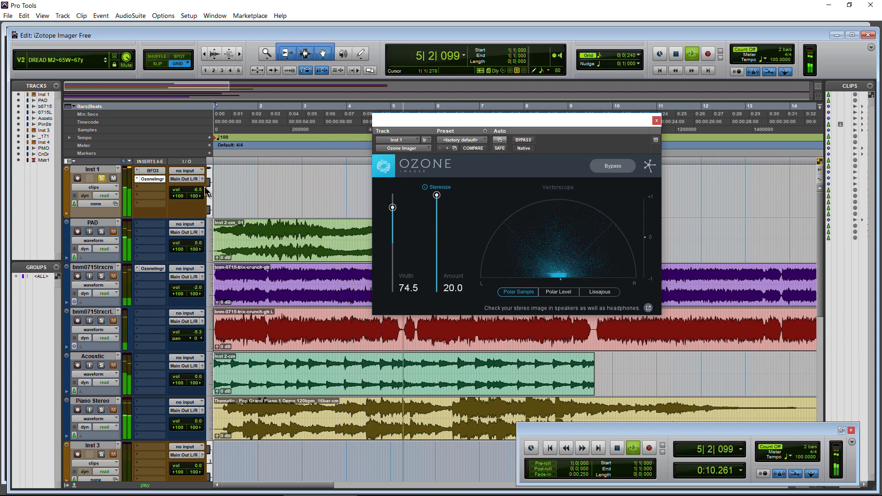
# Lower the Inst 1 track volume to -12.4 and set the Imager to Width 53.8 and Stereoize Amount 12.8
pyautogui.moveTo(200, 192); pyautogui.dragTo(199, 198)
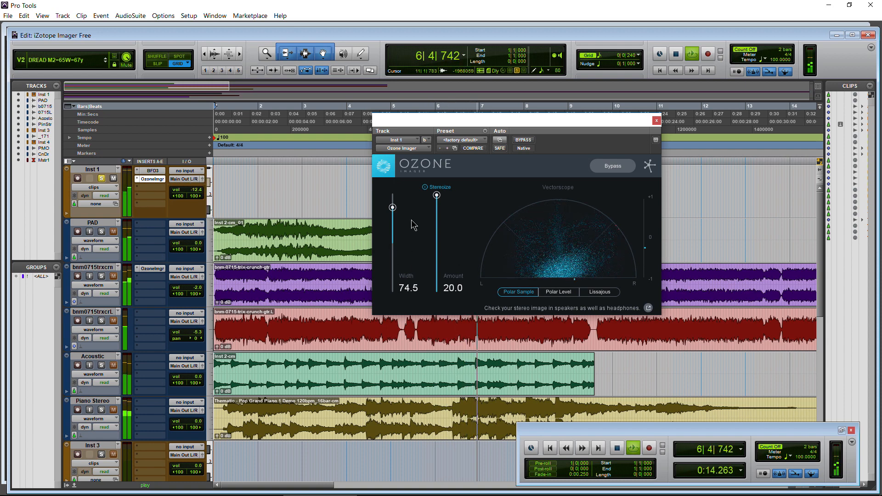
pyautogui.moveTo(434, 202); pyautogui.dragTo(436, 237)
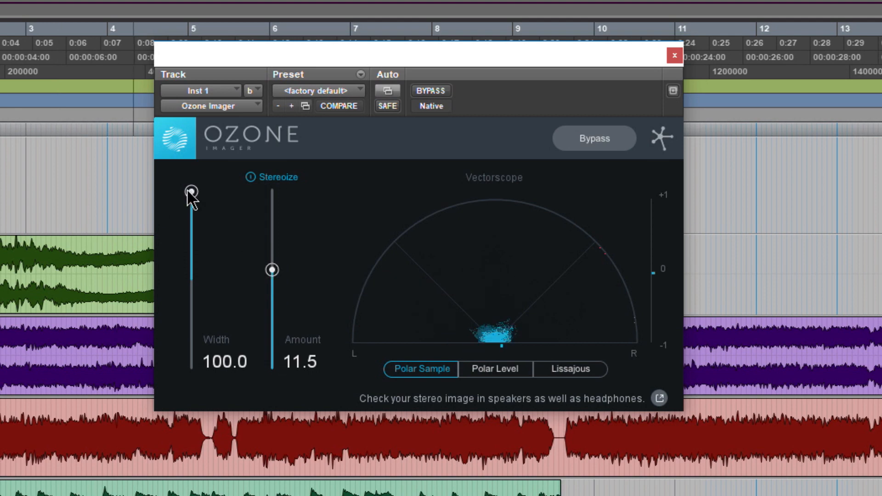
pyautogui.moveTo(191, 192); pyautogui.dragTo(186, 233)
pyautogui.moveTo(272, 270); pyautogui.dragTo(272, 258)
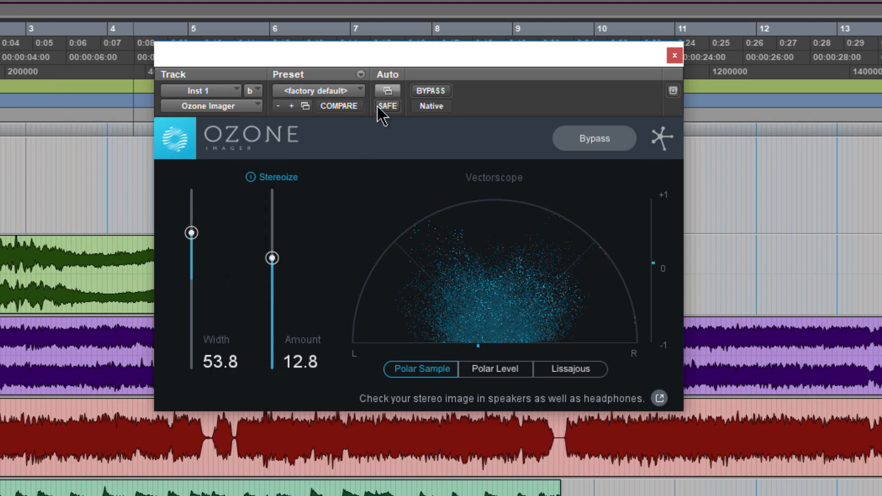
pyautogui.moveTo(343, 58); pyautogui.dragTo(356, 61)
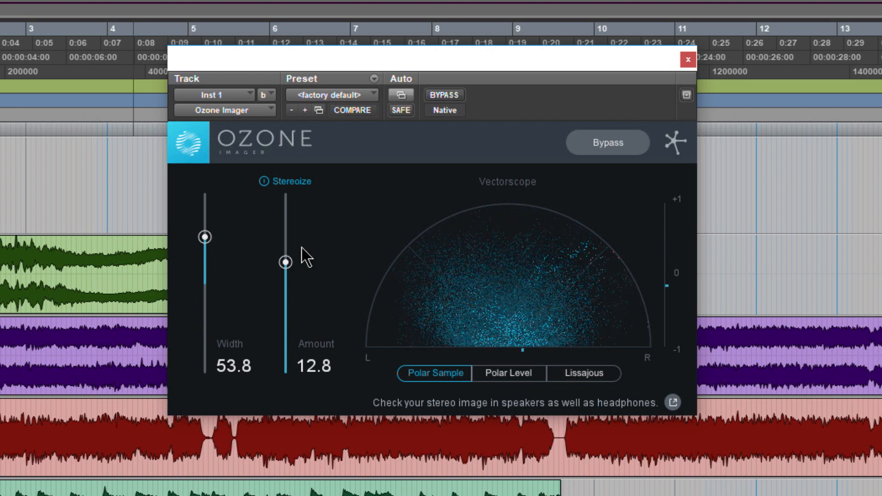
pyautogui.moveTo(309, 65); pyautogui.dragTo(351, 58)
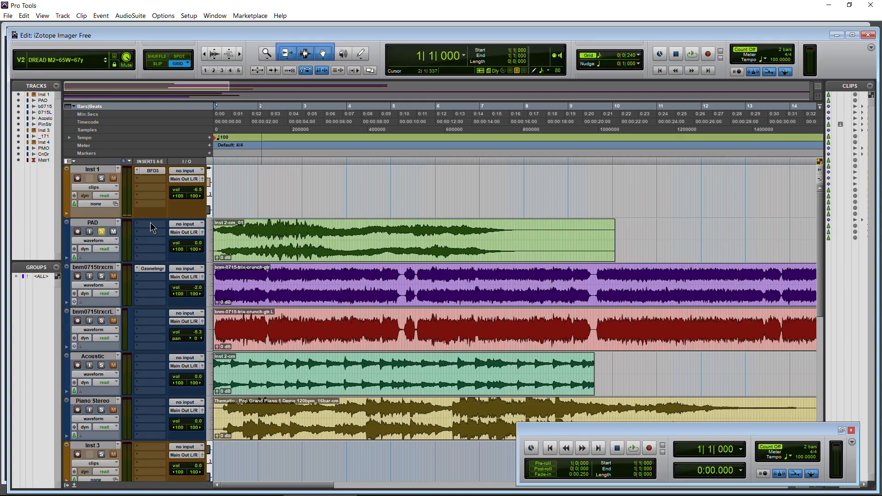
# Insert the multichannel Ozone Imager (stereo) plug-in on the PAD track's first insert slot
pyautogui.click(151, 223)
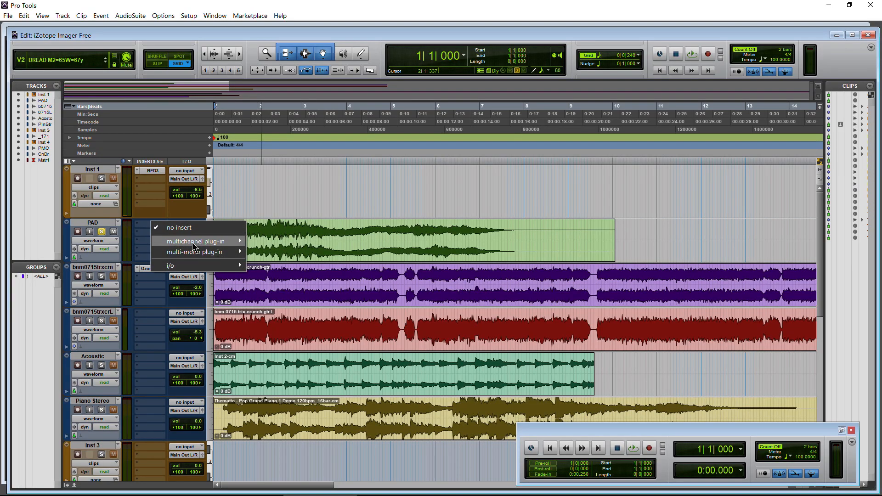
pyautogui.moveTo(193, 248)
pyautogui.moveTo(419, 266)
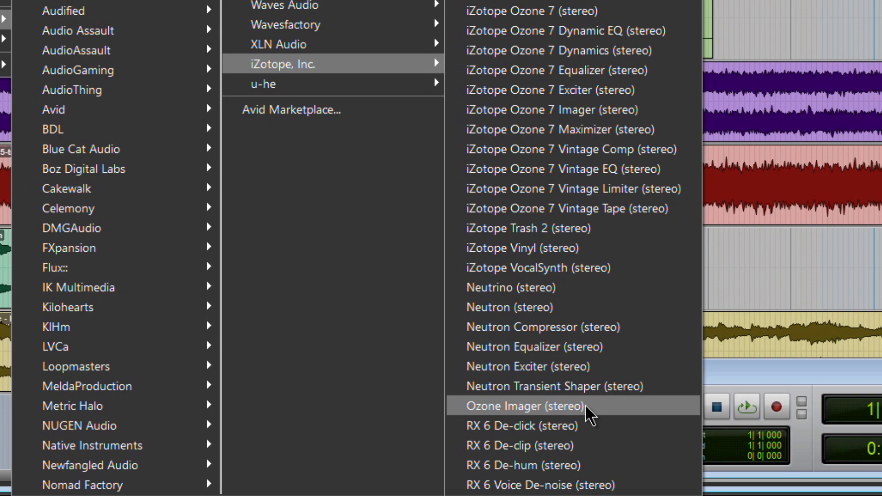
pyautogui.moveTo(300, 120)
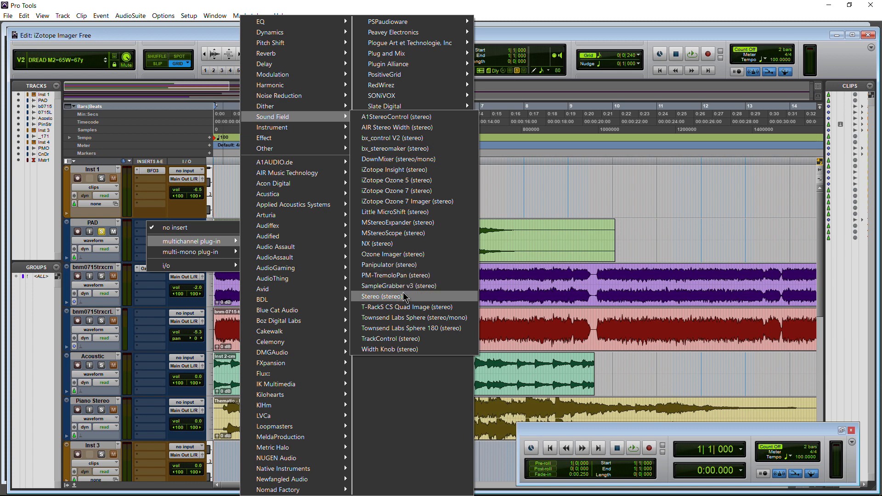
pyautogui.click(399, 255)
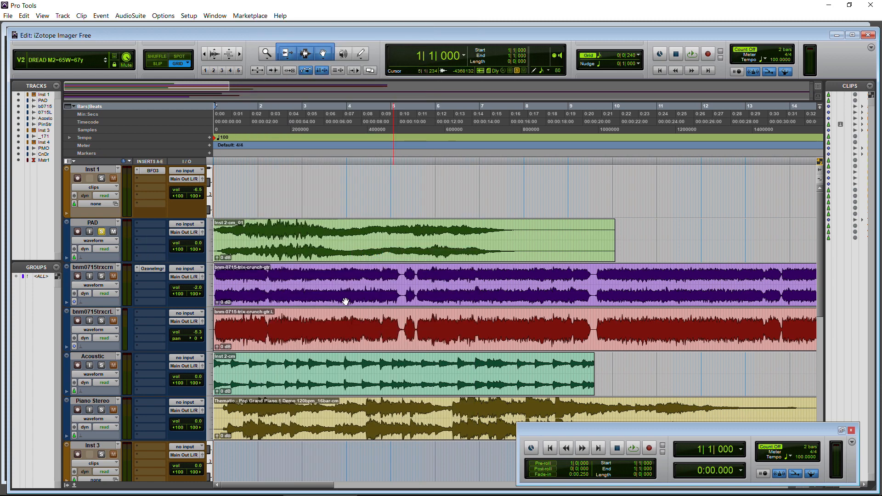
# Play the PAD track through the Imager, lower its volume to -5.3, and stop playback
pyautogui.press('space')
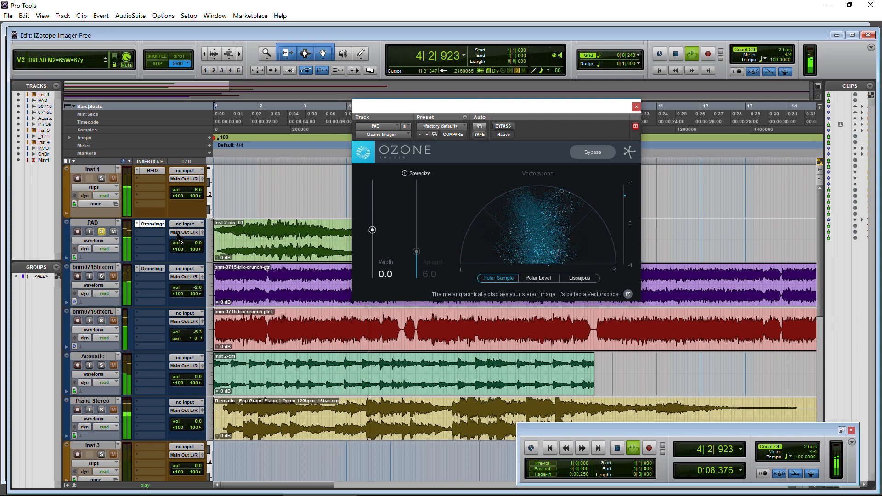
pyautogui.moveTo(198, 247); pyautogui.dragTo(196, 254)
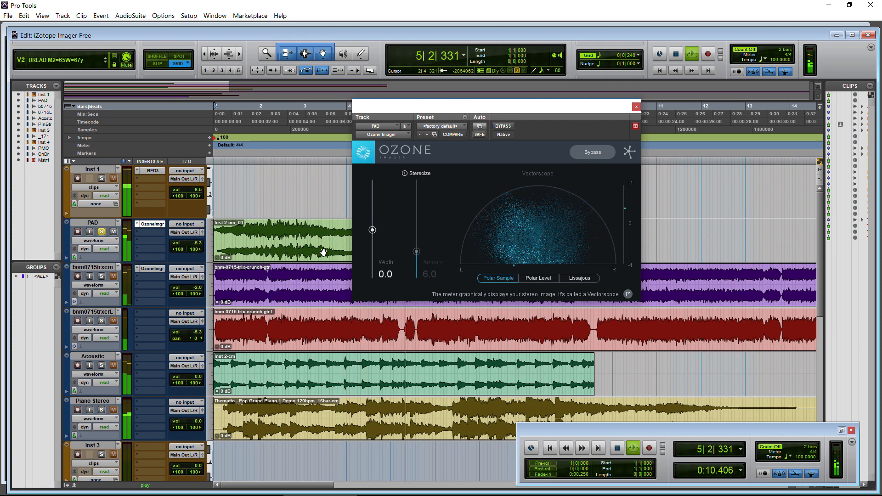
pyautogui.press('space')
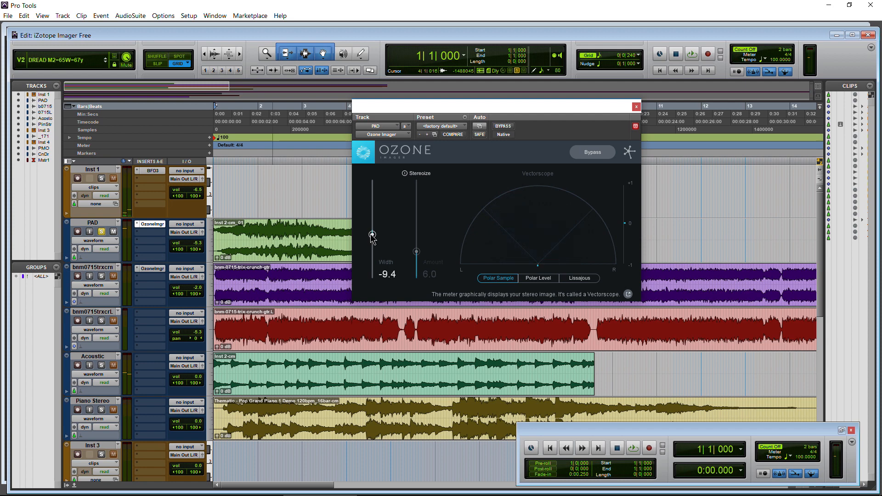
# Audition PAD with narrowed and widened Imager Width, ending at 100.0, and lower the track volume to -9.9
pyautogui.press('space')
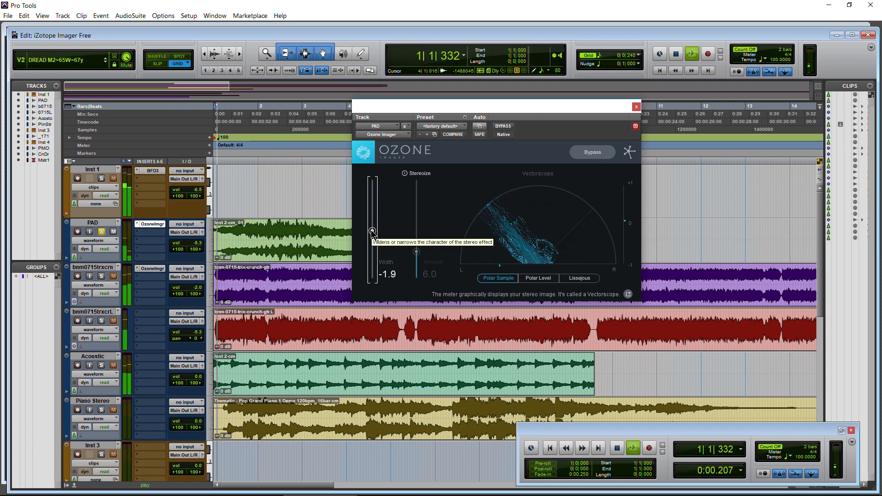
pyautogui.moveTo(372, 231); pyautogui.dragTo(372, 245)
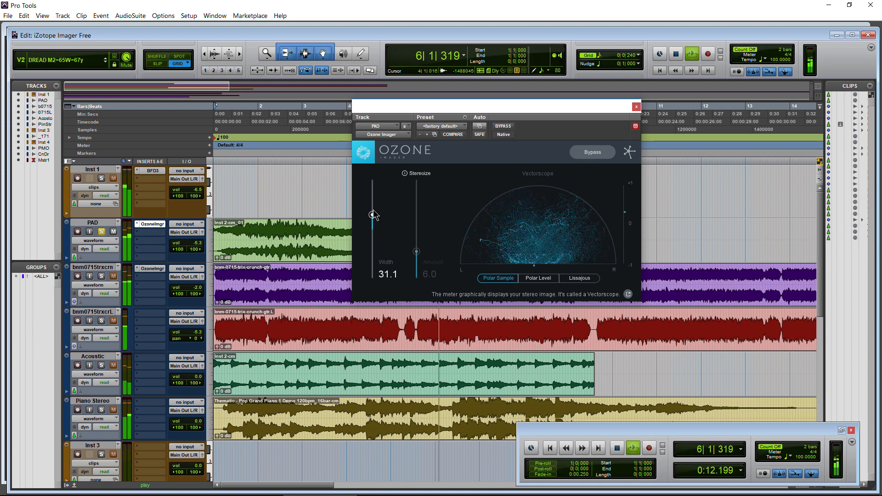
pyautogui.press('space')
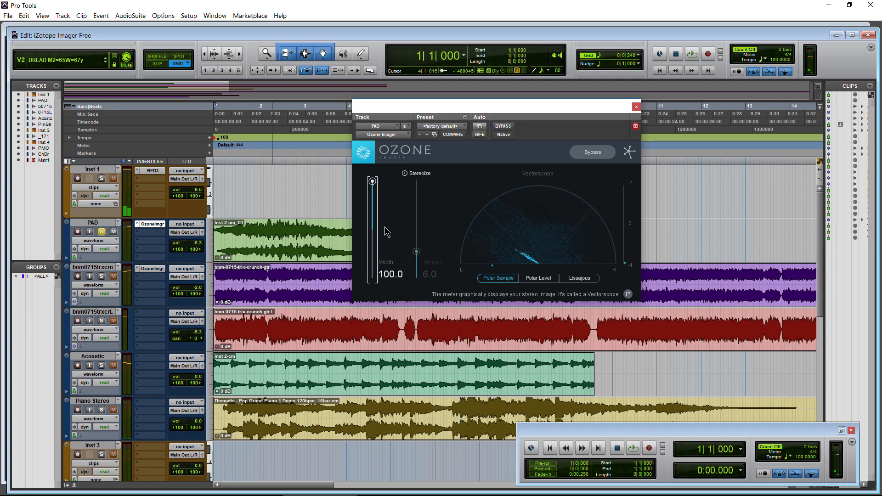
pyautogui.press('space')
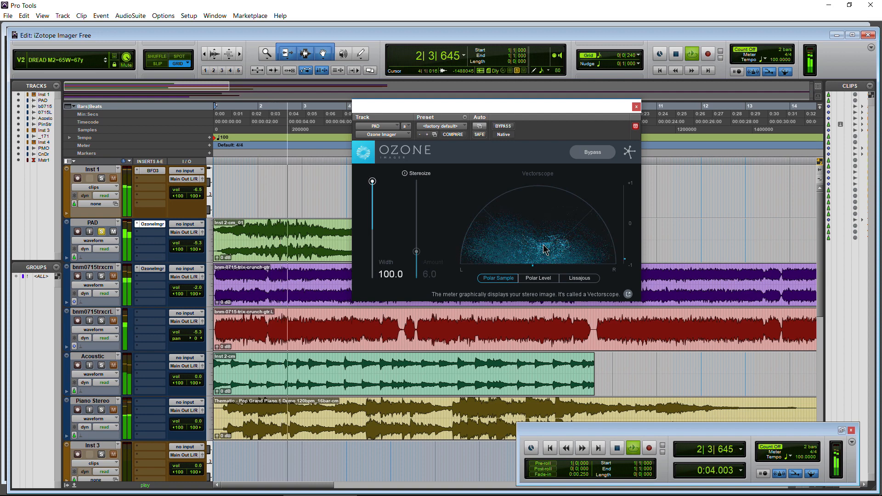
pyautogui.moveTo(194, 244); pyautogui.dragTo(194, 247)
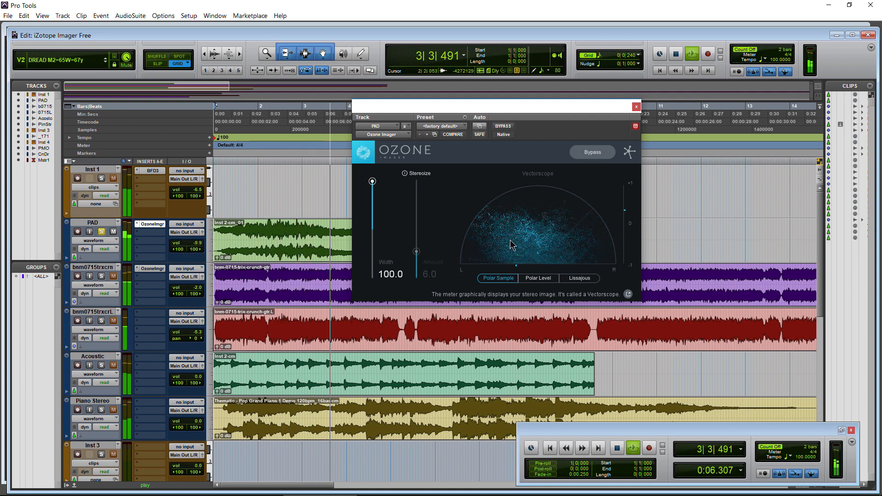
# Enable Stereoize on PAD with Amount 10.7 and compare the Polar Level and Polar Sample vectorscope views
pyautogui.click(406, 174)
pyautogui.moveTo(418, 252); pyautogui.dragTo(418, 228)
pyautogui.click(538, 278)
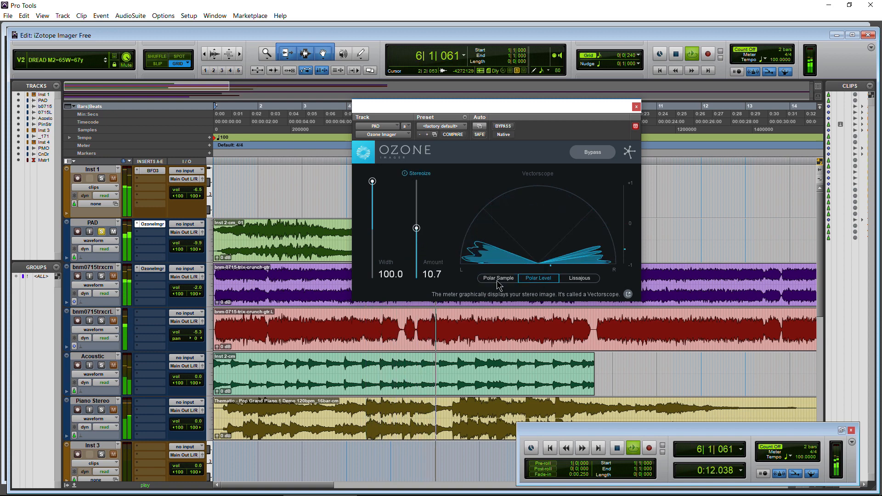
pyautogui.click(497, 279)
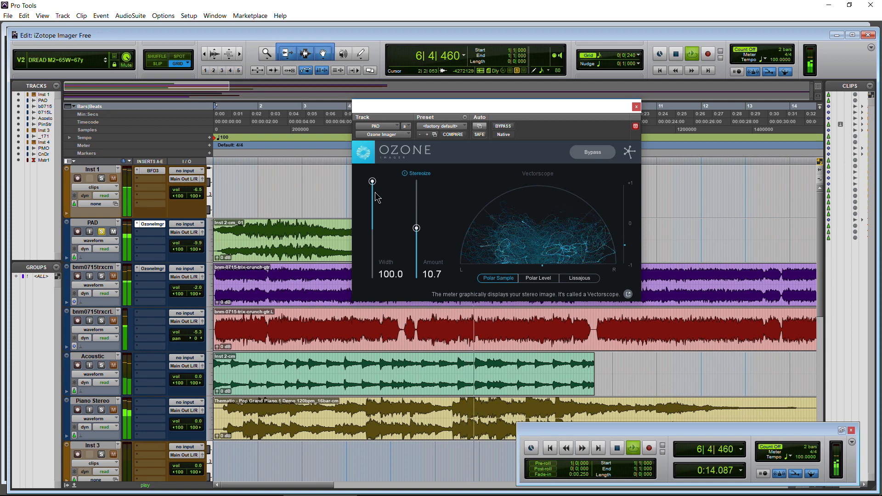
# Reduce the PAD Imager's Width to 16.0, stop playback and close the plug-in window
pyautogui.moveTo(372, 181); pyautogui.dragTo(373, 222)
pyautogui.press('space')
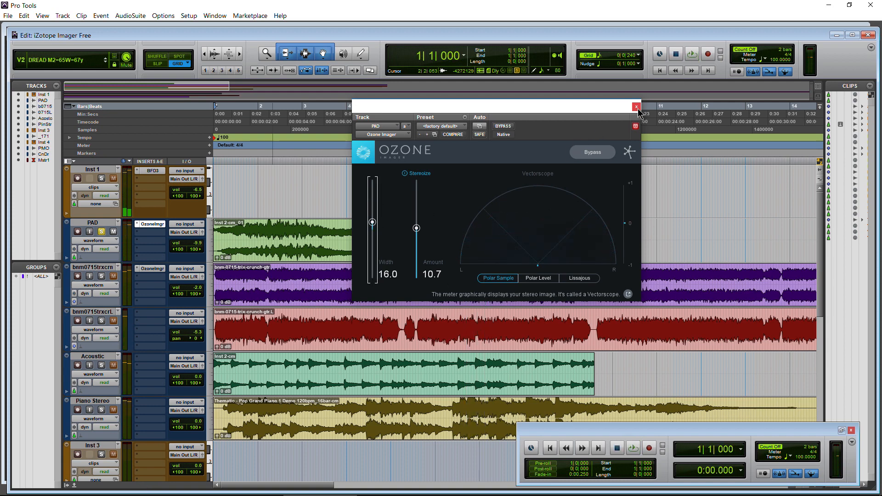
pyautogui.click(636, 107)
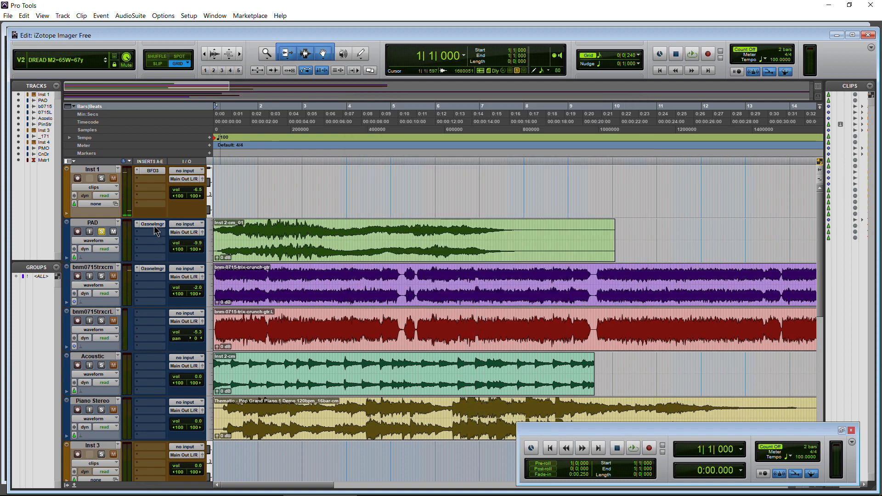
# Reopen the PAD Imager and play the track with Width -15.1, Stereoize off and Amount 6.3
pyautogui.click(154, 225)
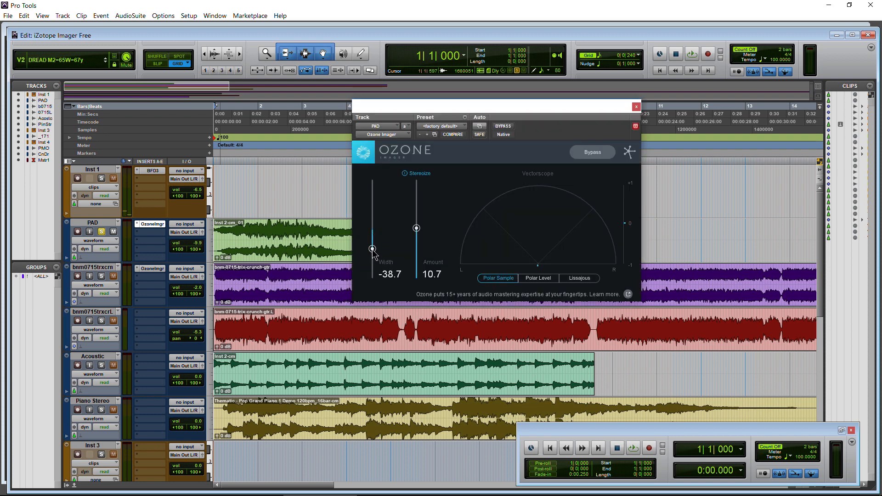
pyautogui.press('space')
pyautogui.moveTo(416, 231); pyautogui.dragTo(377, 239)
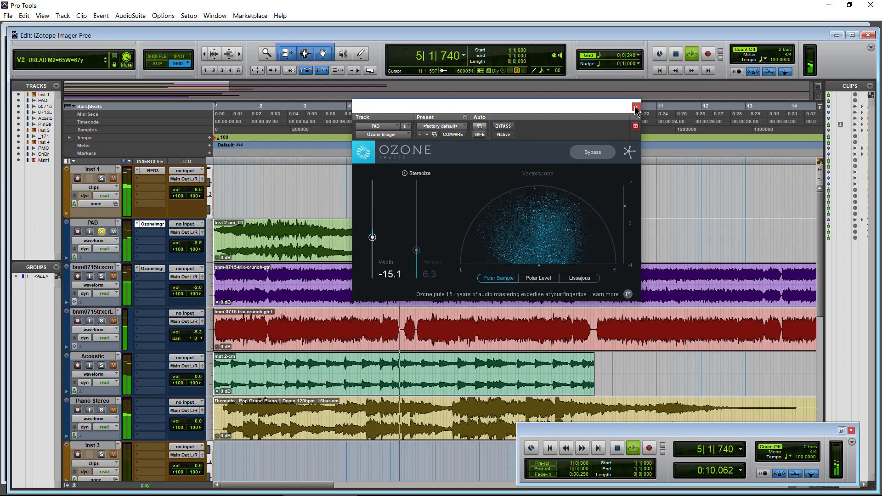
# Compare PAD with the Imager bypassed and active, close the plug-in window and stop playback
pyautogui.click(593, 156)
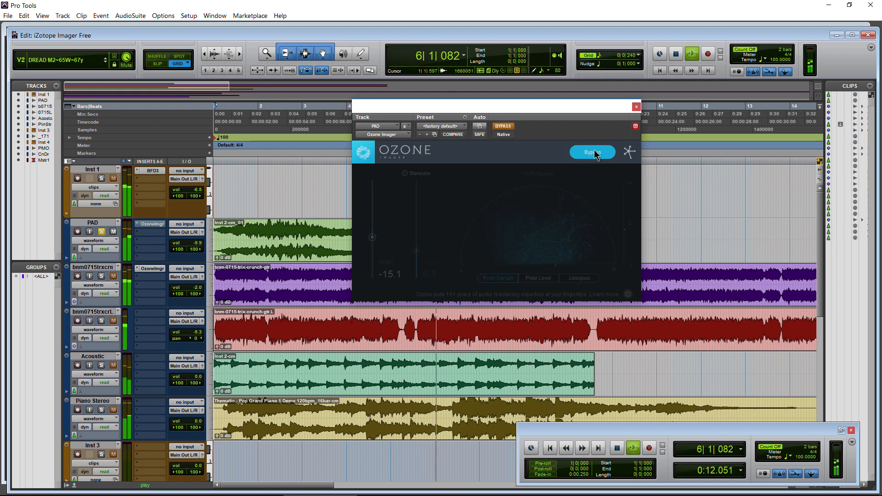
pyautogui.click(594, 152)
pyautogui.click(636, 108)
pyautogui.press('space')
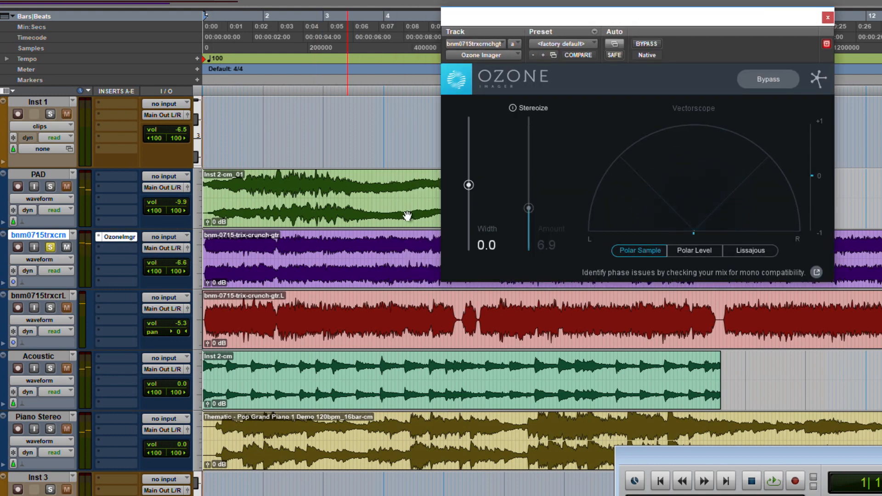
# Play the soloed stereo crunch guitar track and narrow its Imager Width to -100.0
pyautogui.press('space')
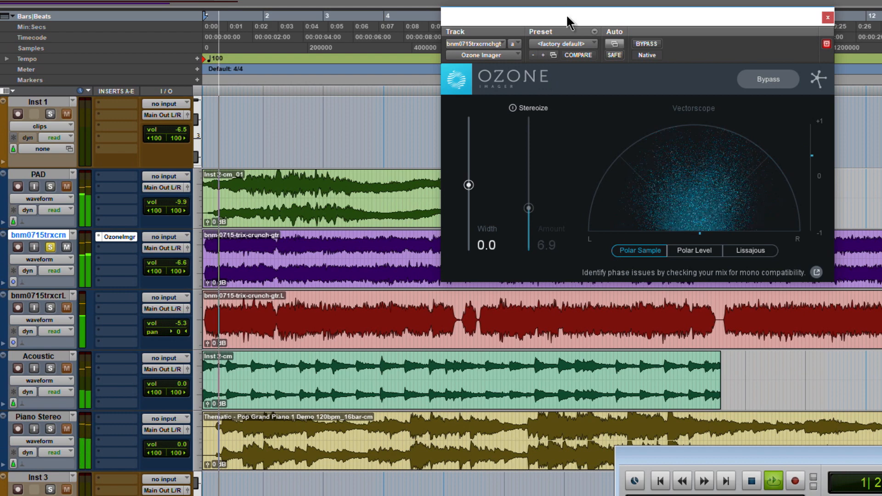
pyautogui.moveTo(567, 19); pyautogui.dragTo(553, 27)
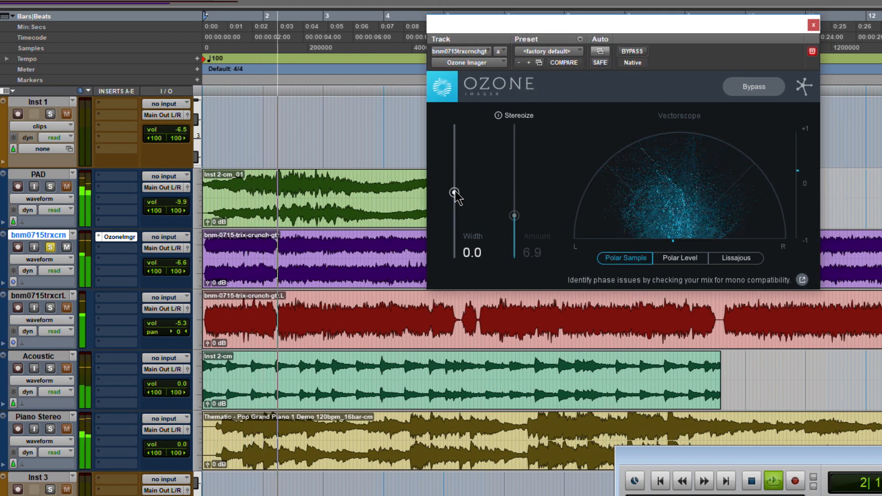
pyautogui.moveTo(454, 193); pyautogui.dragTo(453, 245)
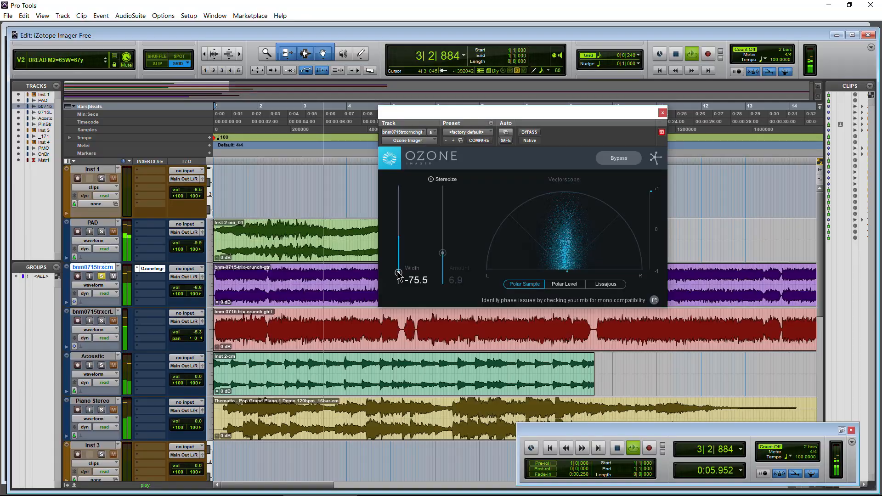
pyautogui.moveTo(398, 275); pyautogui.dragTo(398, 287)
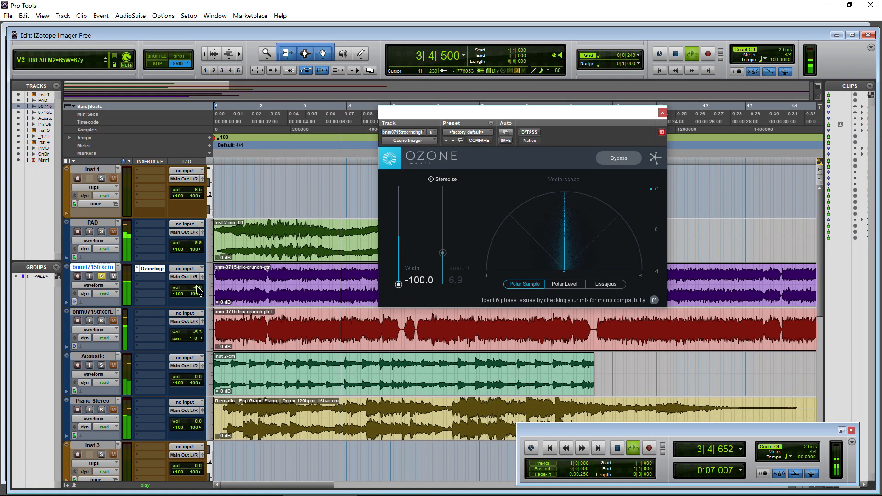
# Lower the stereo guitar track to -10.6, widen its Imager to 45.3, stop playback and close the plug-in
pyautogui.moveTo(195, 287); pyautogui.dragTo(194, 290)
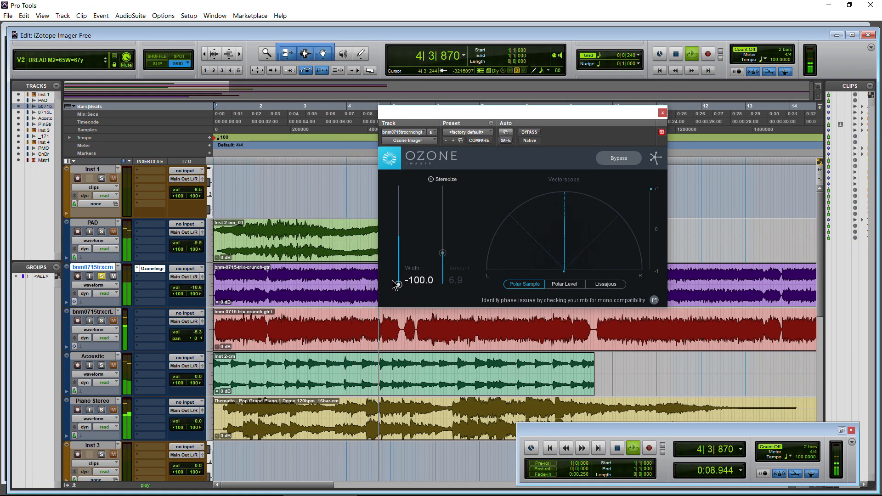
pyautogui.moveTo(398, 285); pyautogui.dragTo(400, 216)
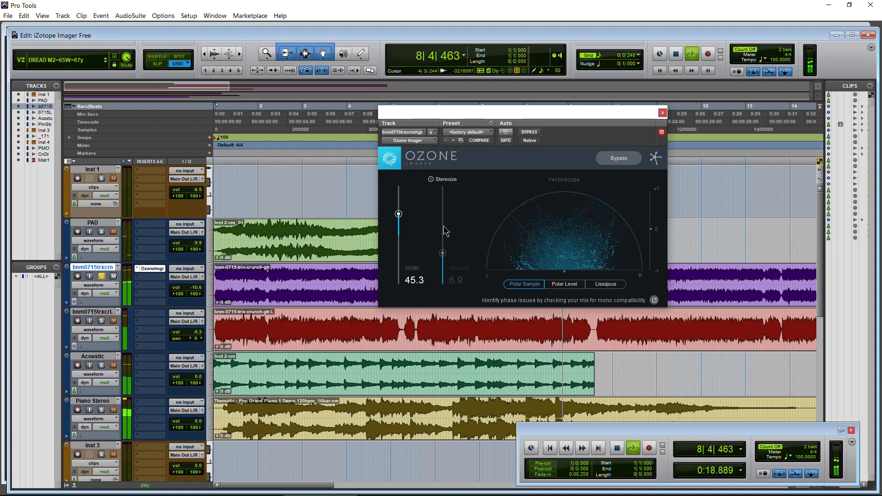
pyautogui.press('space')
pyautogui.click(662, 114)
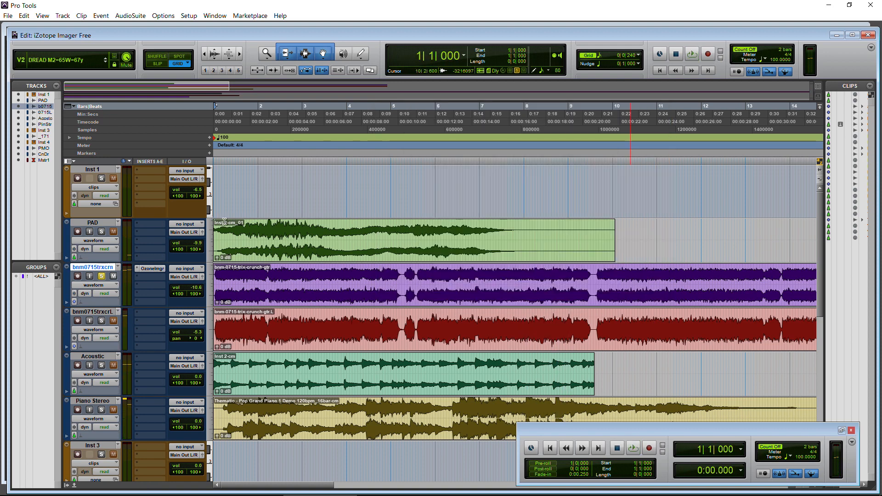
# Remove the Ozone Imager insert from the stereo crunch guitar track and take the track out of solo
pyautogui.click(138, 268)
pyautogui.click(147, 284)
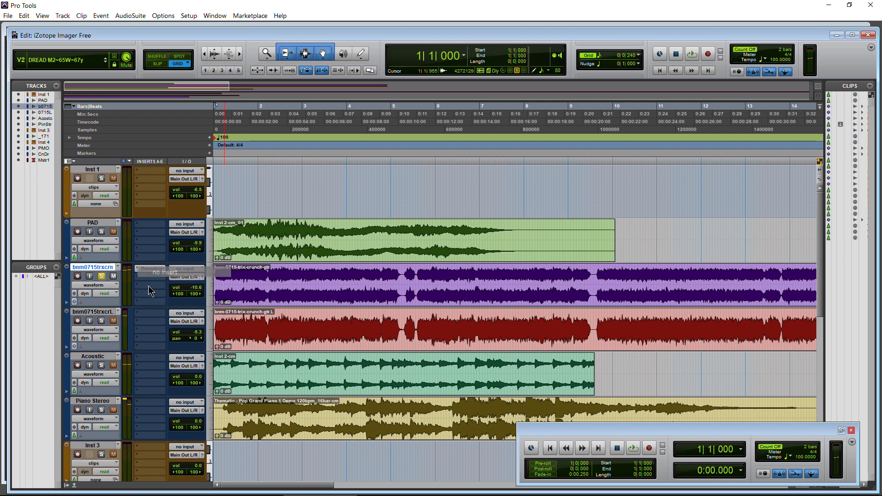
pyautogui.click(102, 276)
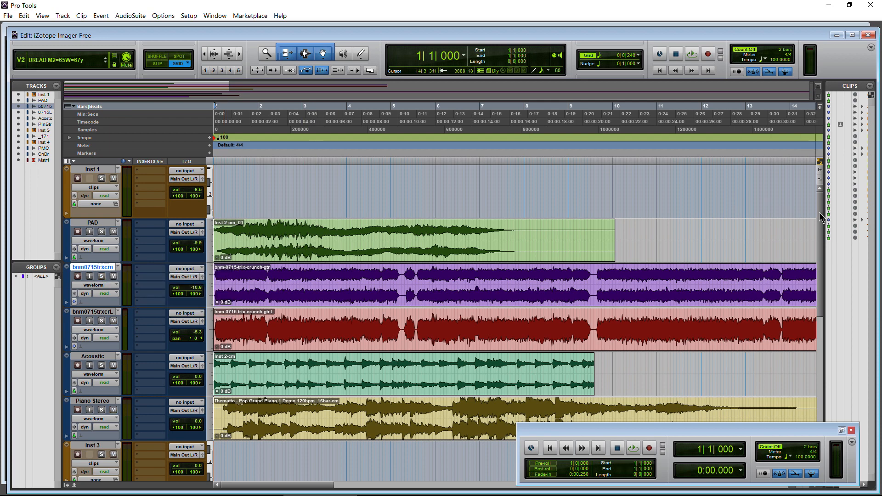
# Insert the Ozone Imager (mono) plug-in on the mono crunch guitar track
pyautogui.moveTo(821, 217); pyautogui.dragTo(821, 247)
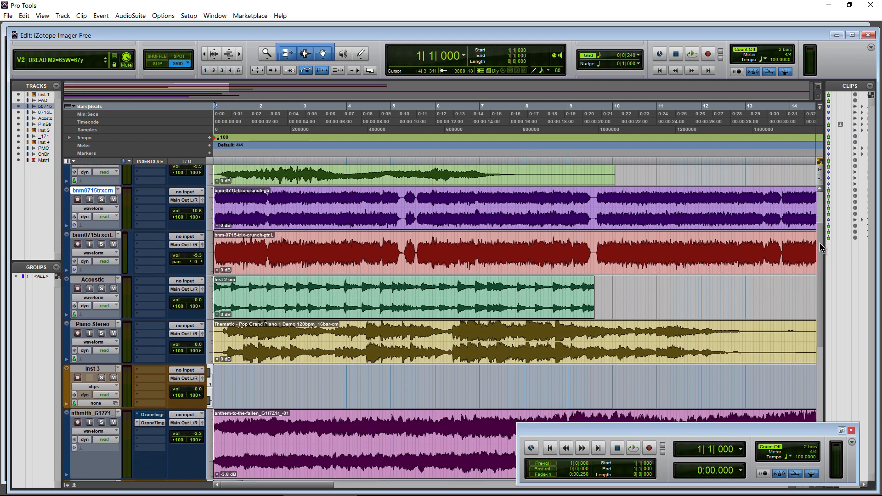
pyautogui.click(301, 264)
pyautogui.click(151, 238)
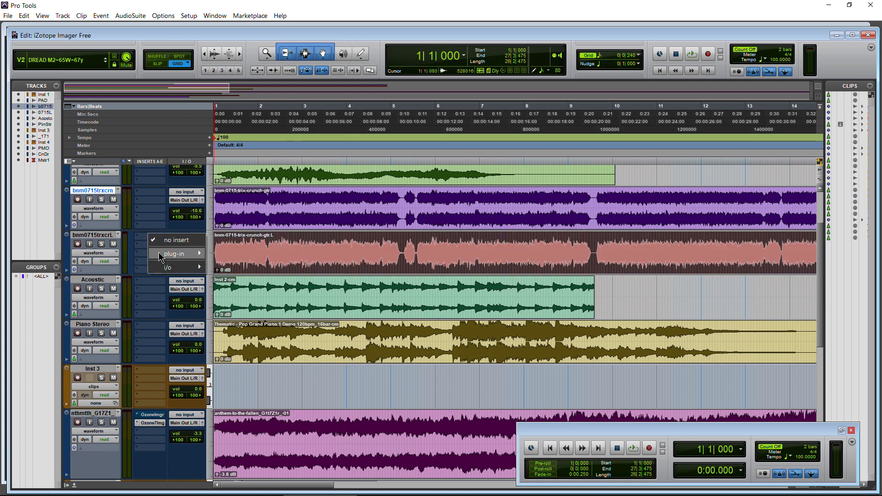
pyautogui.moveTo(160, 255)
pyautogui.moveTo(361, 191)
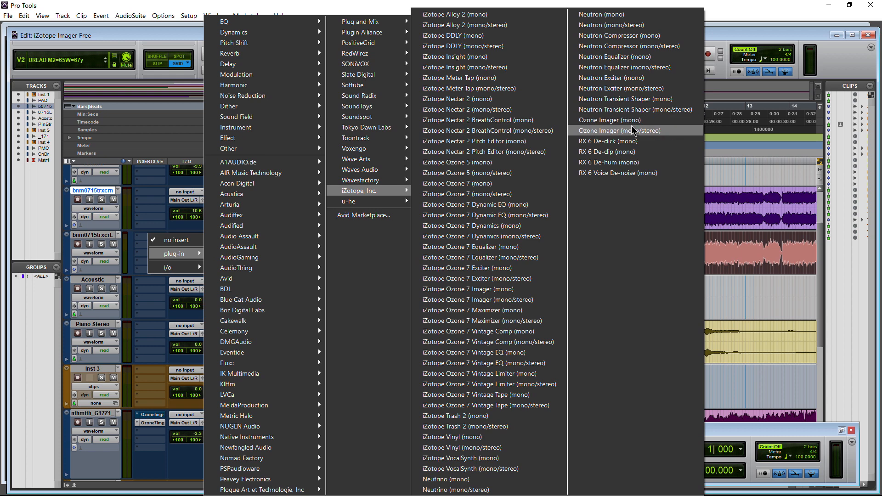
pyautogui.click(620, 121)
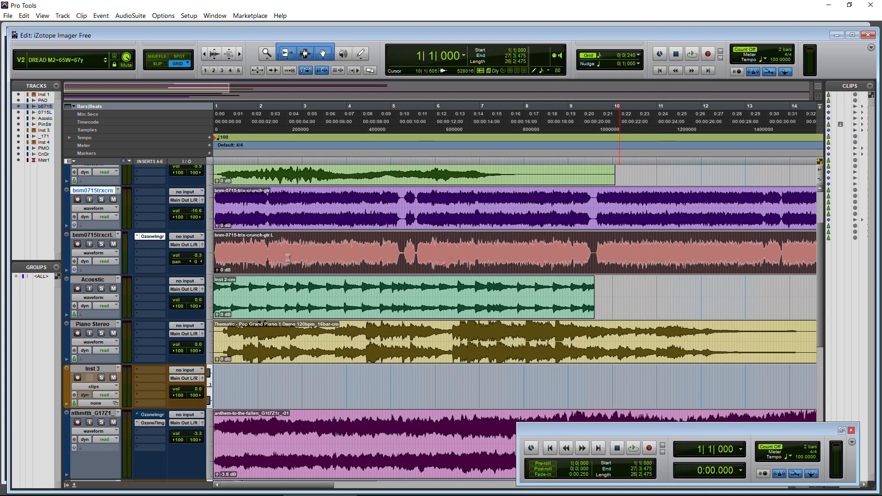
# Play the soloed mono crunch guitar track through the Ozone Imager and lower the track's volume to -9.3
pyautogui.moveTo(458, 117)
pyautogui.mouseDown()
pyautogui.moveTo(485, 130)
pyautogui.moveTo(459, 130)
pyautogui.mouseUp()
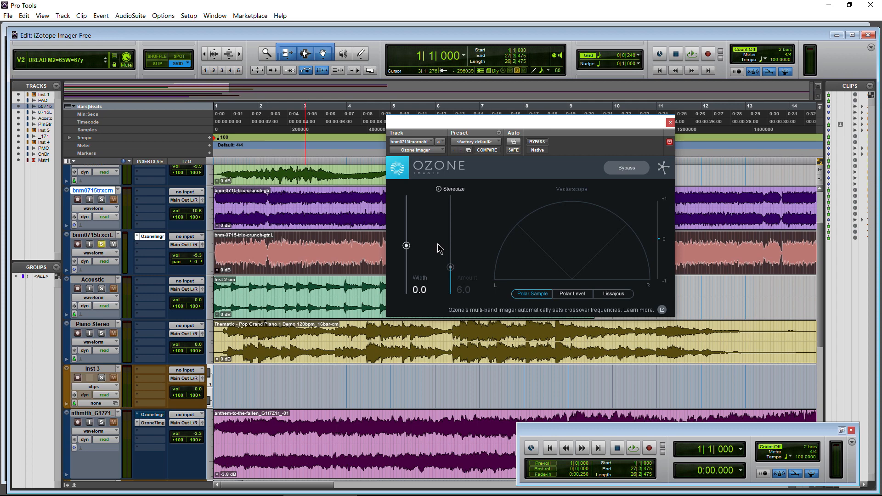
pyautogui.press('space')
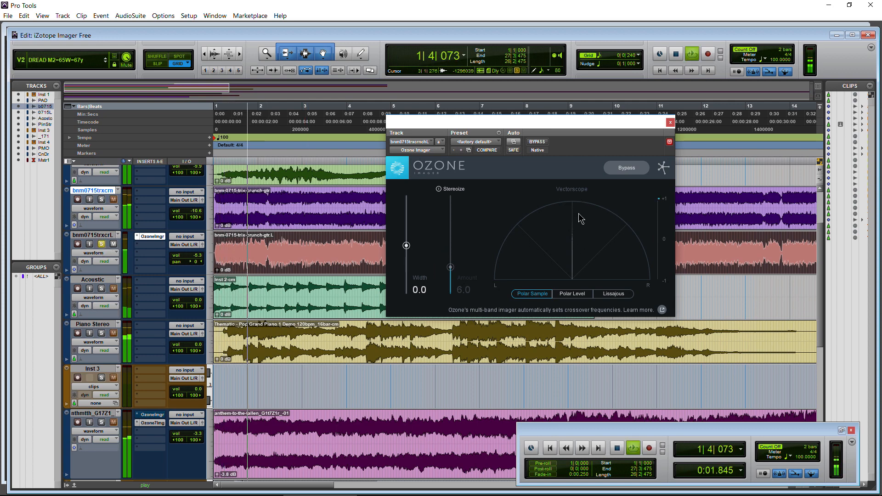
pyautogui.moveTo(197, 256); pyautogui.dragTo(198, 260)
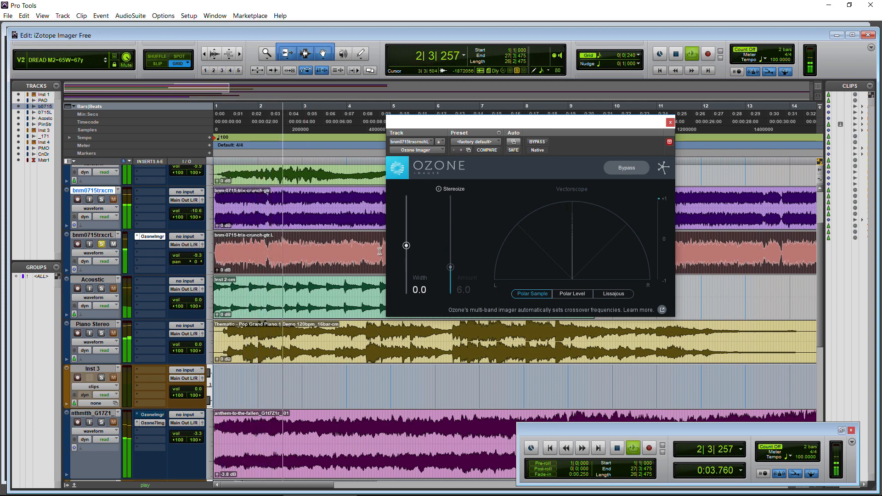
# Set the mono Imager's Width to 100.0 and its Stereoize Amount to 20.0, stop playback and close the plug-in
pyautogui.moveTo(407, 248); pyautogui.dragTo(417, 190)
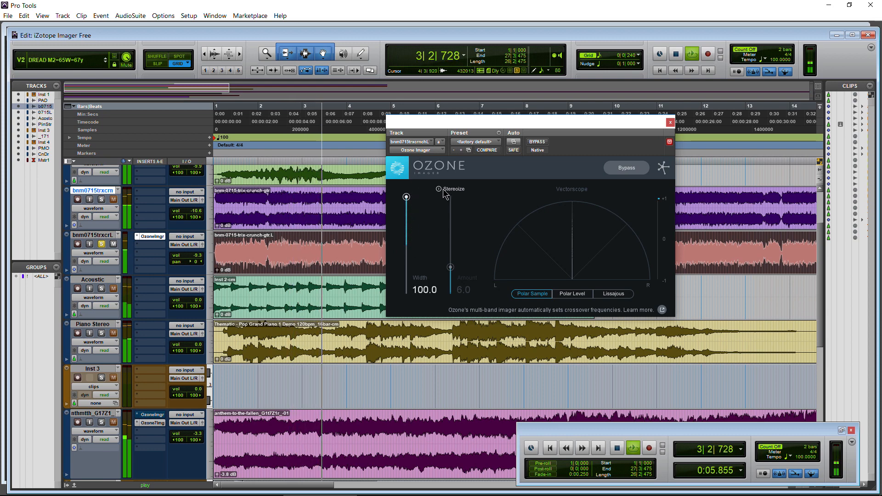
pyautogui.moveTo(450, 267); pyautogui.dragTo(467, 182)
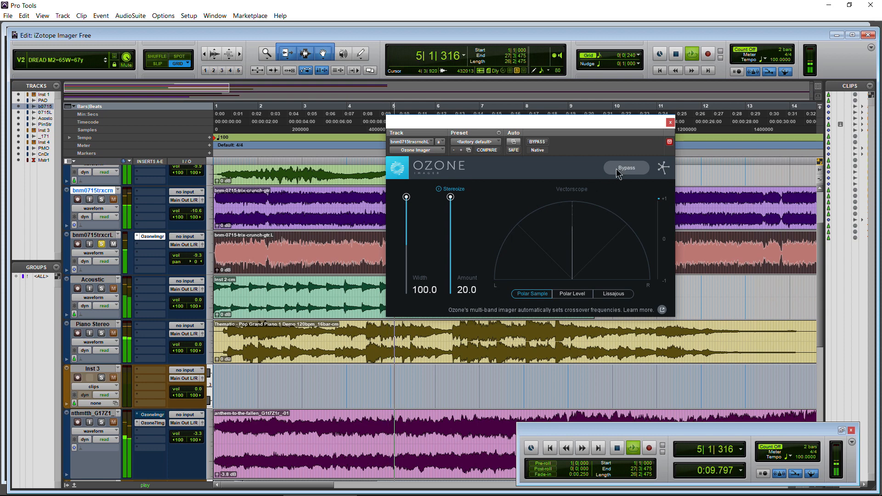
pyautogui.press('space')
pyautogui.click(670, 122)
# Replace the mono crunch guitar track's insert with the Ozone Imager (mono/stereo) version
pyautogui.click(139, 237)
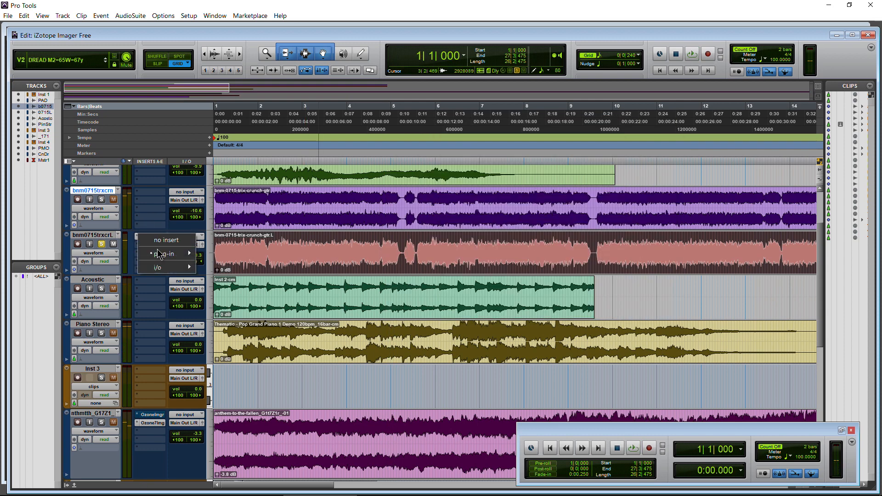
pyautogui.moveTo(159, 255)
pyautogui.moveTo(349, 190)
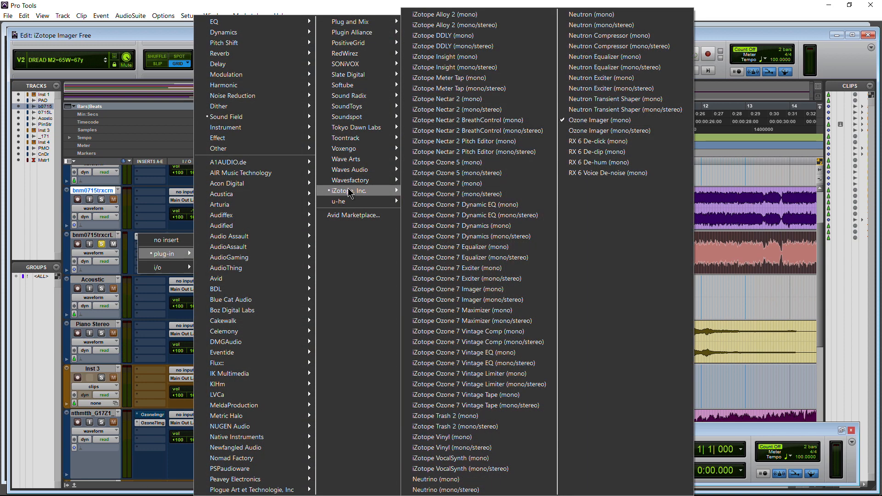
pyautogui.click(627, 131)
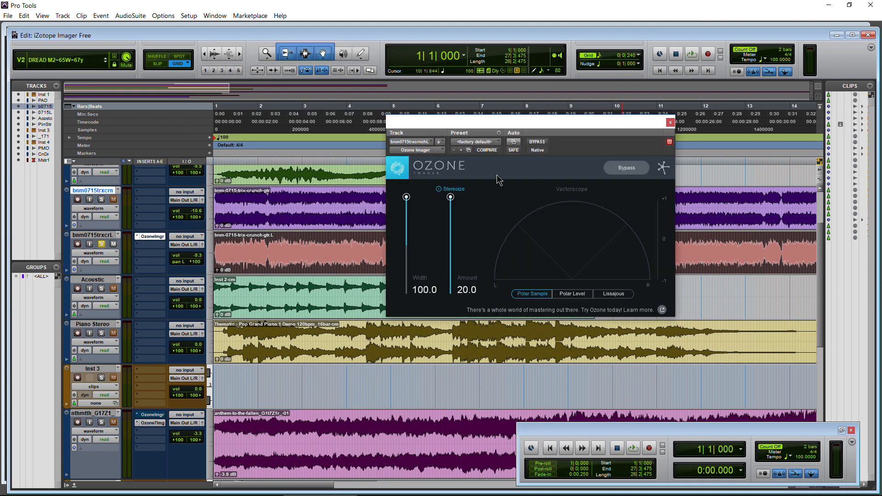
# Reset the Imager's Width to 0.0 and Amount to 6.0, and turn Stereoize off
pyautogui.moveTo(499, 130); pyautogui.dragTo(510, 130)
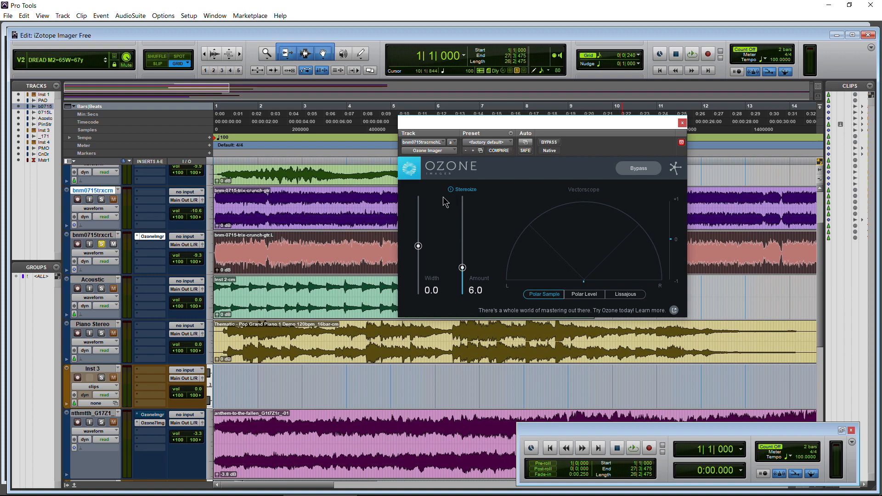
pyautogui.click(451, 190)
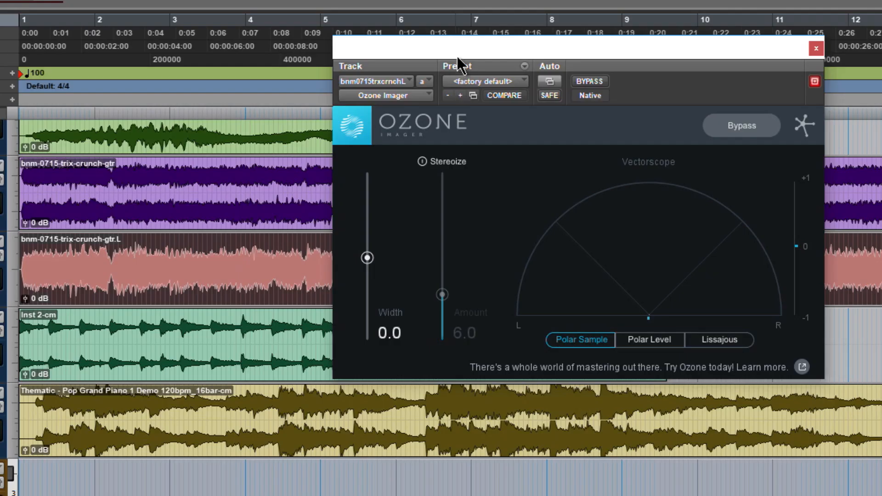
pyautogui.moveTo(458, 57); pyautogui.dragTo(444, 45)
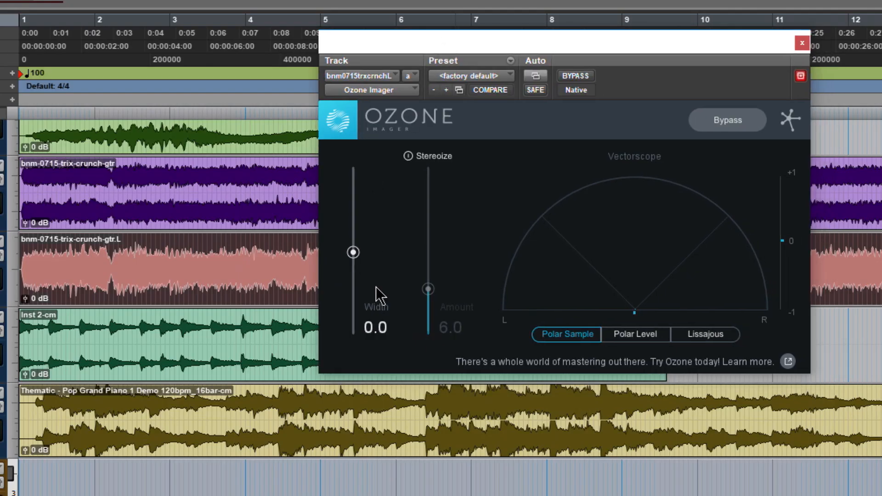
# Play the mono guitar track at a volume of -13.2, widen the Imager Width to 53.8 and stop playback
pyautogui.press('space')
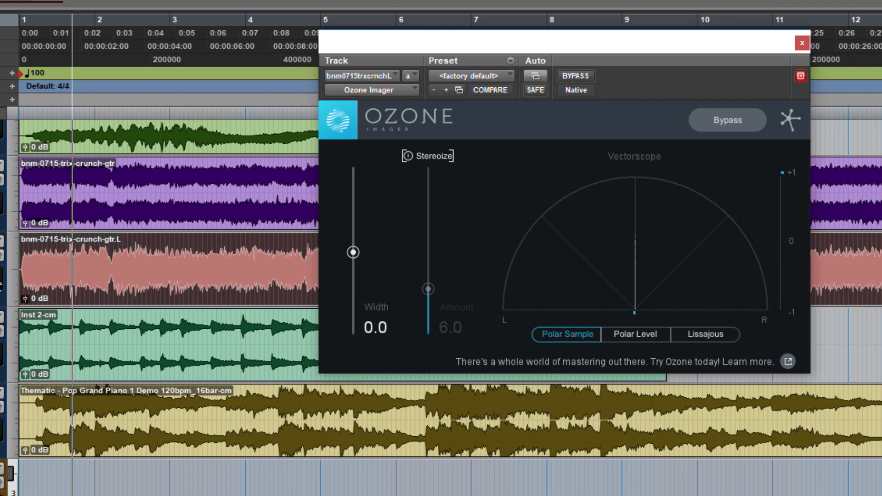
pyautogui.moveTo(353, 252); pyautogui.dragTo(357, 207)
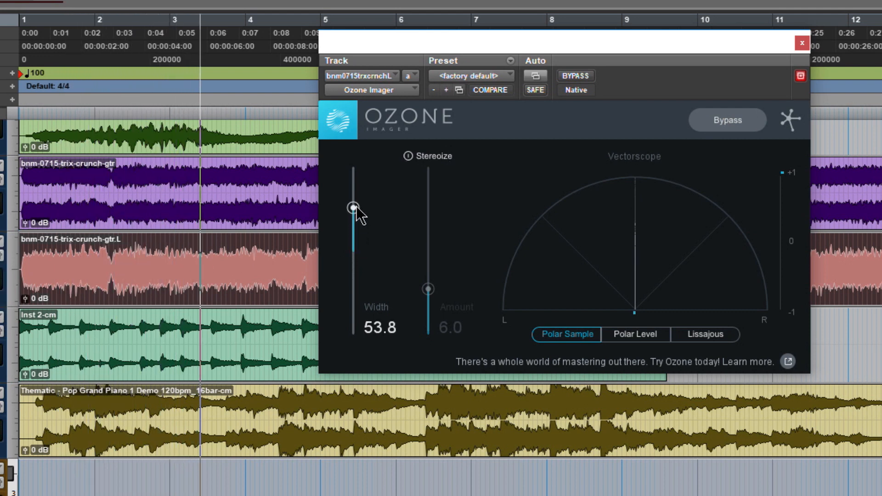
pyautogui.press('space')
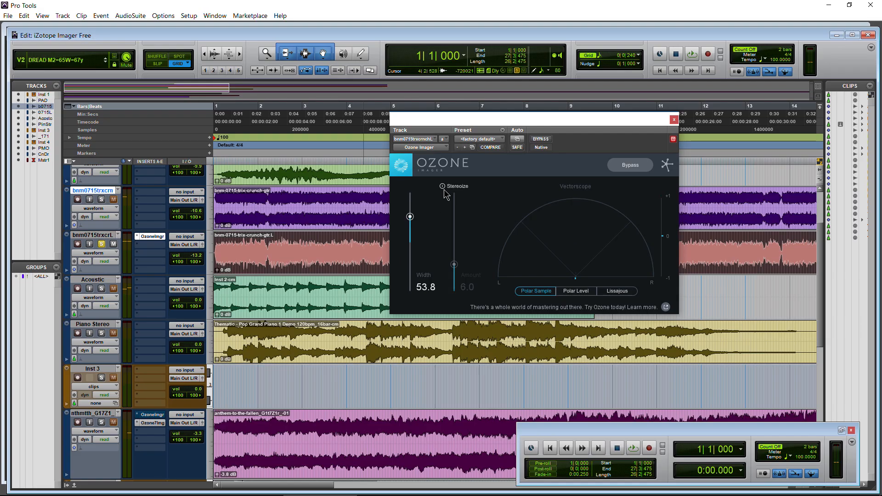
# Play the track with Stereoize enabled, raising the Imager's Width to 73.6 and the Stereoize Amount to 19.5
pyautogui.press('space')
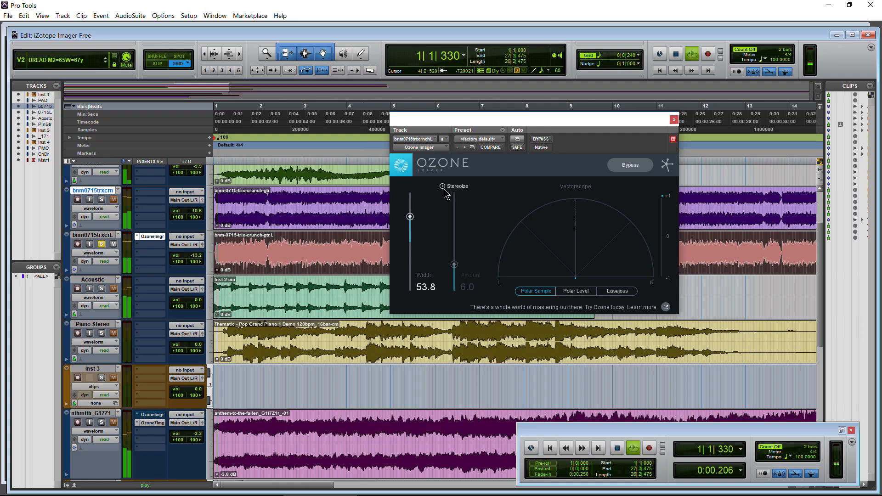
pyautogui.click(443, 187)
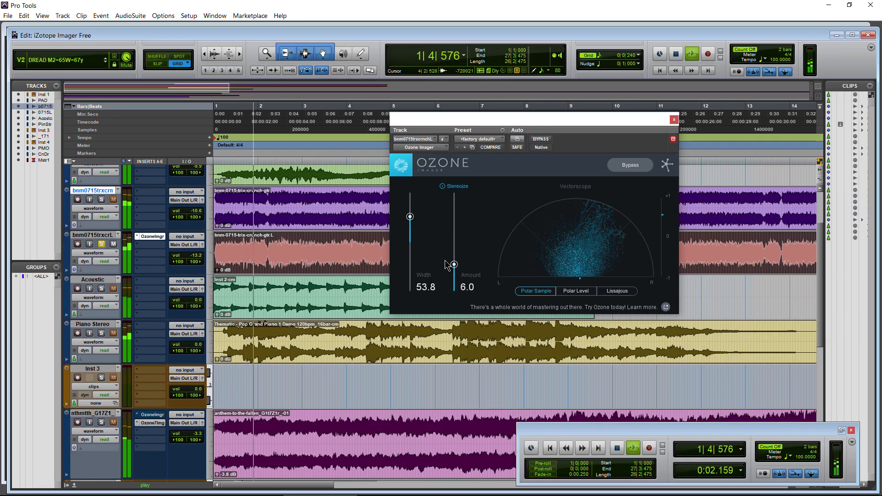
pyautogui.moveTo(453, 270); pyautogui.dragTo(457, 242)
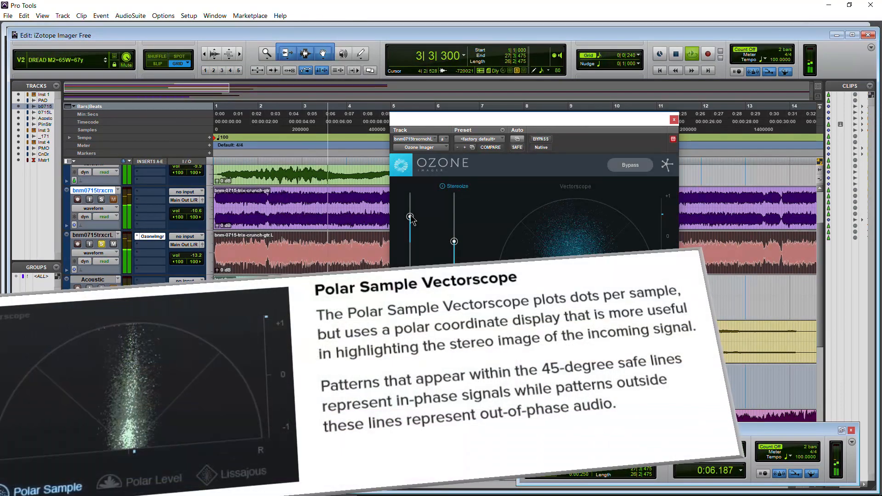
pyautogui.moveTo(409, 217)
pyautogui.mouseDown()
pyautogui.moveTo(408, 292)
pyautogui.moveTo(413, 202)
pyautogui.mouseUp()
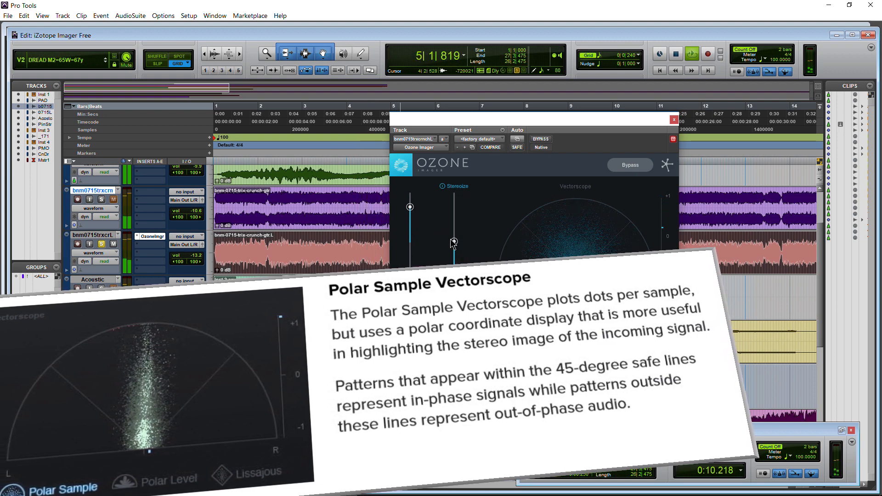
pyautogui.moveTo(455, 240); pyautogui.dragTo(459, 198)
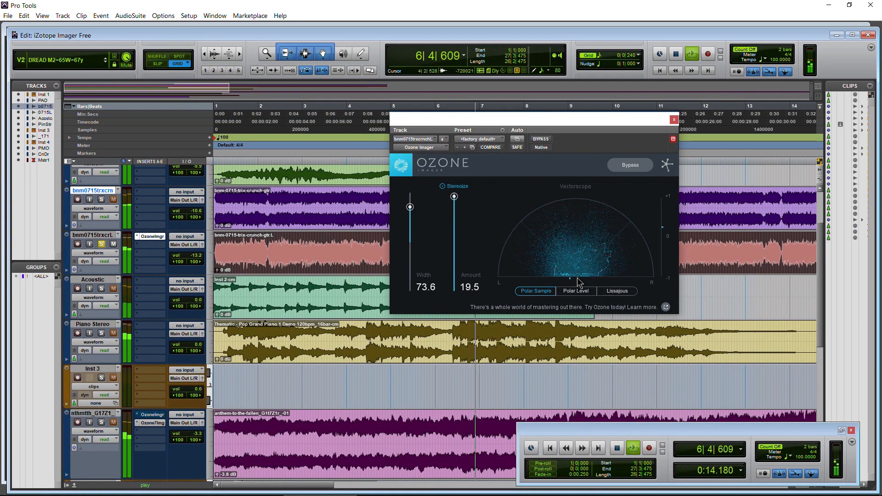
# View the vectorscope in Lissajous and Polar Level modes, and reduce the Stereoize Amount to 18.8 and Width to 8.5
pyautogui.click(617, 291)
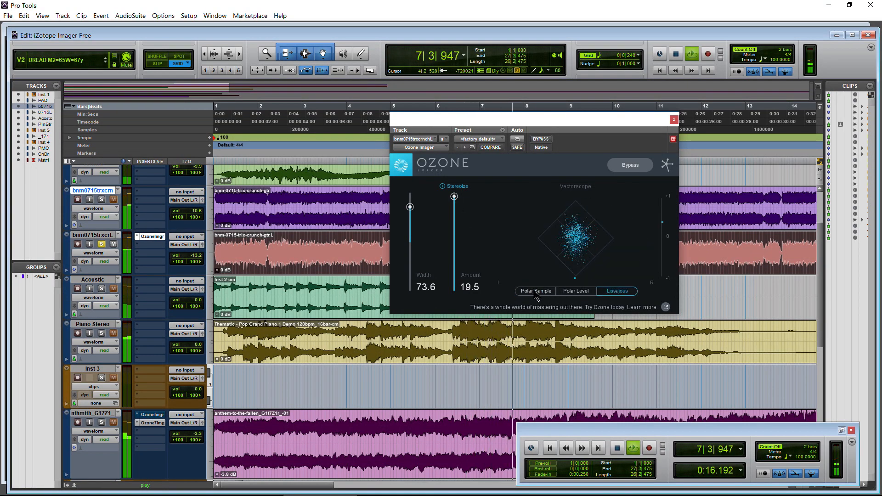
pyautogui.click(569, 291)
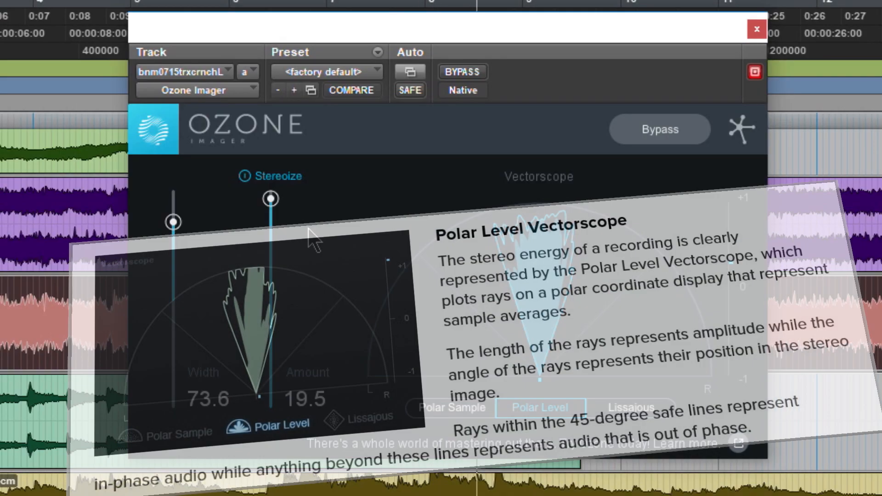
pyautogui.moveTo(270, 198); pyautogui.dragTo(271, 208)
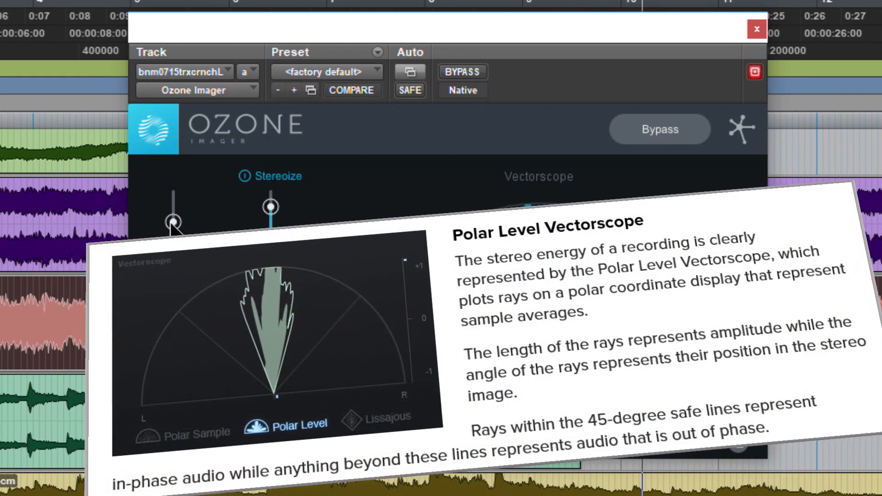
pyautogui.moveTo(171, 224); pyautogui.dragTo(172, 292)
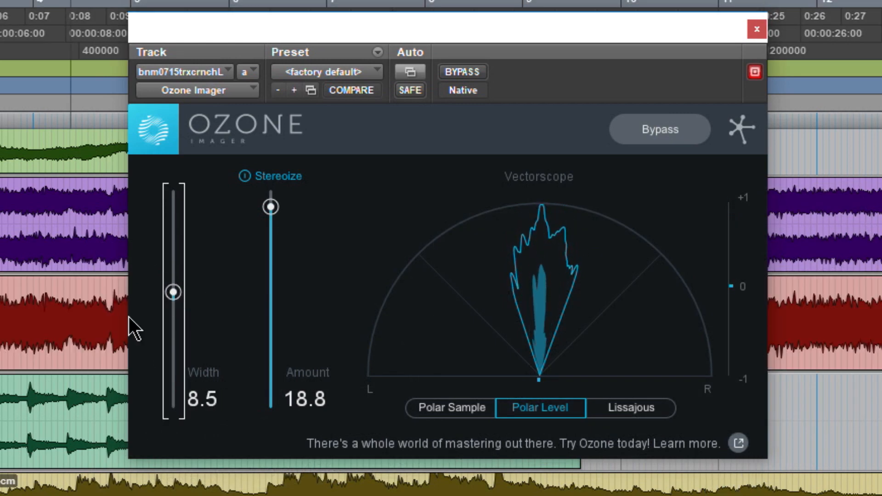
# Compare the guitar with the Imager bypassed and active, and set Width to 61.3 and Stereoize Amount to 14.8
pyautogui.click(620, 138)
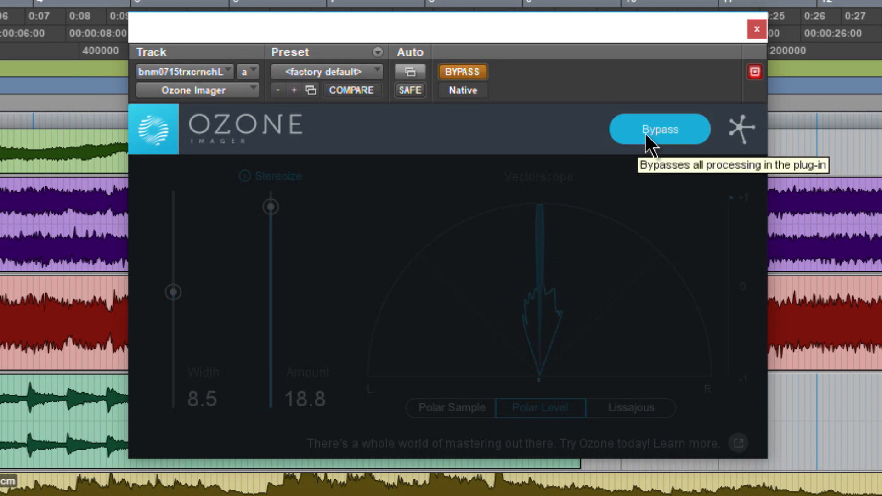
pyautogui.click(629, 140)
pyautogui.moveTo(173, 292); pyautogui.dragTo(179, 245)
pyautogui.moveTo(272, 208); pyautogui.dragTo(271, 252)
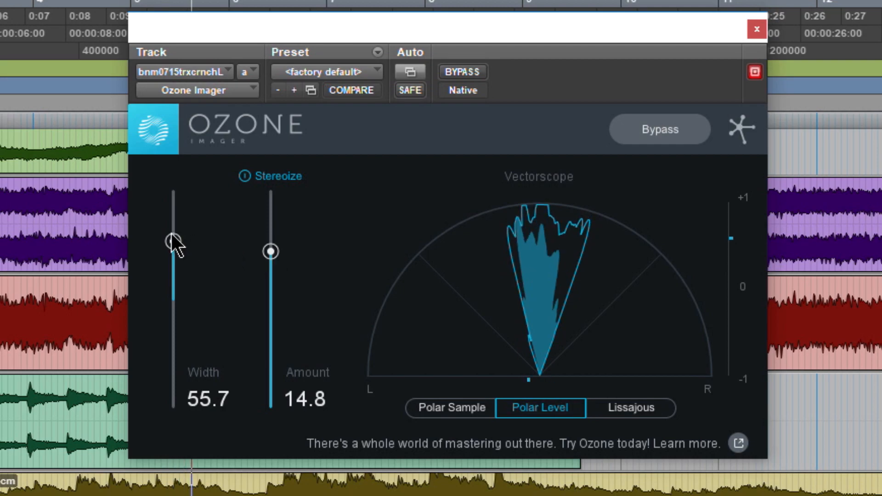
pyautogui.moveTo(174, 242); pyautogui.dragTo(173, 235)
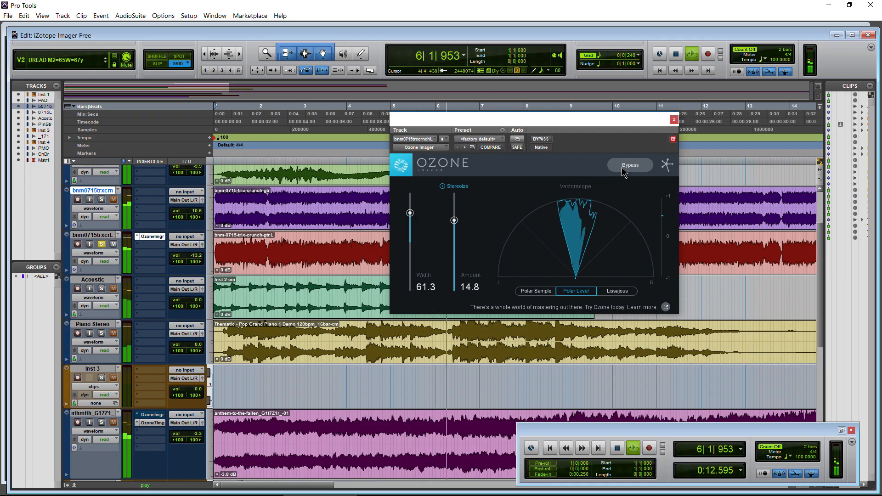
# Compare the new Imager settings against the bypassed signal, stop playback and close the plug-in
pyautogui.click(623, 167)
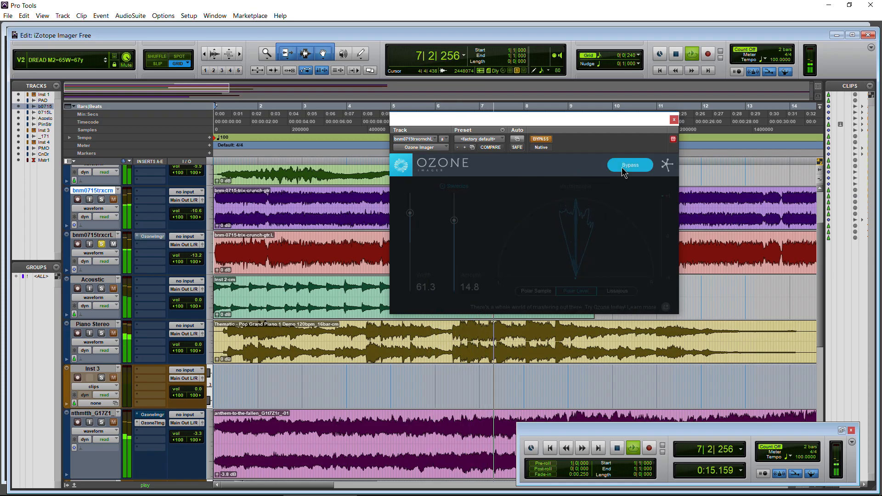
pyautogui.click(624, 167)
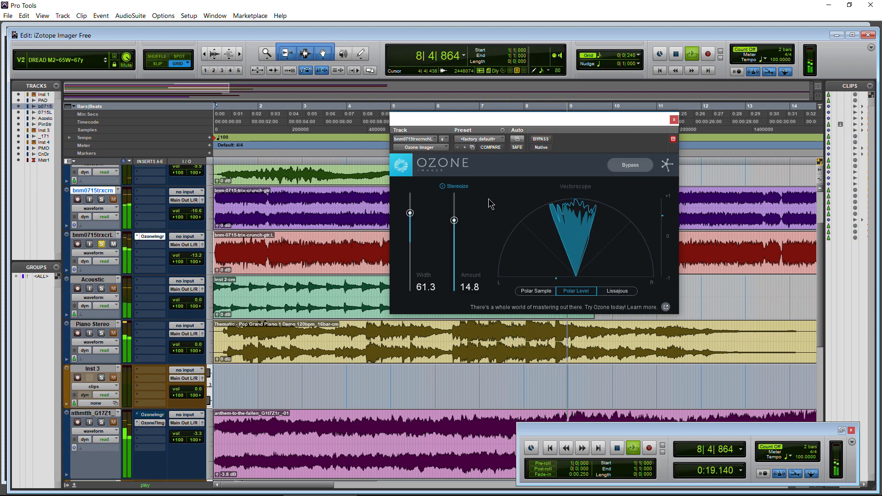
pyautogui.press('space')
pyautogui.click(148, 236)
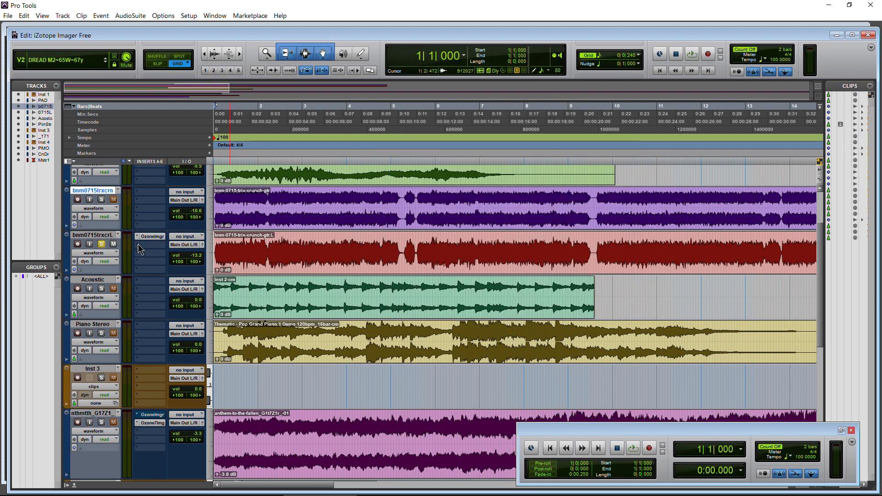
# Examine the mono and mono/stereo Ozone Imager choices available for the mono guitar track's insert, leaving the selection as is
pyautogui.click(138, 237)
pyautogui.moveTo(148, 256)
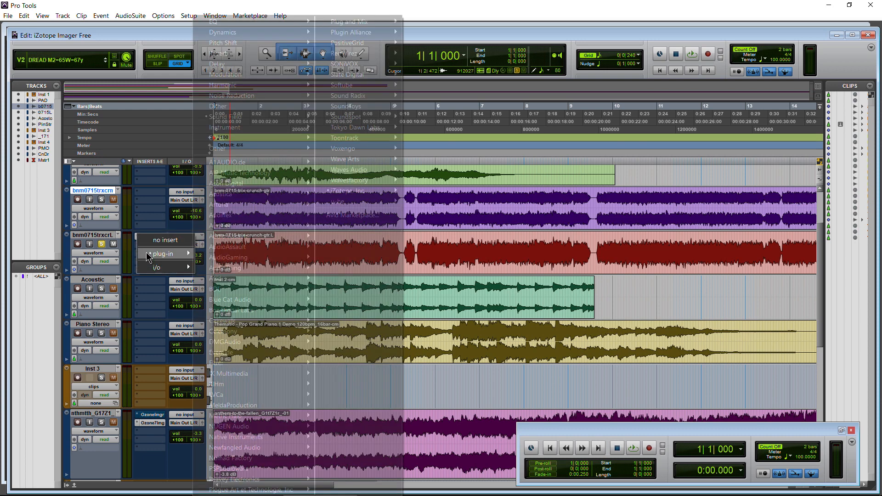
pyautogui.moveTo(358, 192)
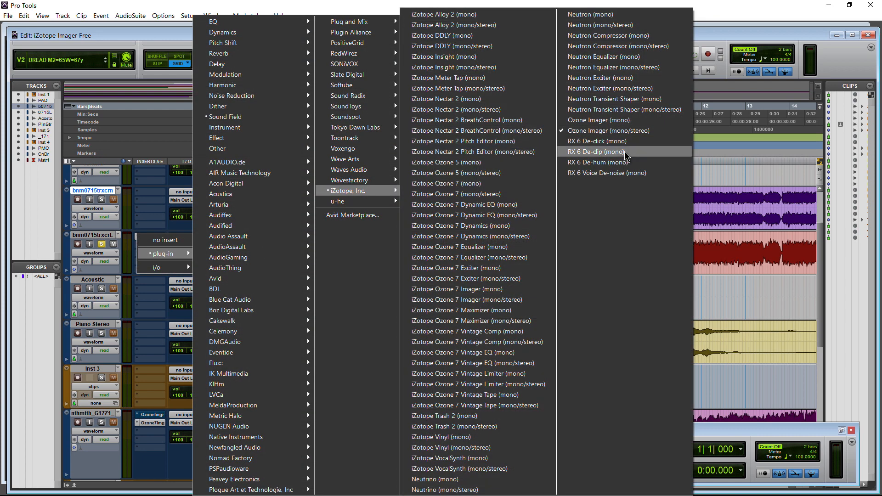
pyautogui.click(725, 31)
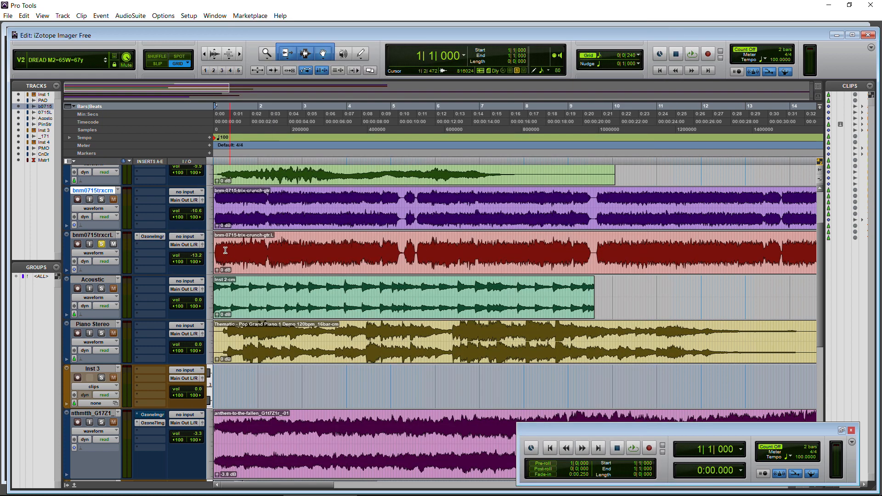
# Remove the Ozone Imager insert from the mono crunch guitar track and take the track out of solo
pyautogui.click(135, 236)
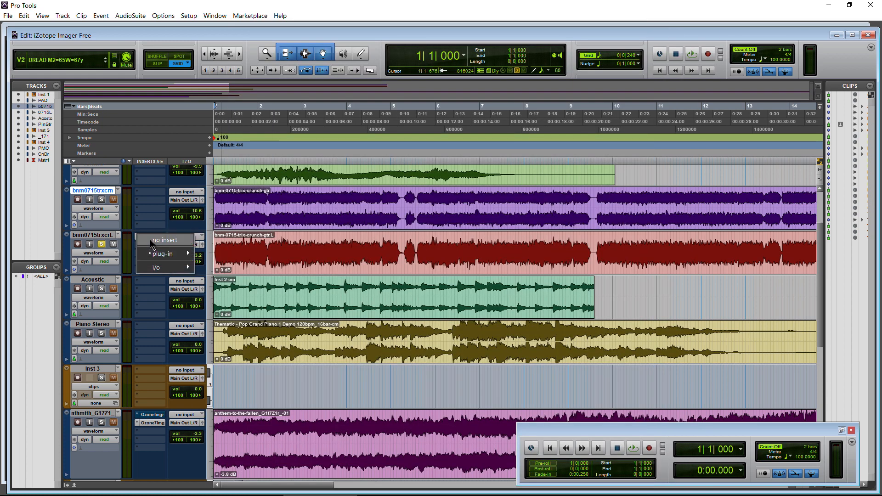
pyautogui.click(151, 240)
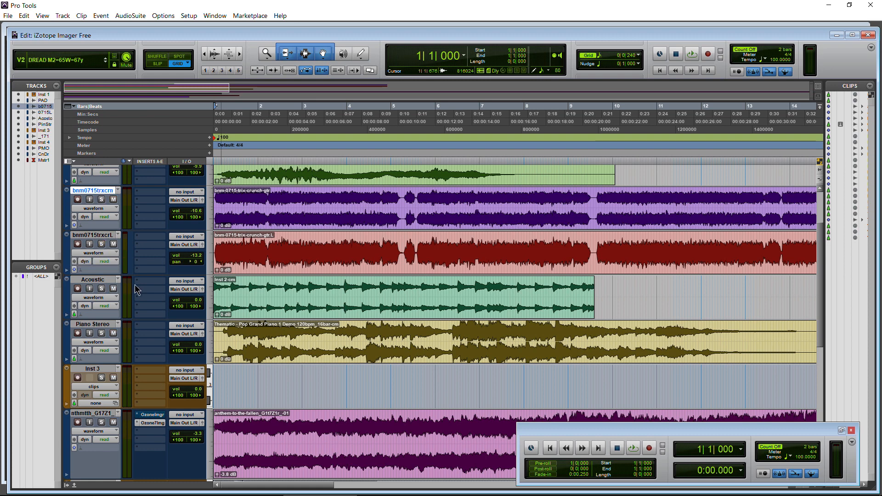
# Insert the stereo Ozone Imager on the Acoustic track, solo the track and start playback
pyautogui.click(150, 281)
pyautogui.moveTo(161, 302)
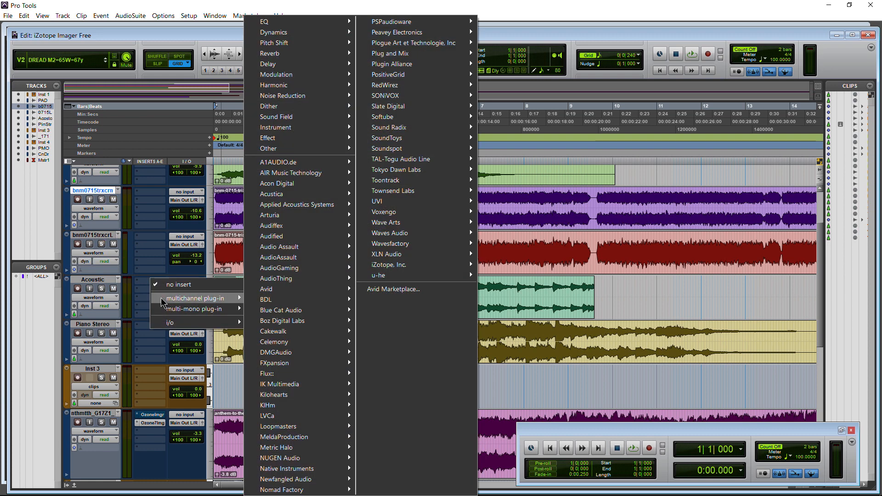
pyautogui.moveTo(441, 265)
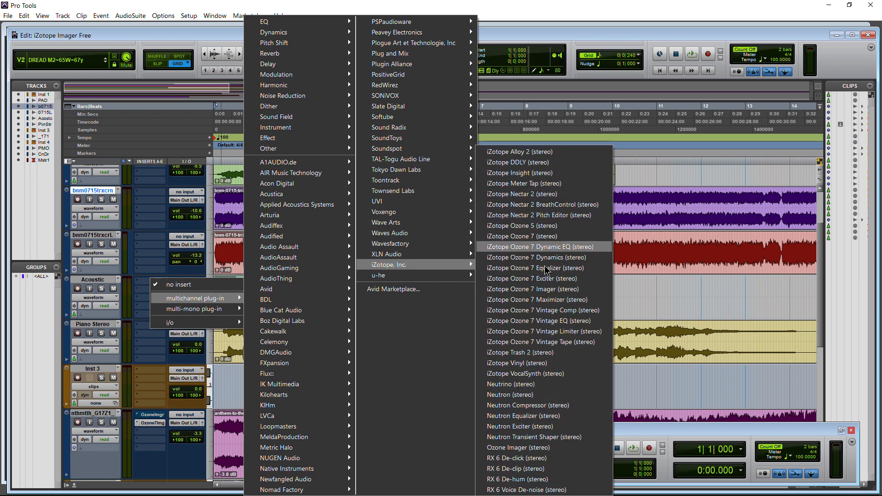
pyautogui.click(537, 446)
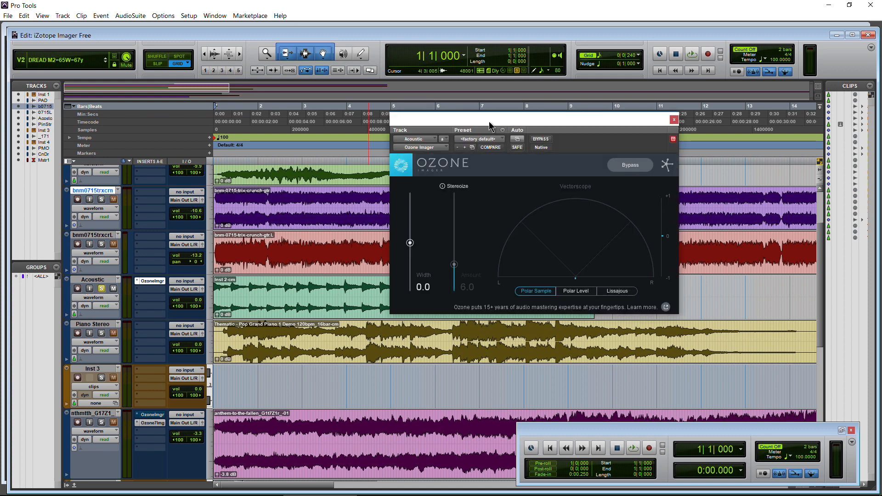
pyautogui.moveTo(490, 126); pyautogui.dragTo(499, 125)
pyautogui.press('space')
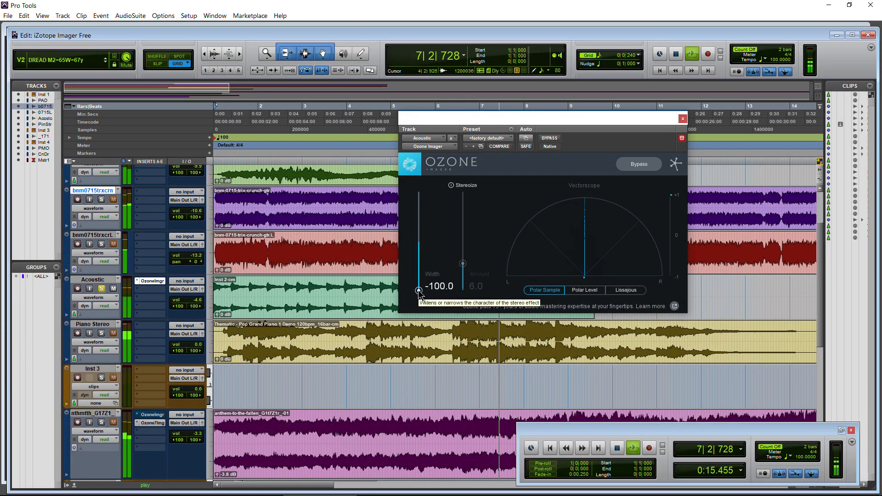
# Widen the Acoustic track's image to a Width of 80.2 during playback, replaying it from the beginning
pyautogui.moveTo(418, 291); pyautogui.dragTo(419, 268)
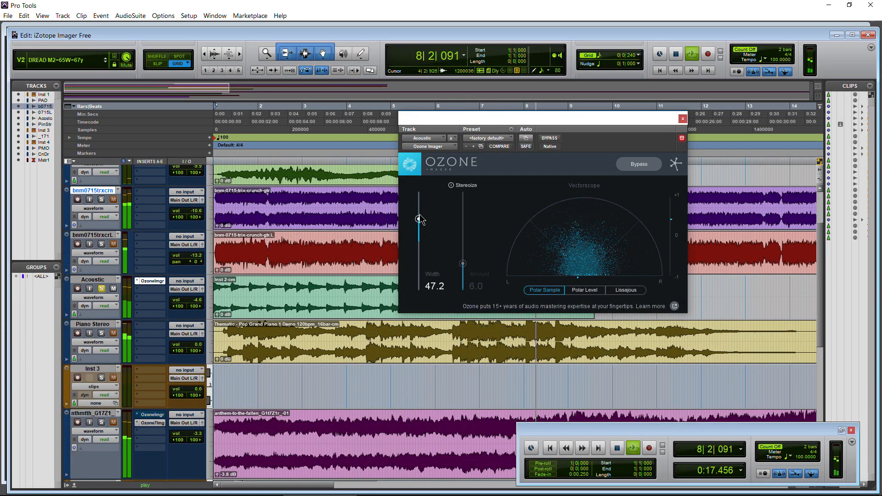
pyautogui.press('space')
pyautogui.press('space')
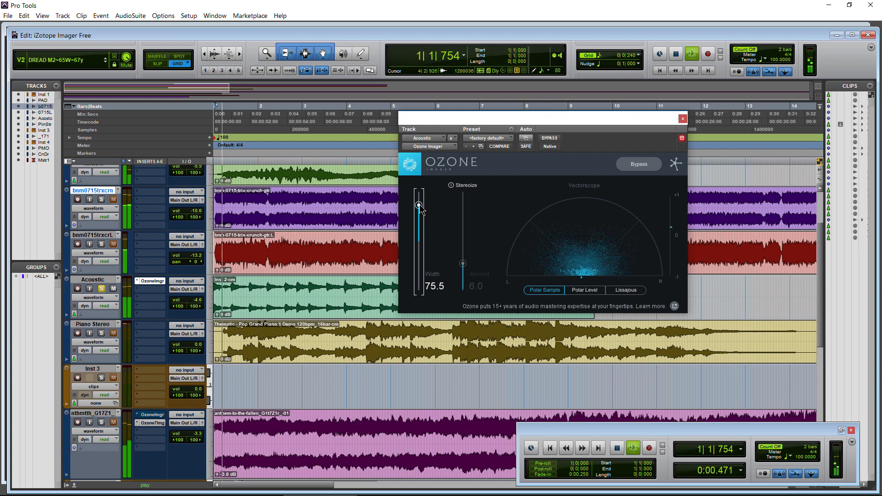
pyautogui.moveTo(419, 205); pyautogui.dragTo(419, 203)
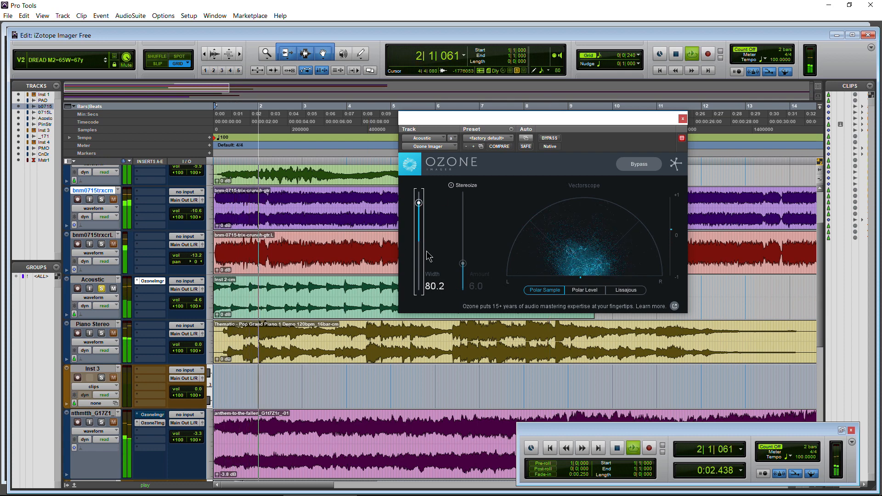
# Turn on Stereoize for the Acoustic track, set Amount to 9.5 and Width to 62.3, and stop playback
pyautogui.click(451, 185)
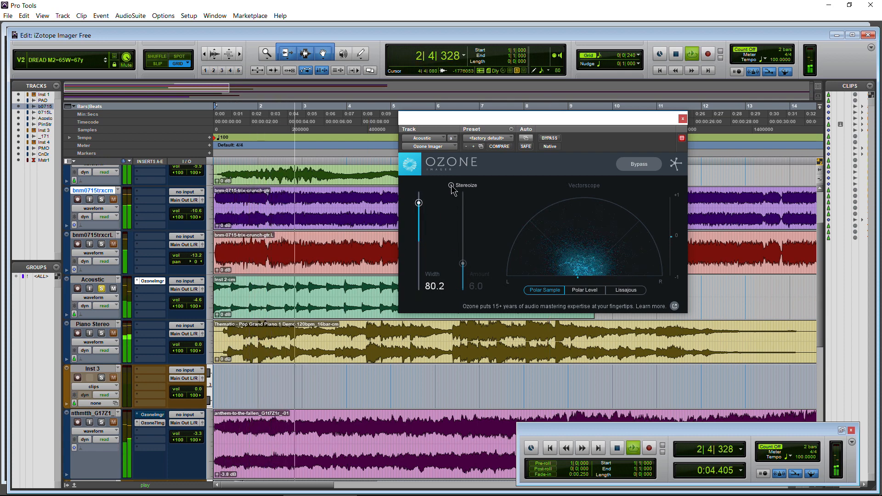
pyautogui.moveTo(458, 263); pyautogui.dragTo(465, 250)
pyautogui.moveTo(418, 202); pyautogui.dragTo(418, 211)
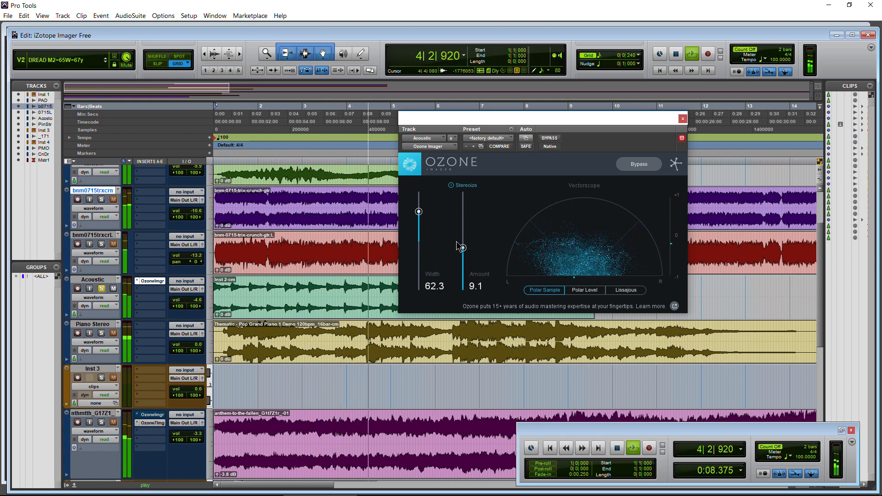
pyautogui.moveTo(464, 250); pyautogui.dragTo(464, 248)
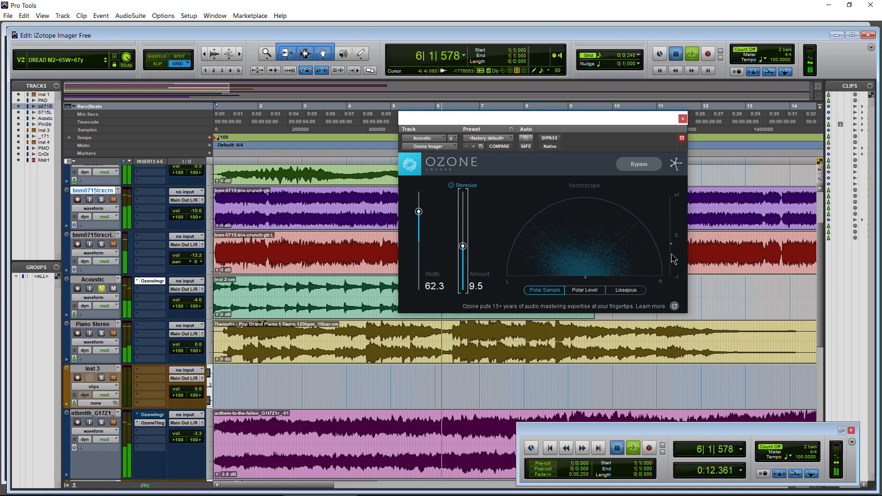
pyautogui.press('space')
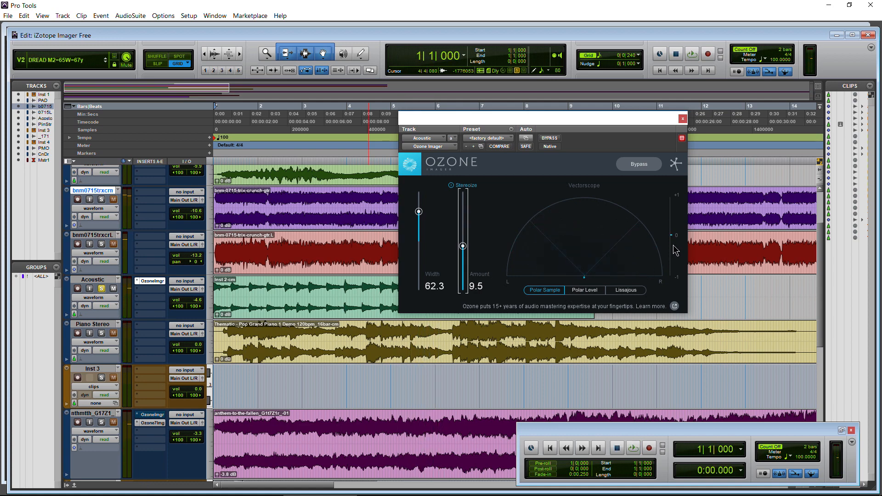
# Replay the Acoustic track with Width at 90.6 and Amount at 17.2, and compare it with the Imager bypassed
pyautogui.press('space')
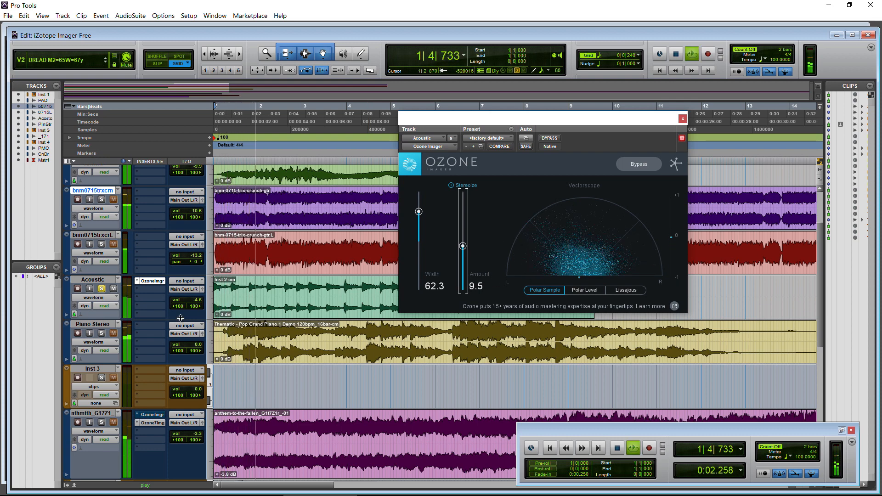
pyautogui.press('space')
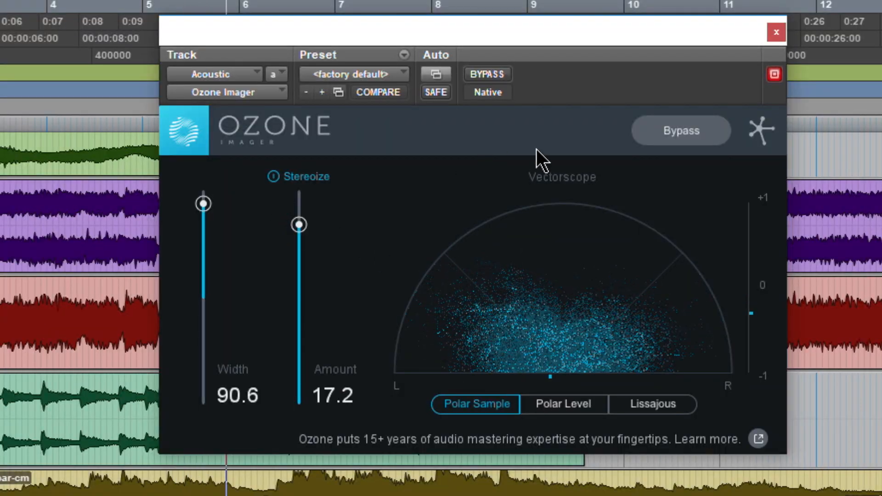
pyautogui.click(673, 136)
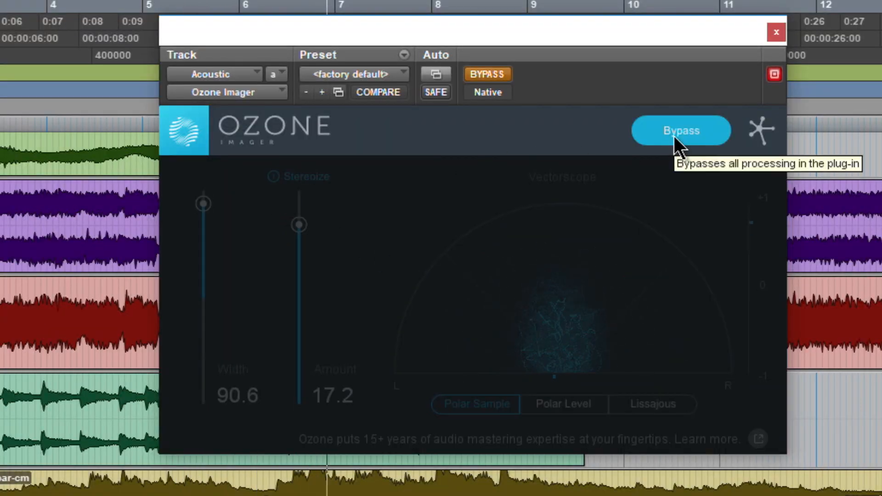
pyautogui.click(674, 136)
# Reduce the Acoustic track's Stereoize Amount to 7.8 and its Width to 48.1
pyautogui.moveTo(299, 224); pyautogui.dragTo(294, 298)
pyautogui.moveTo(202, 203); pyautogui.dragTo(205, 280)
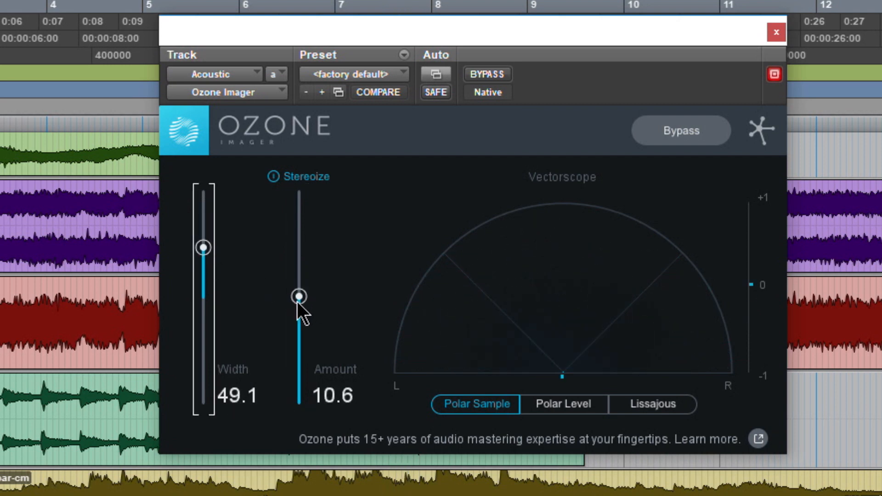
pyautogui.moveTo(297, 302); pyautogui.dragTo(294, 335)
pyautogui.click(201, 253)
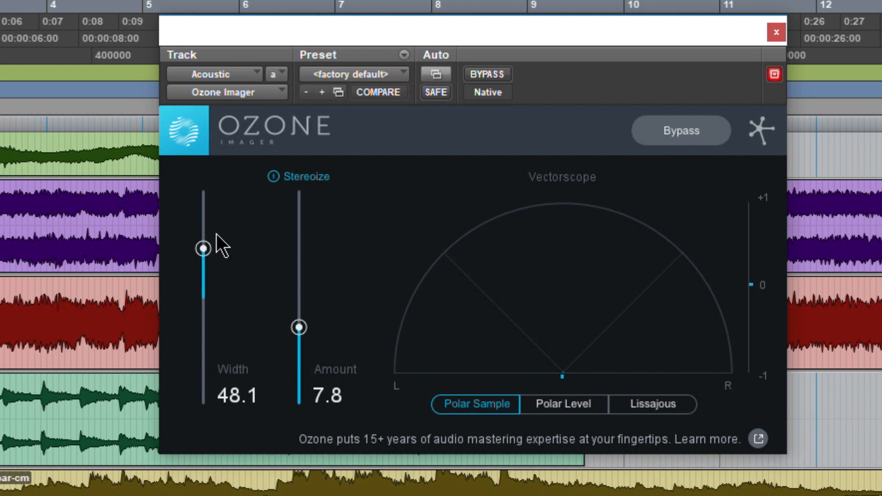
# Compare the Acoustic track with the Imager bypassed and active, and narrow Width to -32.1 with Stereoize off
pyautogui.press('space')
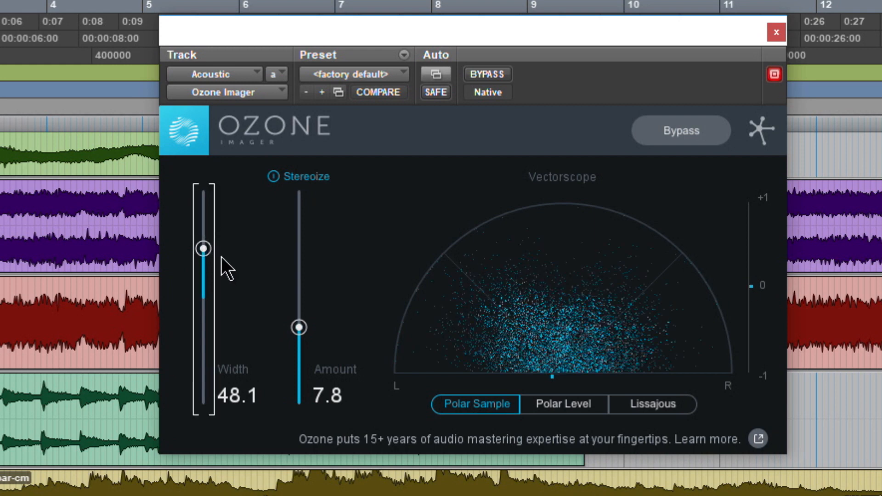
pyautogui.click(676, 131)
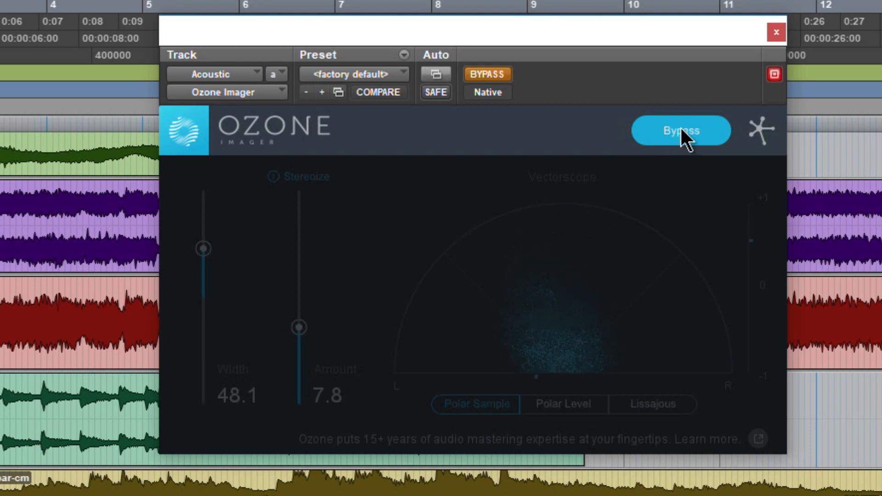
pyautogui.click(680, 127)
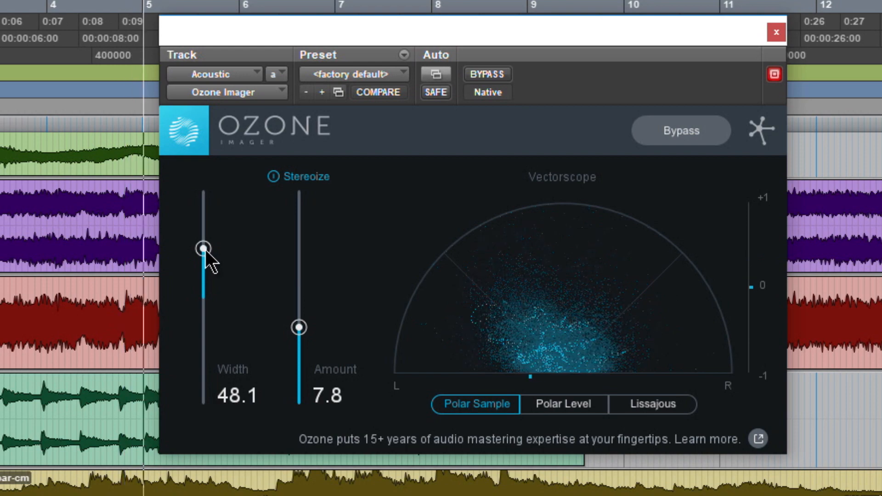
pyautogui.moveTo(205, 249); pyautogui.dragTo(198, 334)
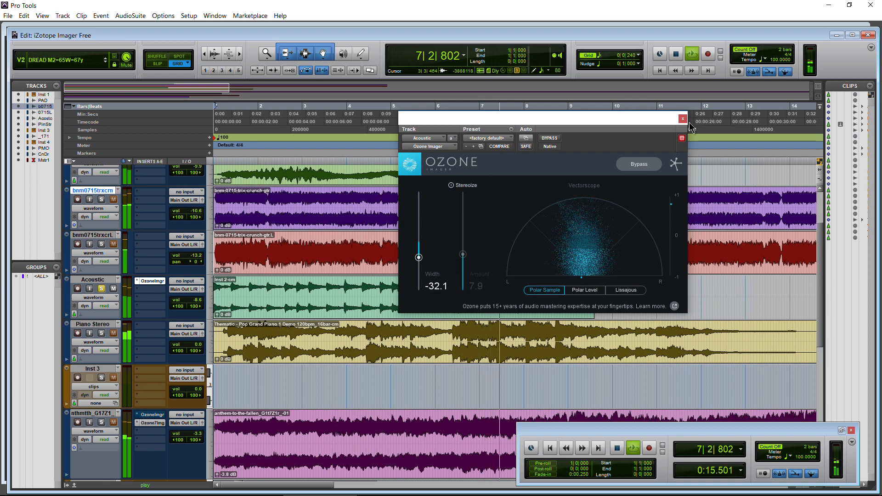
# Remove the Ozone Imager from the Acoustic track, insert it on the Piano Stereo track and play that track soloed
pyautogui.click(148, 277)
pyautogui.press('space')
pyautogui.click(140, 285)
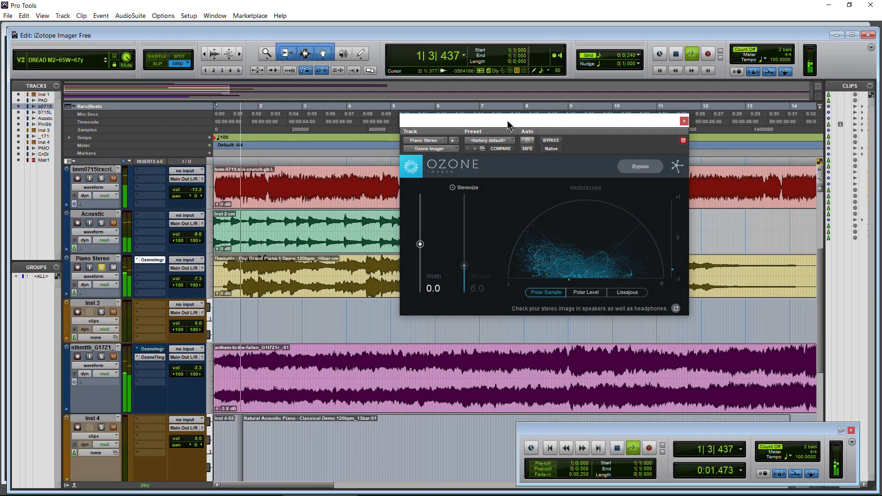
# Lower the Piano Stereo track's volume to -9.9 dB while it plays, and stop playback
pyautogui.moveTo(508, 122); pyautogui.dragTo(504, 119)
pyautogui.moveTo(196, 280); pyautogui.dragTo(196, 284)
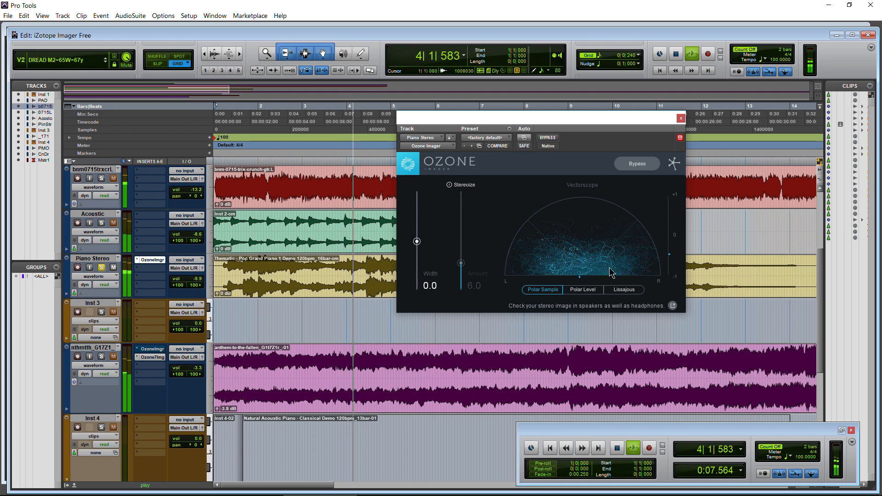
pyautogui.press('space')
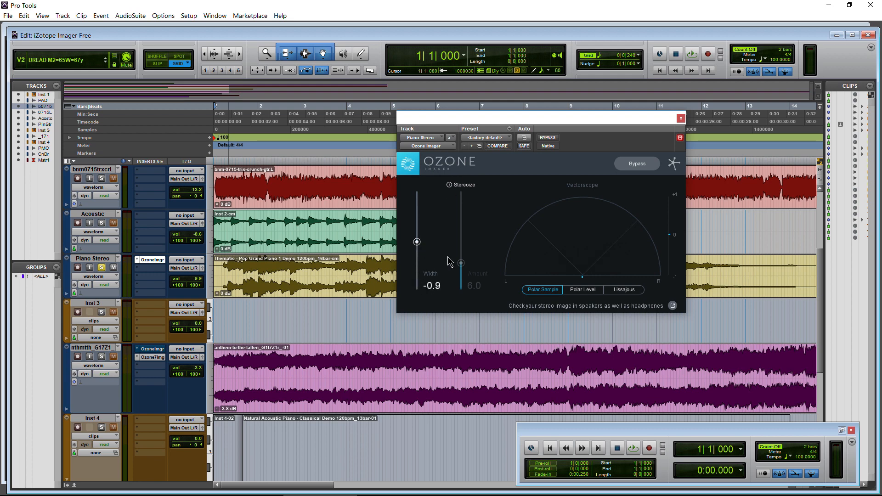
# Play the Piano Stereo track and widen its image to a Width of 72.6
pyautogui.press('space')
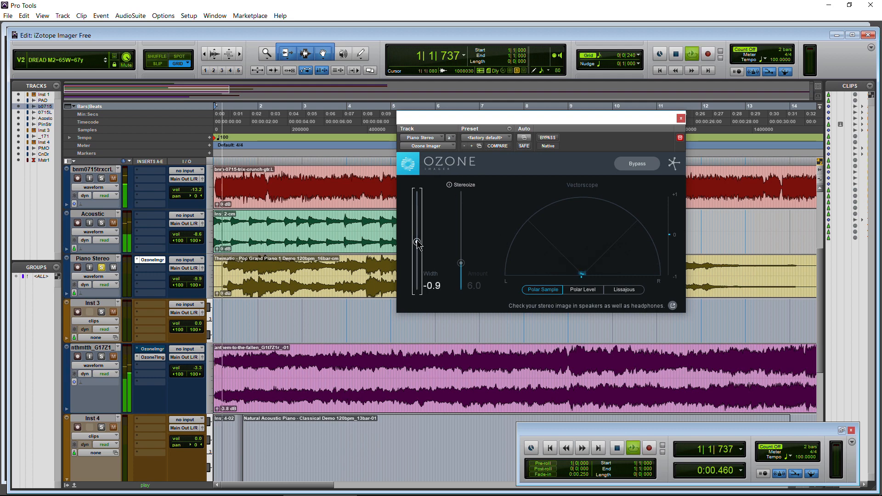
pyautogui.moveTo(418, 246); pyautogui.dragTo(419, 244)
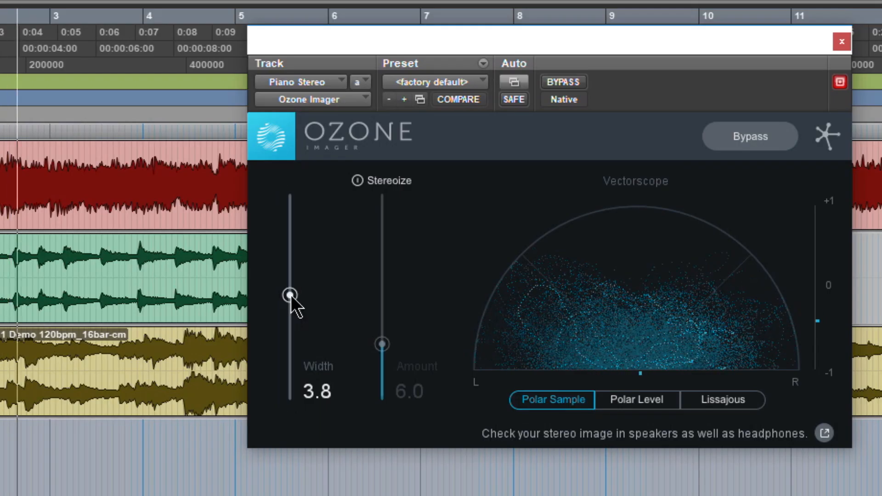
pyautogui.moveTo(291, 295); pyautogui.dragTo(291, 225)
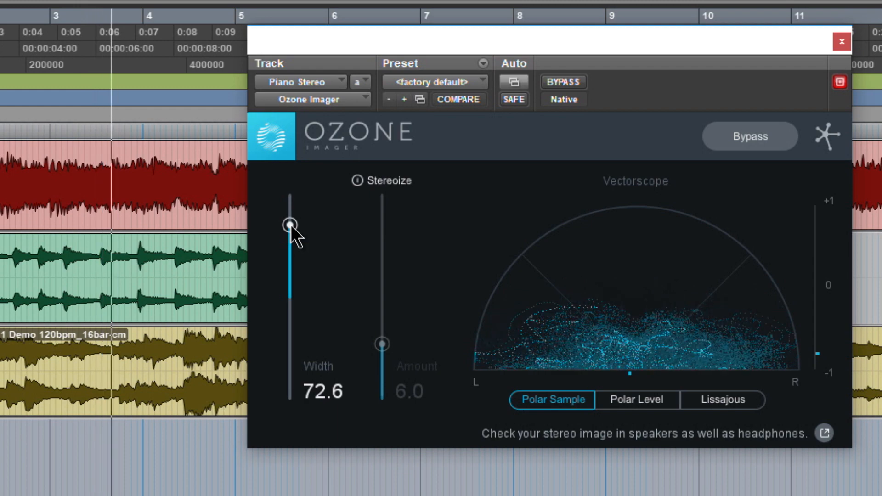
# Turn on Stereoize for the piano, set Amount to 8.9 and Width to 22.6, and stop playback
pyautogui.click(357, 180)
pyautogui.moveTo(381, 344); pyautogui.dragTo(392, 259)
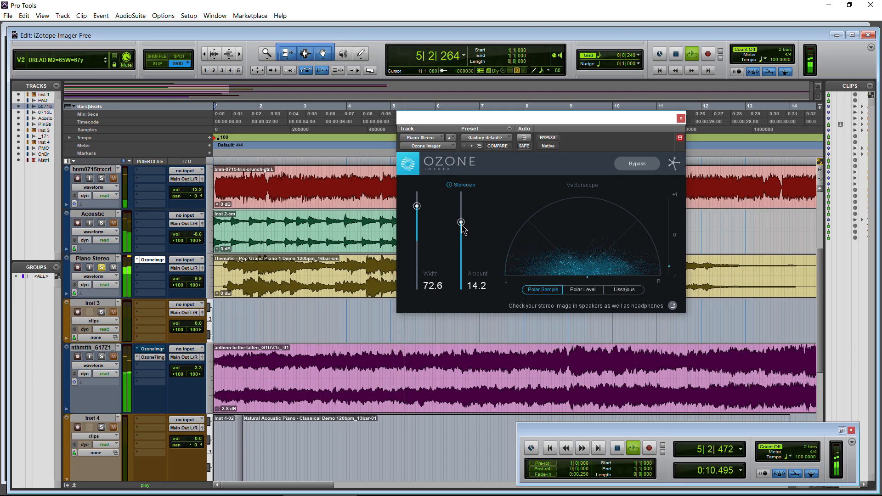
pyautogui.moveTo(463, 251); pyautogui.dragTo(462, 257)
pyautogui.press('space')
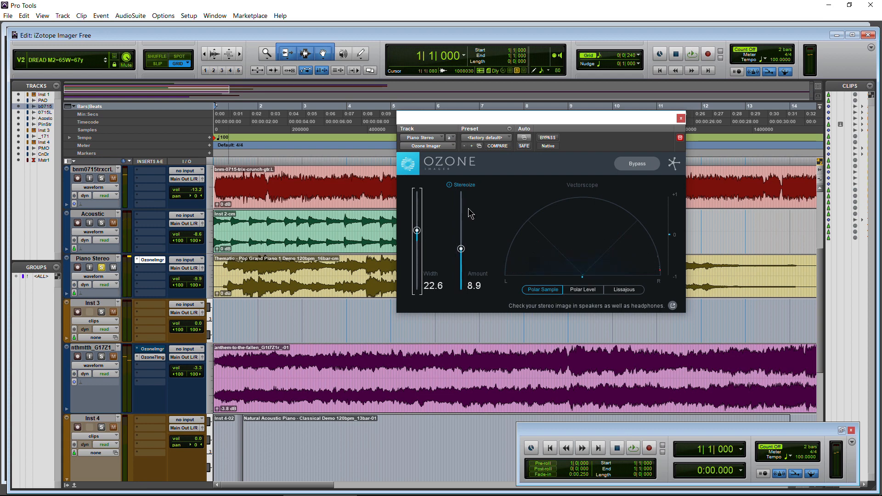
# Play the piano with Stereoize turned off and narrow its Width to -47.2
pyautogui.press('space')
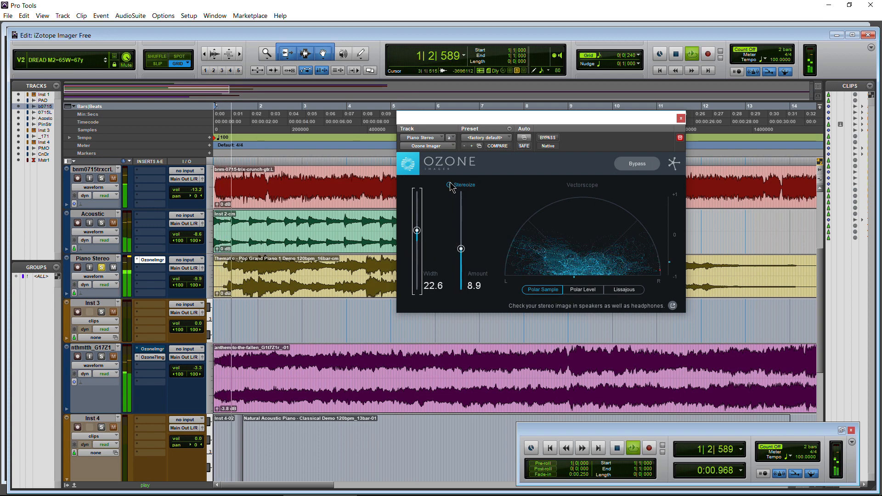
pyautogui.click(449, 185)
pyautogui.moveTo(417, 232); pyautogui.dragTo(418, 279)
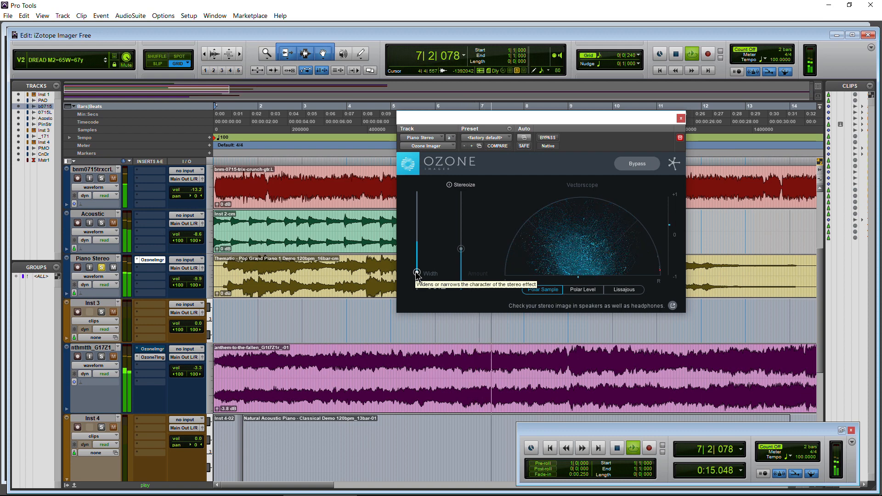
pyautogui.moveTo(417, 273); pyautogui.dragTo(419, 258)
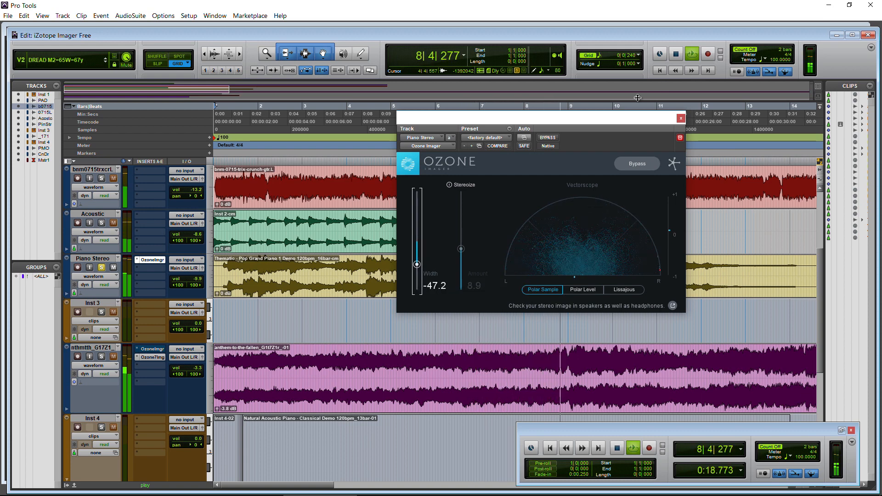
# Replay the piano from the start with Width at -50.9, and compare it with the Imager bypassed
pyautogui.click(660, 72)
pyautogui.press('space')
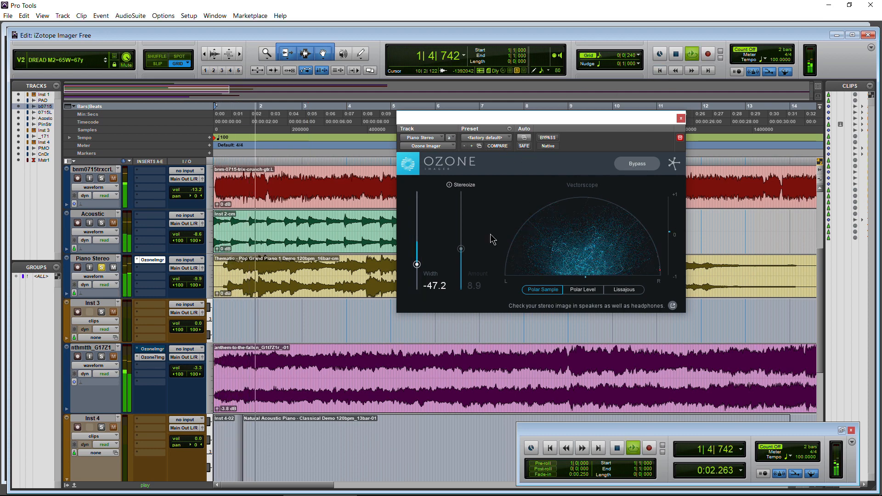
pyautogui.moveTo(417, 264); pyautogui.dragTo(417, 266)
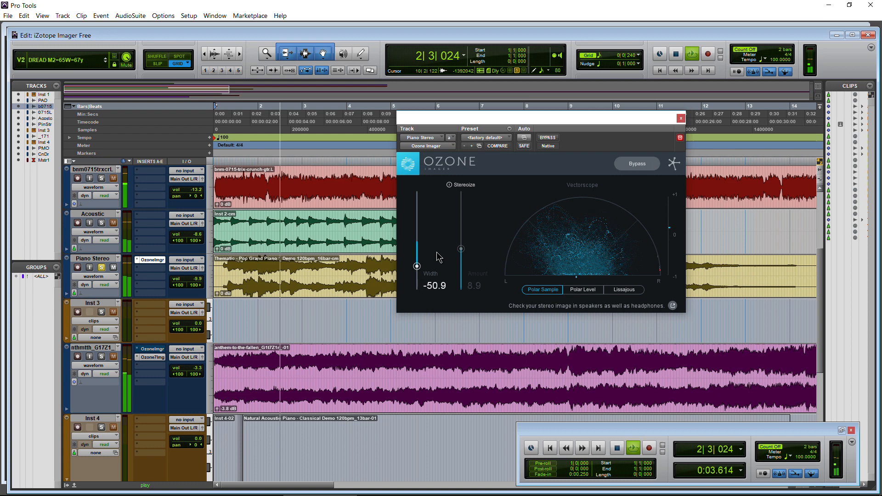
pyautogui.click(628, 164)
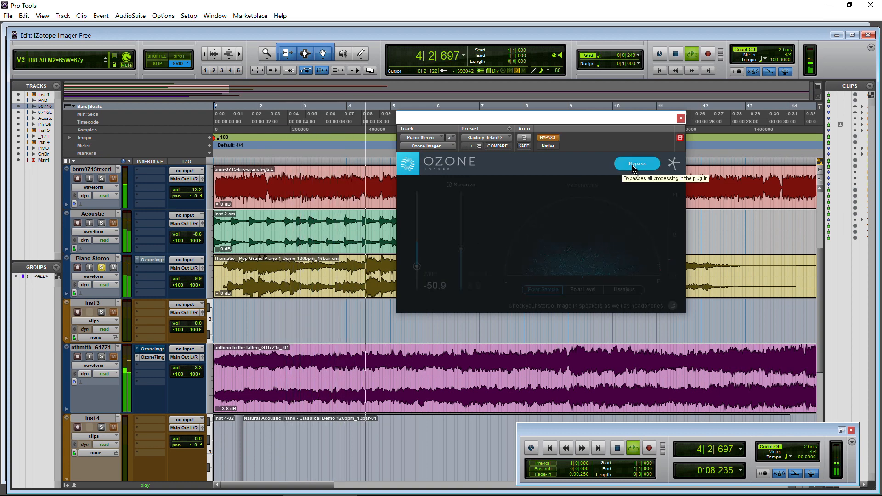
pyautogui.click(631, 165)
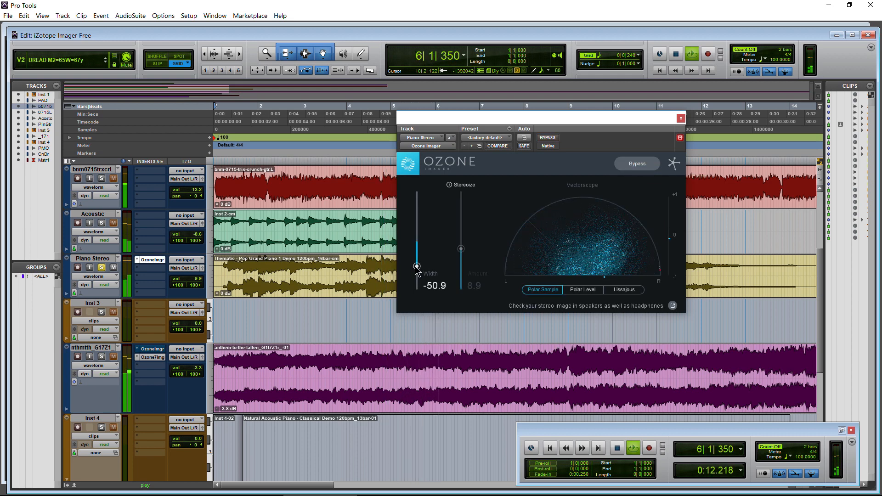
# Ease the piano's Width to -33.0, compare it with the Imager bypassed, and stop playback
pyautogui.moveTo(415, 267); pyautogui.dragTo(417, 260)
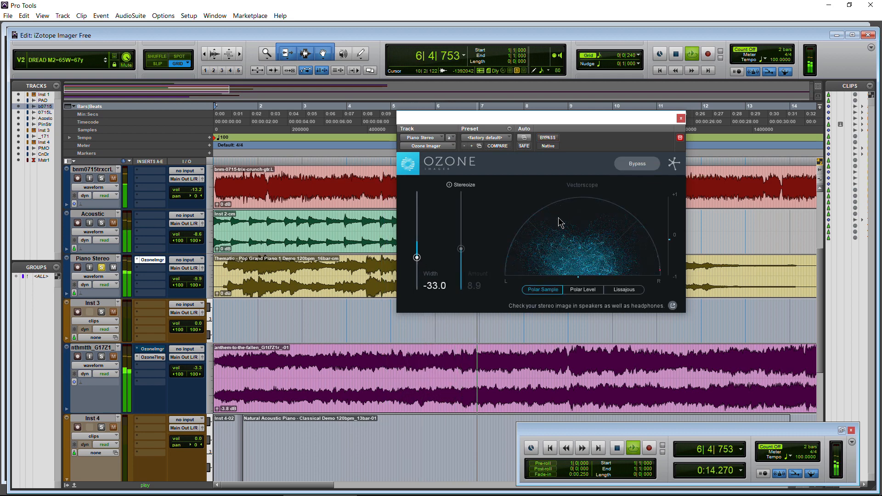
pyautogui.click(633, 166)
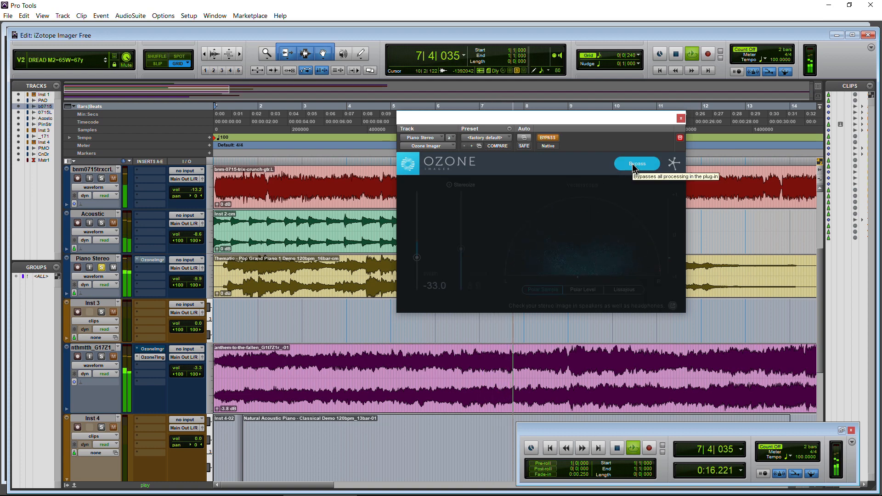
pyautogui.click(633, 165)
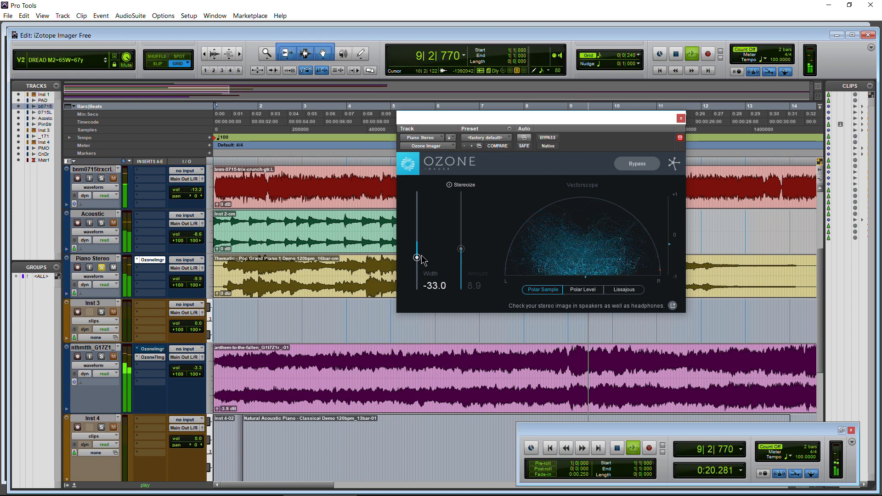
pyautogui.press('space')
# Close the piano's Ozone Imager and remove its insert from the Piano Stereo track
pyautogui.click(680, 118)
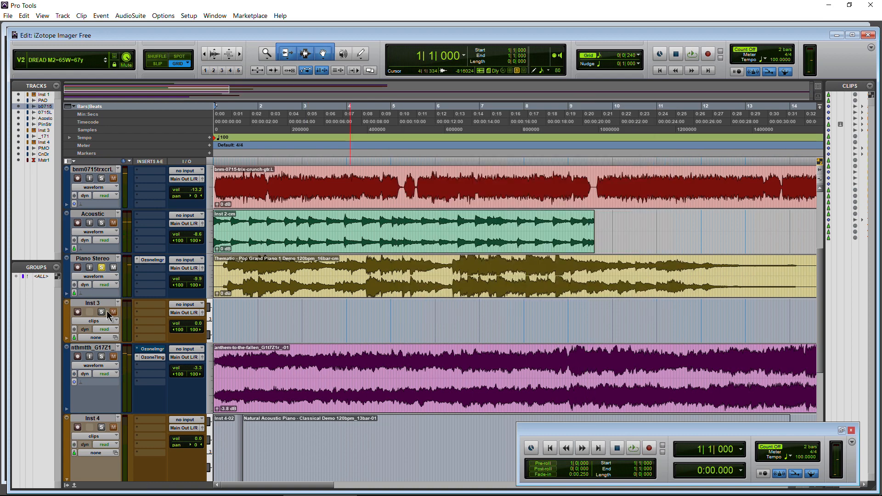
pyautogui.click(136, 262)
pyautogui.click(152, 265)
# Open both the Ozone 7 Imager and the Ozone Imager on the anthem-to-the-fallen track, dismiss the preset manager, and arrange their windows
pyautogui.scroll(-1, 155, 296)
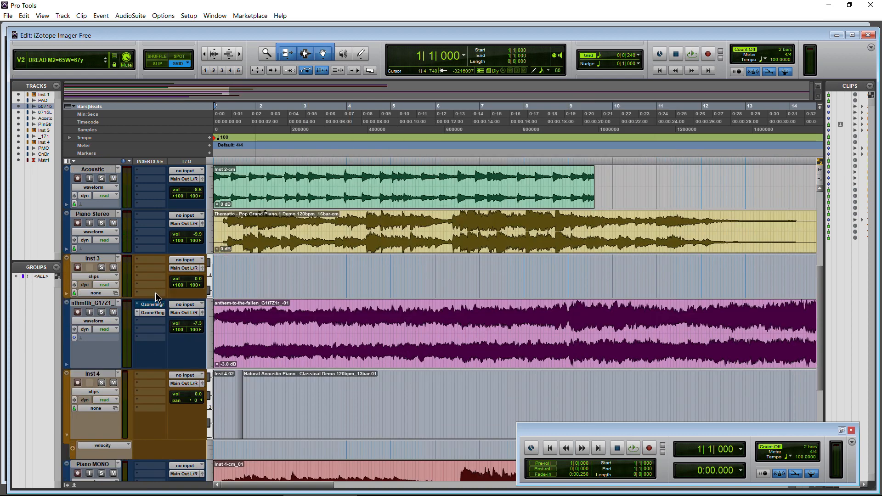
pyautogui.click(153, 312)
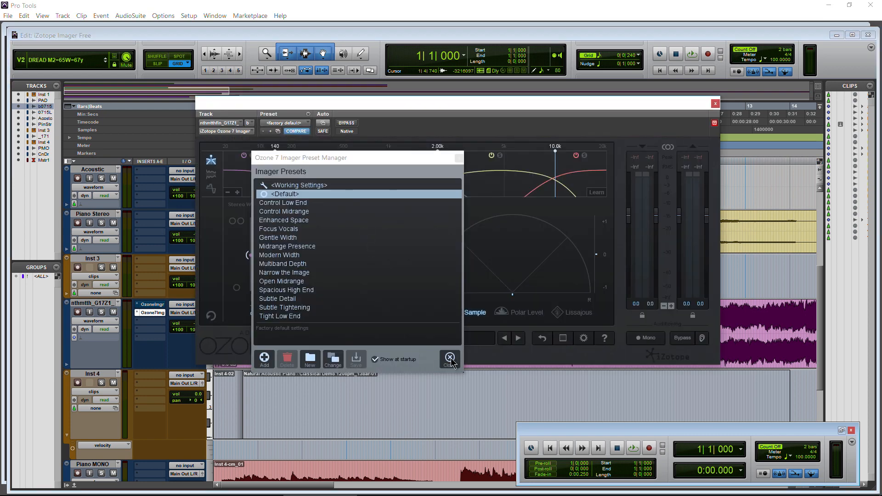
pyautogui.click(450, 359)
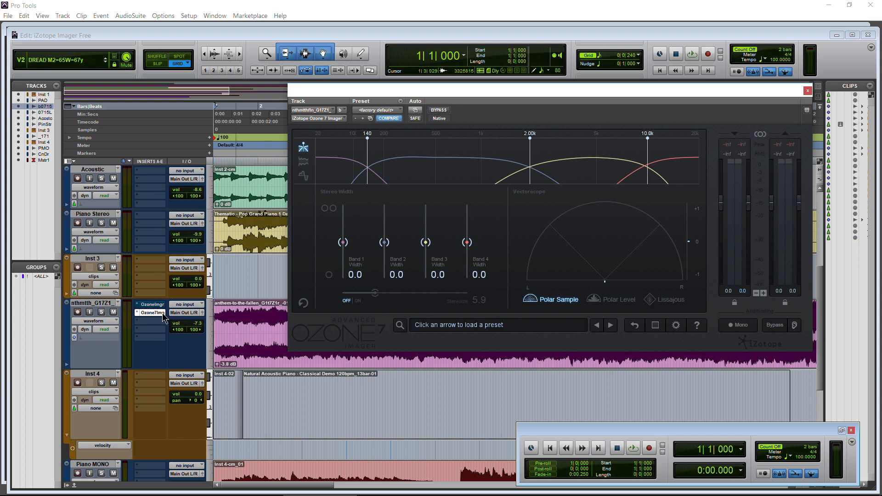
pyautogui.click(150, 306)
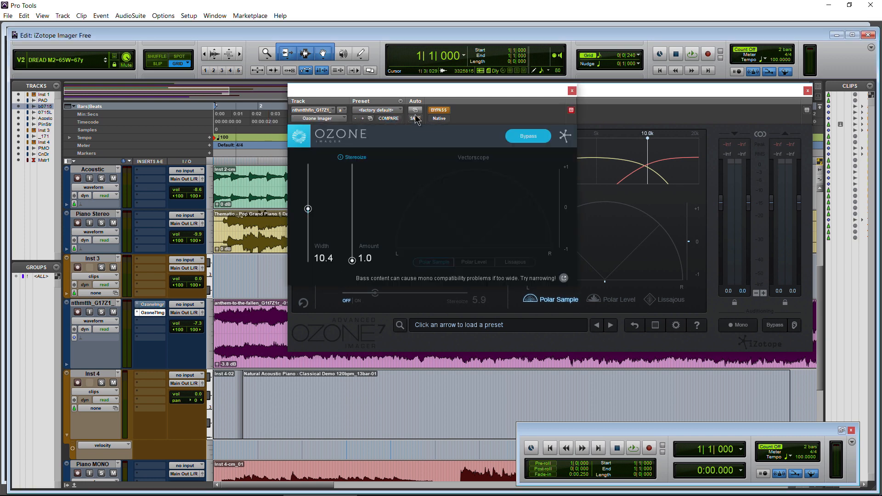
pyautogui.moveTo(433, 94); pyautogui.dragTo(667, 144)
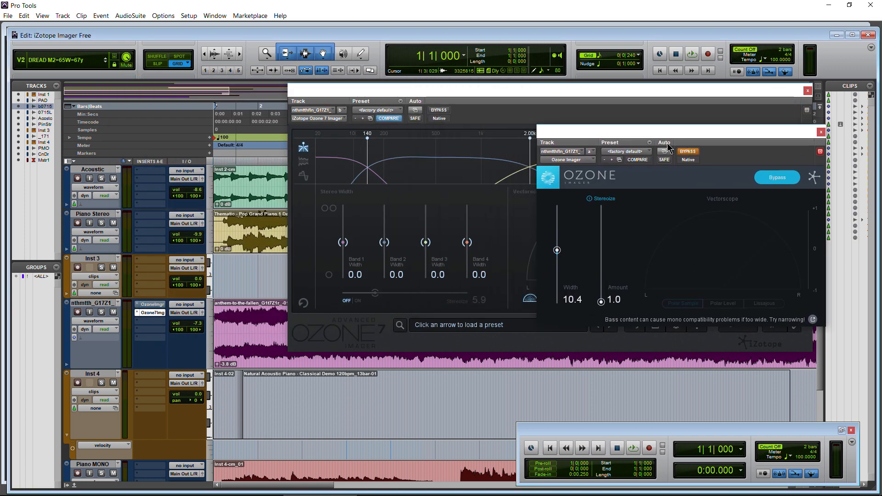
pyautogui.click(490, 109)
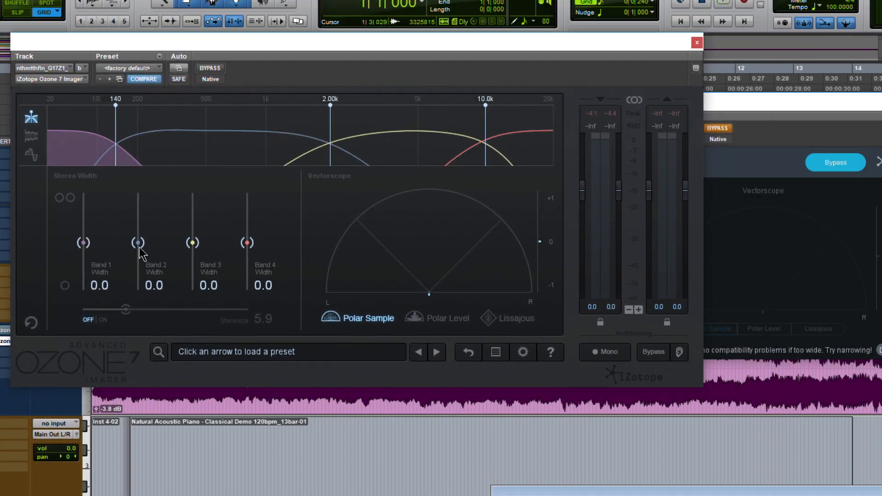
# Set Band 2 Width to 15.2 in the Ozone 7 Imager and audition the soloed anthem track
pyautogui.moveTo(138, 244); pyautogui.dragTo(142, 239)
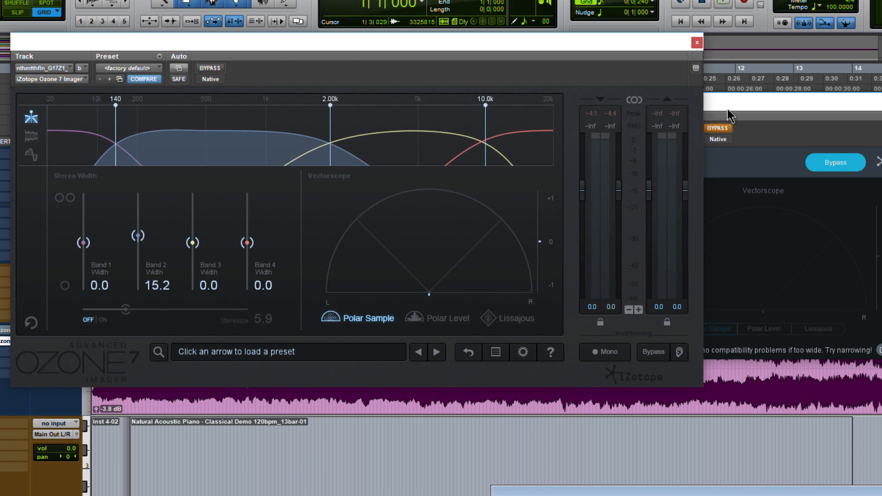
pyautogui.moveTo(728, 110)
pyautogui.mouseDown()
pyautogui.moveTo(672, 104)
pyautogui.moveTo(641, 84)
pyautogui.moveTo(728, 110)
pyautogui.mouseUp()
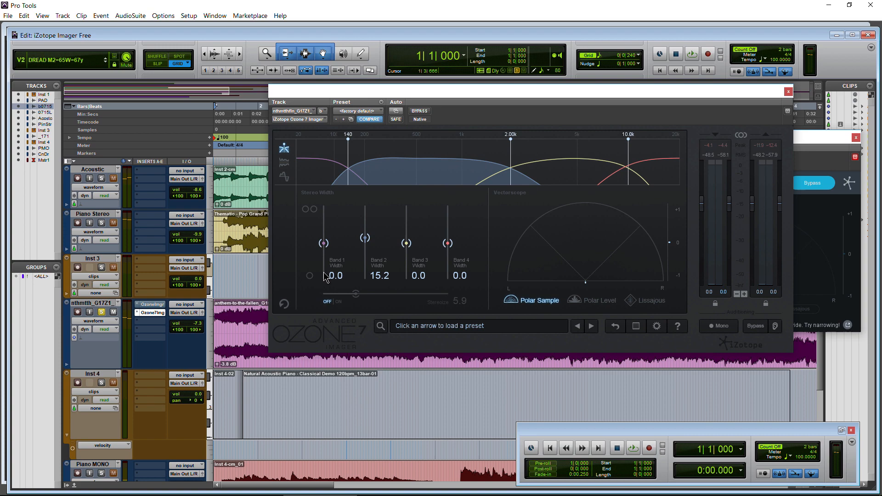
pyautogui.press('space')
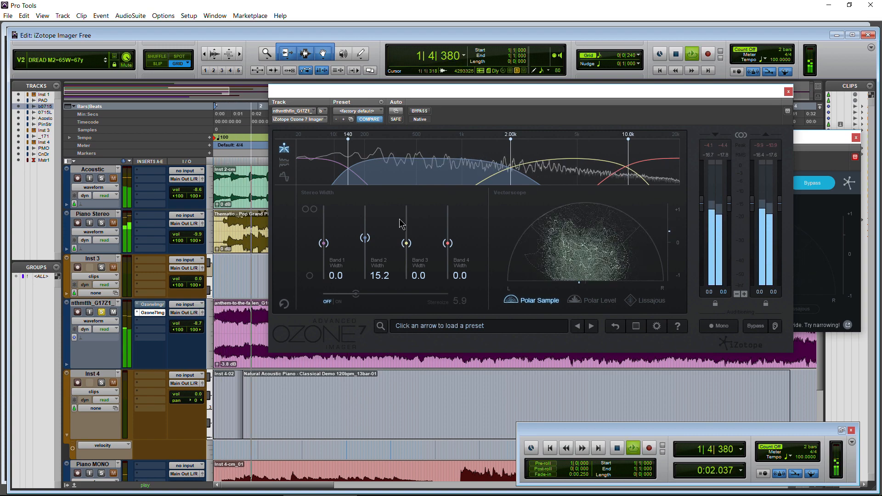
pyautogui.moveTo(440, 93); pyautogui.dragTo(434, 93)
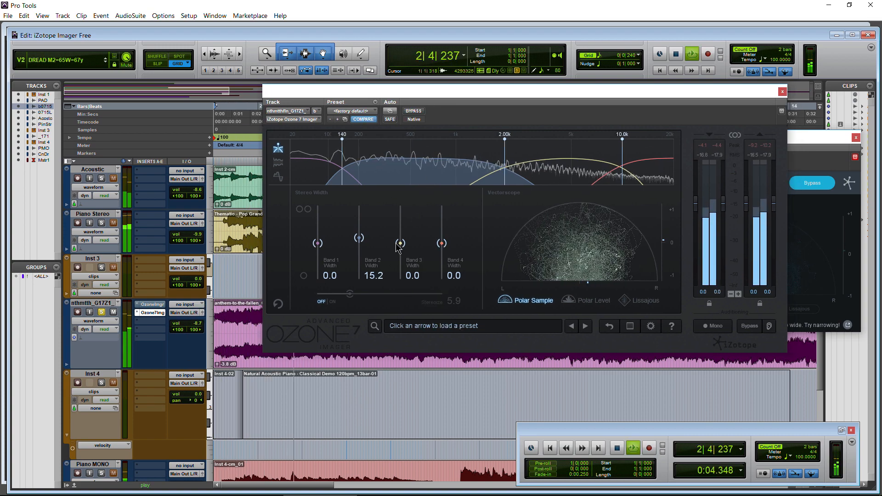
pyautogui.press('space')
# Set Band 1 to 4 Widths to -44.3, 13.9, 22.8 and 10.1 during playback, with Stereoize on at 6.3
pyautogui.moveTo(359, 238); pyautogui.dragTo(361, 240)
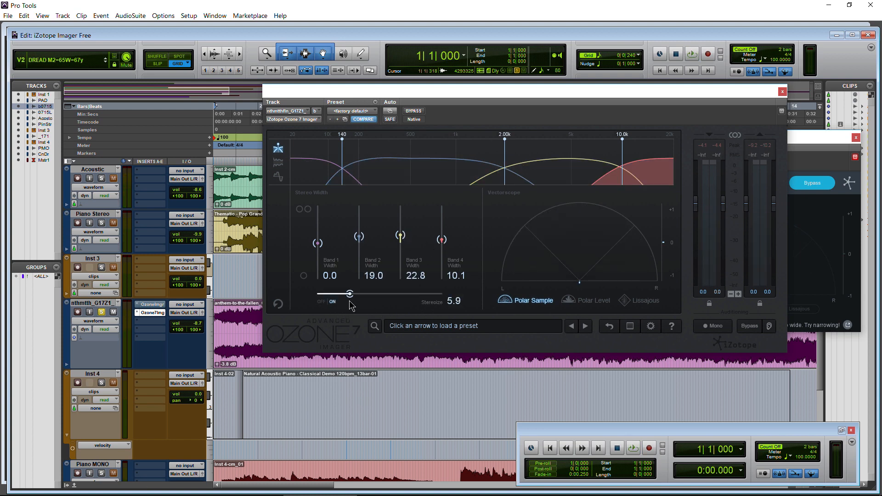
pyautogui.press('space')
pyautogui.moveTo(357, 244); pyautogui.dragTo(361, 240)
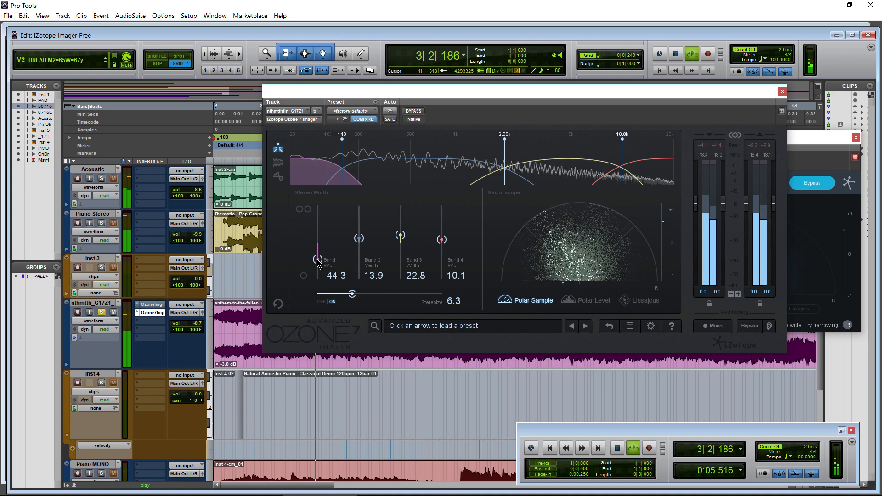
# Widen Band 4 to 88.6, Band 3 to 39.2 and Band 2 to 25.3 while listening, and stop playback
pyautogui.moveTo(441, 240); pyautogui.dragTo(447, 217)
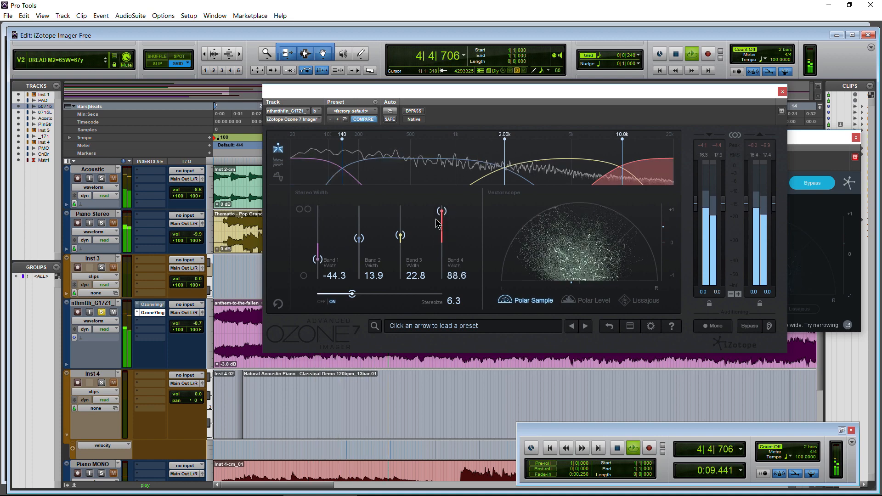
pyautogui.moveTo(400, 236); pyautogui.dragTo(366, 241)
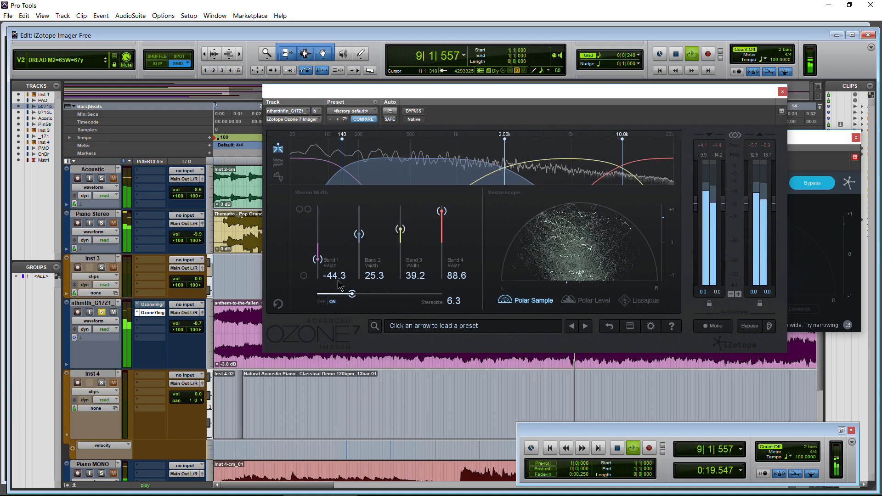
pyautogui.press('space')
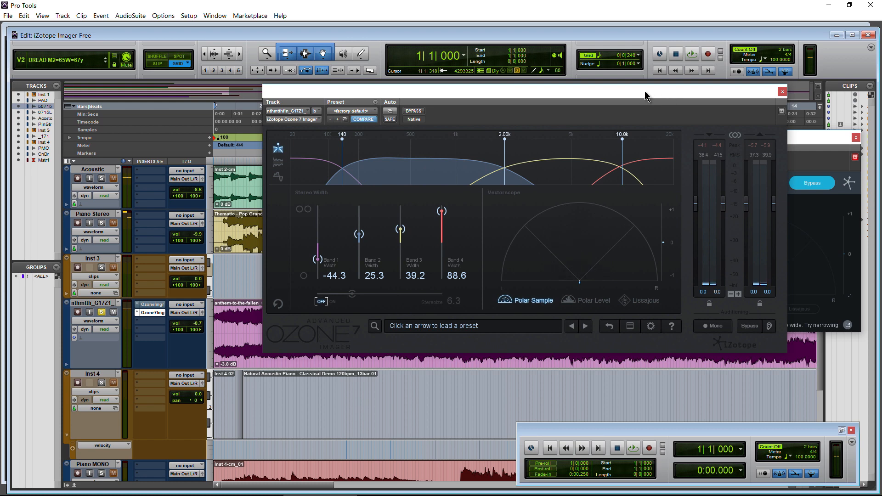
# Close the Ozone 7 Imager window and reposition the single-band Ozone Imager window
pyautogui.moveTo(644, 91); pyautogui.dragTo(547, 92)
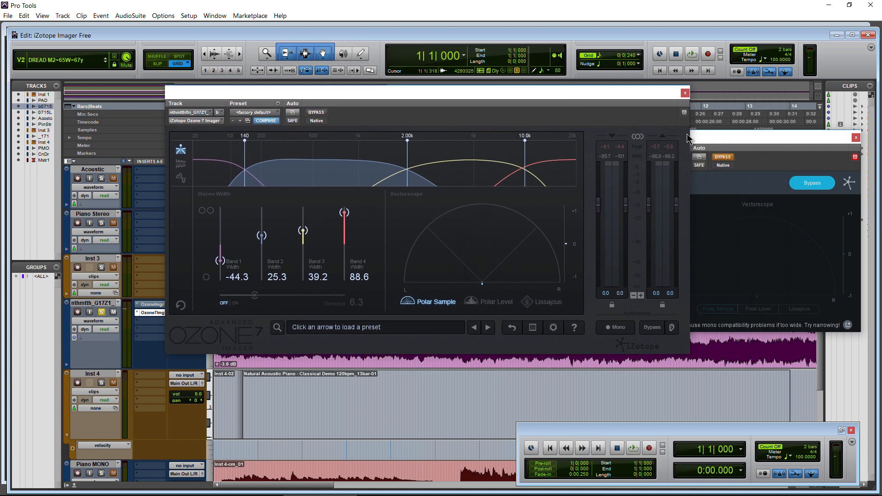
pyautogui.moveTo(688, 137); pyautogui.dragTo(636, 130)
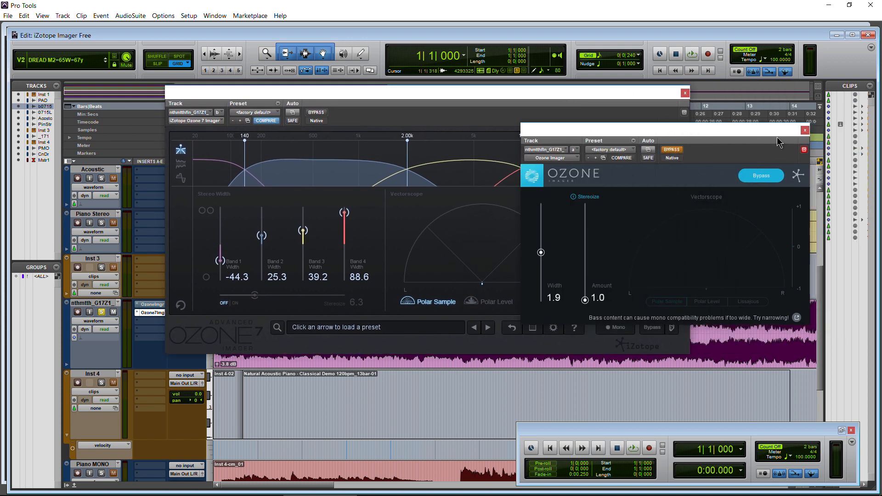
pyautogui.moveTo(756, 137); pyautogui.dragTo(772, 141)
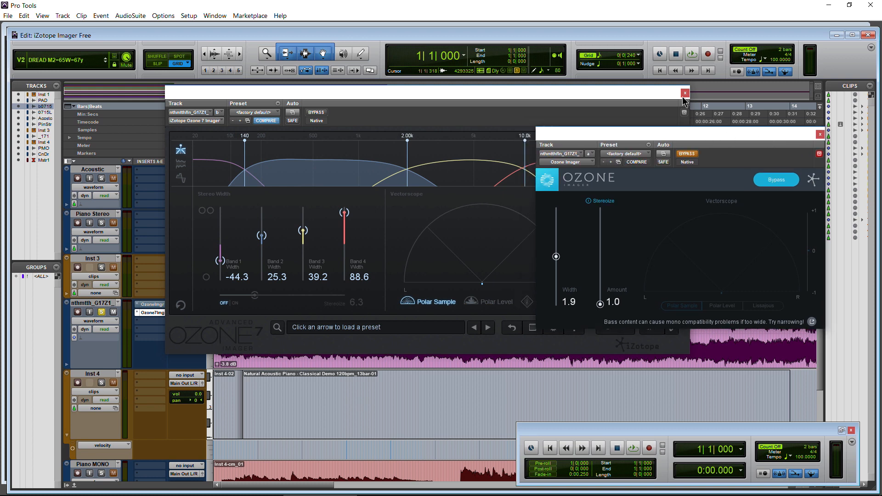
pyautogui.click(684, 93)
pyautogui.moveTo(553, 118); pyautogui.dragTo(538, 118)
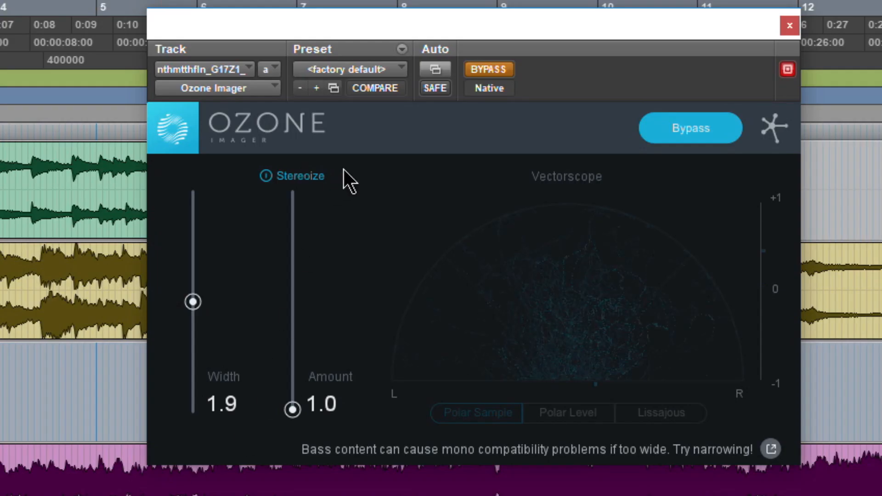
# Take the anthem track's Ozone Imager out of bypass during playback and reset its Width to 0.0
pyautogui.click(493, 70)
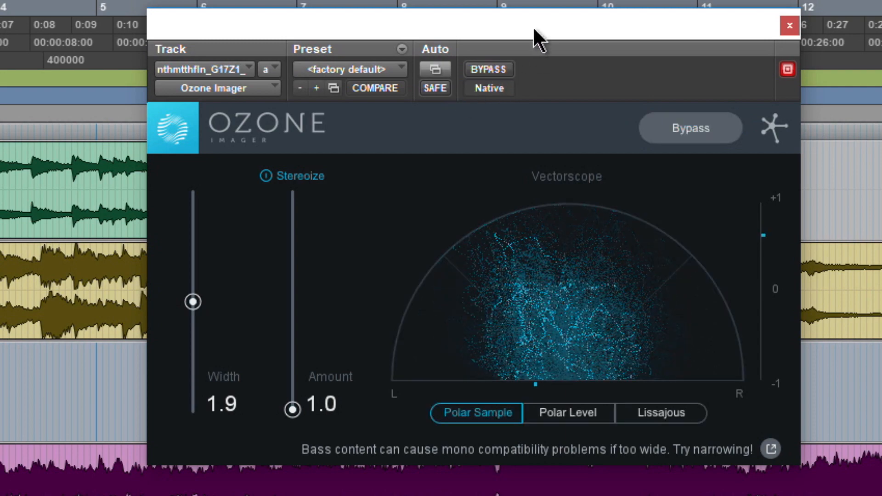
pyautogui.moveTo(532, 26); pyautogui.dragTo(566, 32)
pyautogui.doubleClick(227, 310)
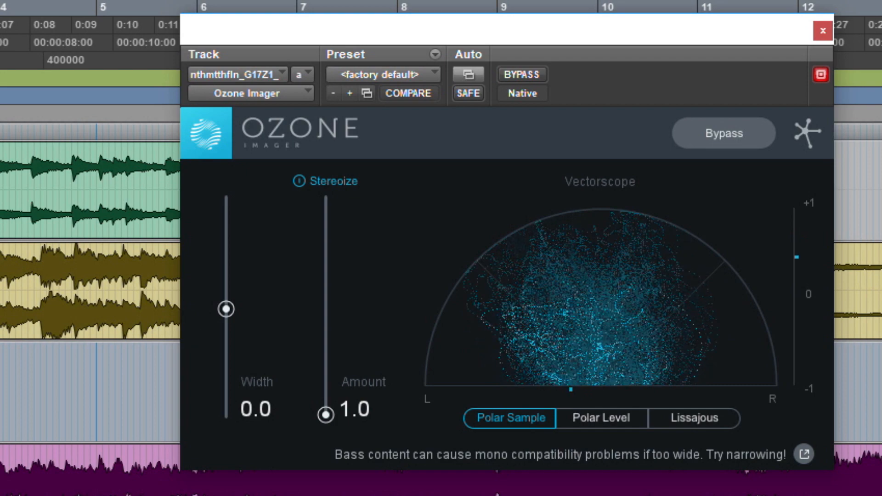
# Widen the anthem track's image to 58.5 and up to 100.0, switching the vectorscope to Polar Level
pyautogui.moveTo(227, 310); pyautogui.dragTo(232, 245)
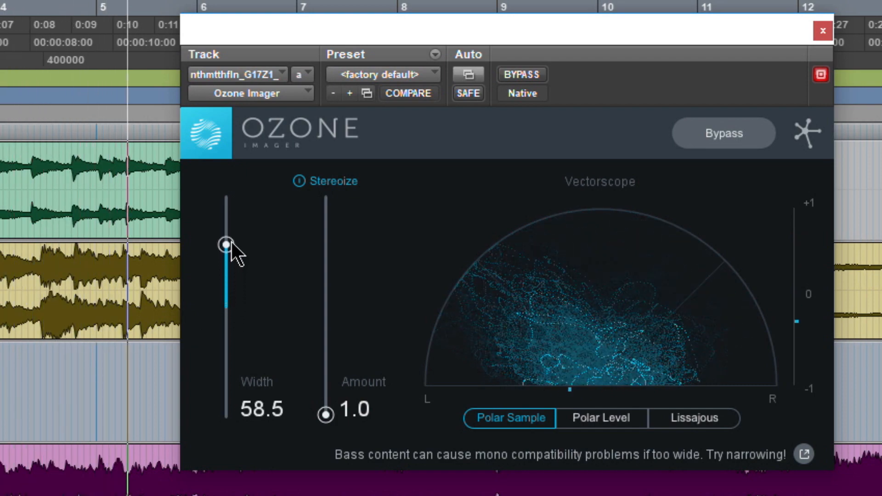
pyautogui.click(597, 417)
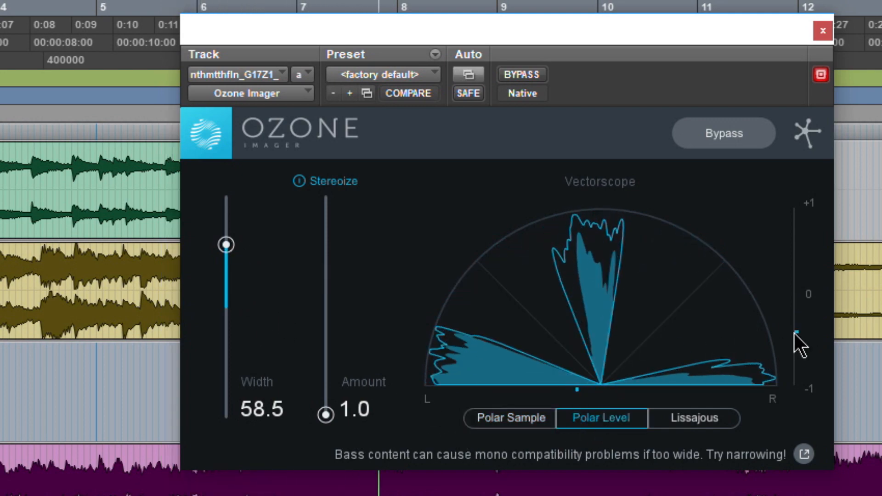
pyautogui.moveTo(226, 241); pyautogui.dragTo(242, 180)
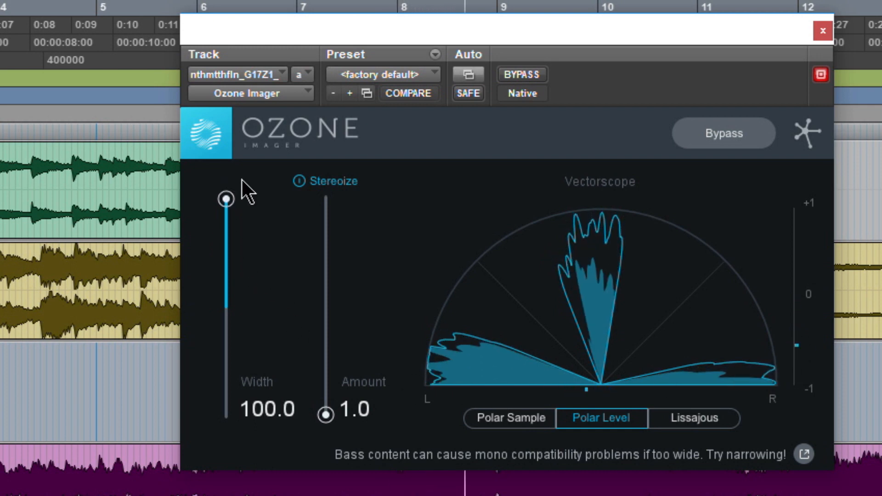
# Raise the Stereoize Amount through 12.4 to 16.8 and compare the result with the Imager bypassed
pyautogui.moveTo(327, 414); pyautogui.dragTo(332, 285)
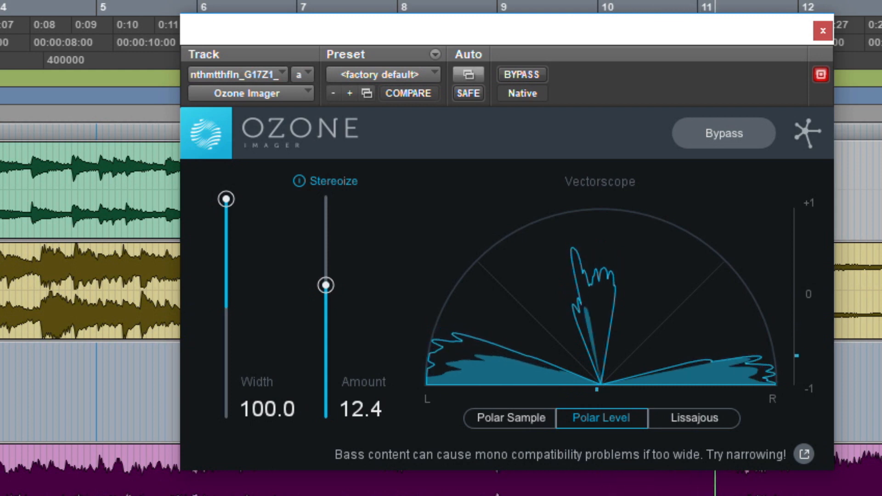
pyautogui.moveTo(326, 288); pyautogui.dragTo(331, 238)
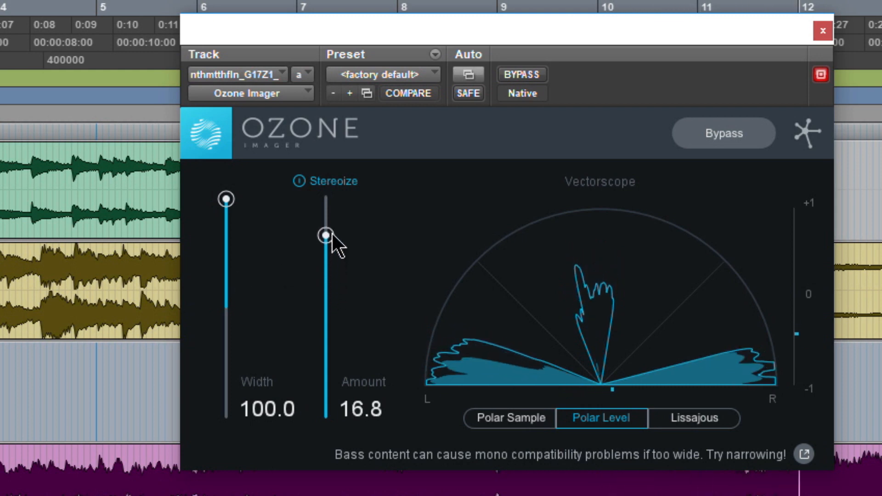
pyautogui.click(719, 136)
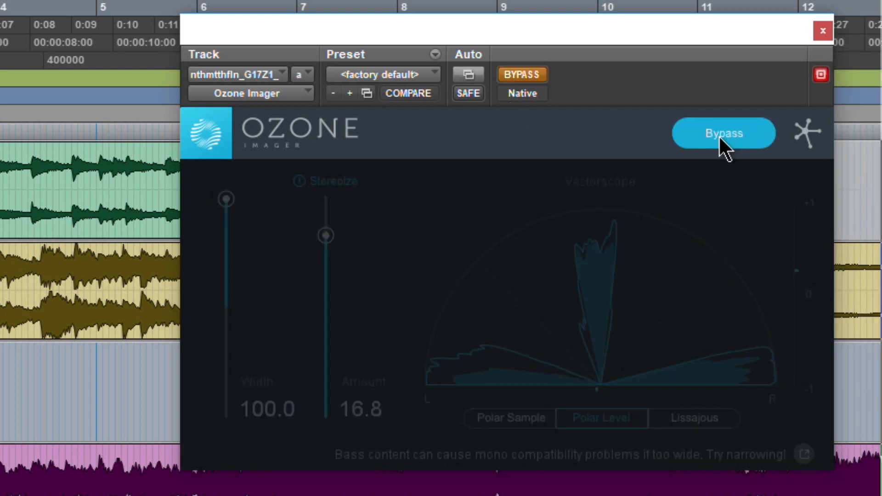
pyautogui.click(719, 136)
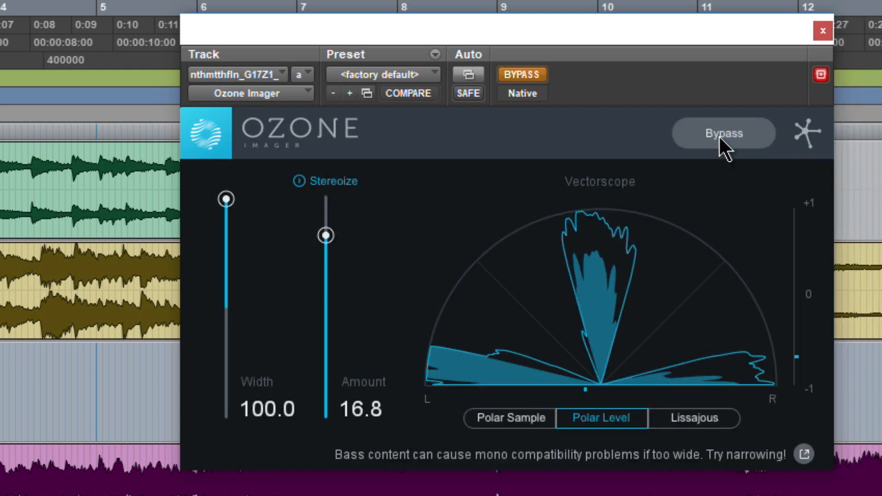
# With Stereoize turned off, narrow Width to -100.0, raise it to 43.4, and show the vectorscope as Polar Sample
pyautogui.moveTo(228, 202); pyautogui.dragTo(227, 420)
pyautogui.click(302, 184)
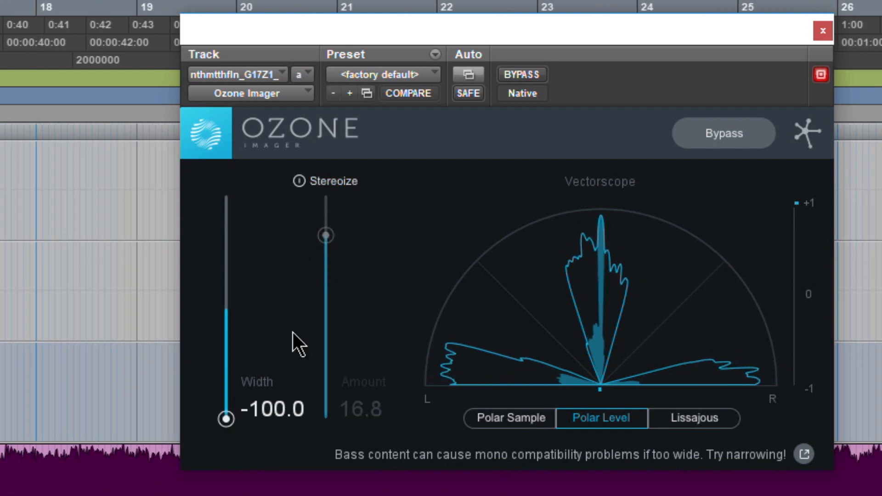
pyautogui.moveTo(227, 420); pyautogui.dragTo(231, 262)
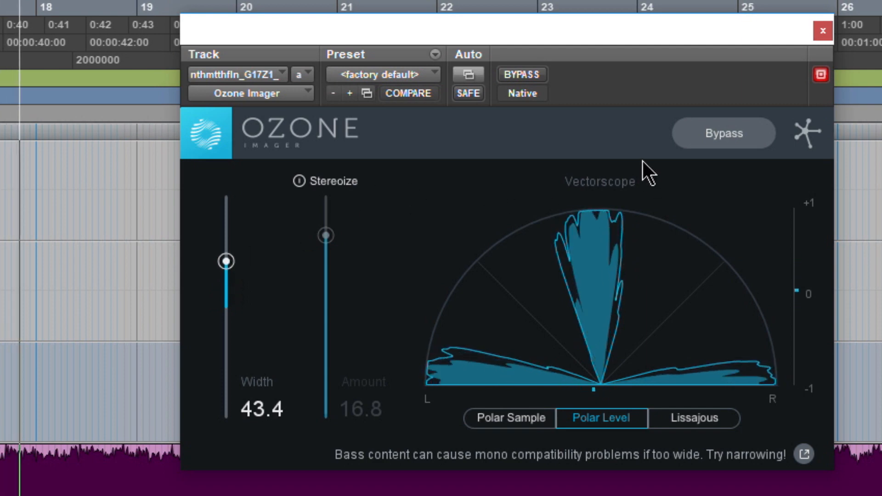
pyautogui.click(482, 423)
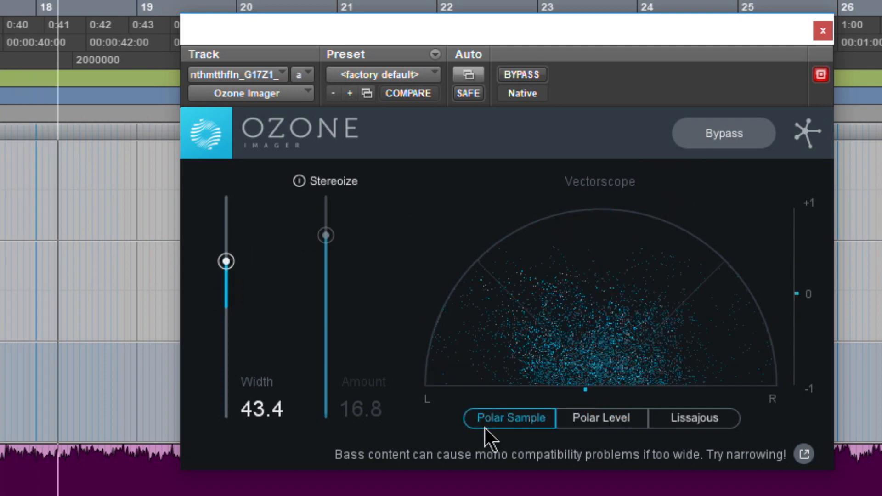
# Compare the anthem track's widened image with the Imager bypassed, then narrow Width to -67.9 and repeat the comparison
pyautogui.click(707, 133)
pyautogui.click(708, 136)
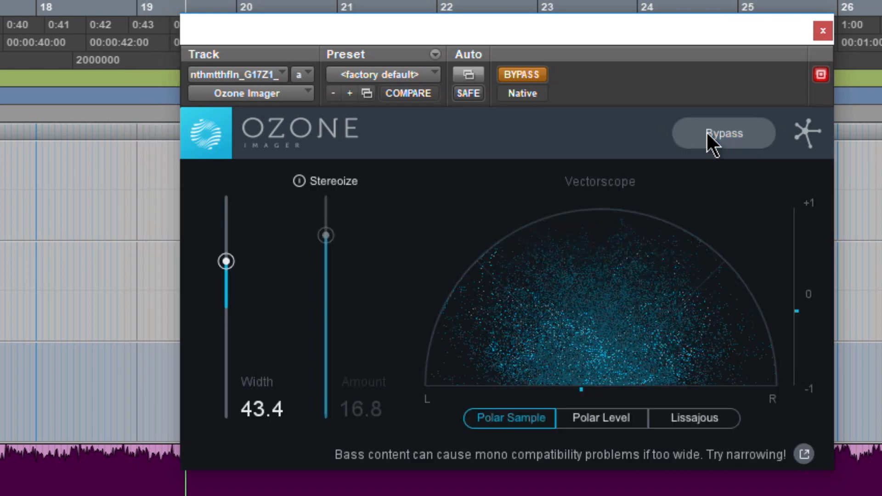
pyautogui.moveTo(227, 263); pyautogui.dragTo(226, 384)
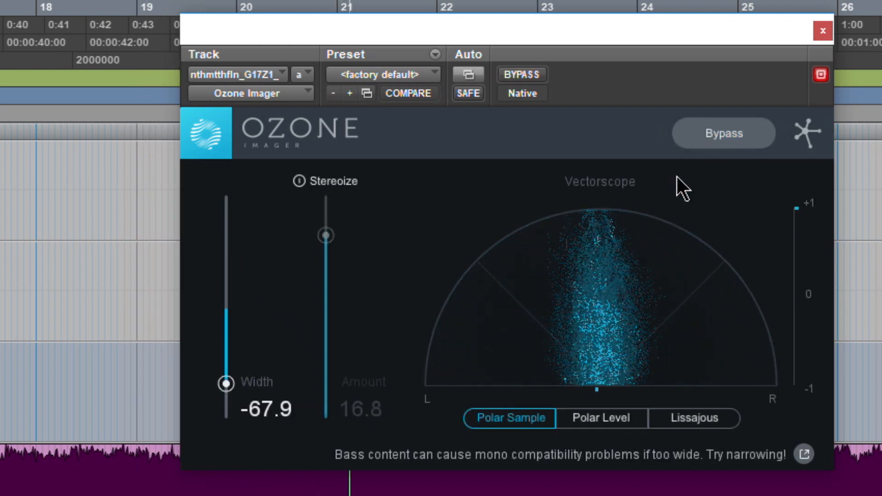
pyautogui.click(717, 142)
pyautogui.click(716, 141)
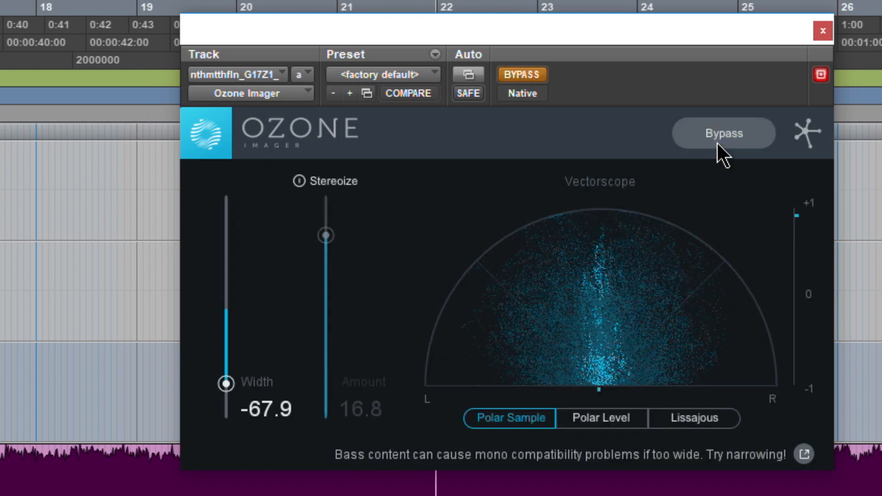
pyautogui.press('space')
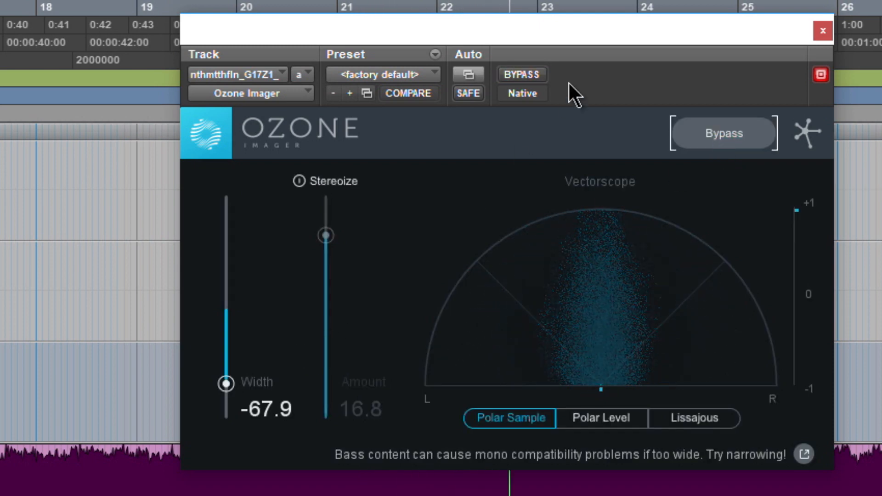
# Replay the anthem track from an earlier point, widen its image to 38.7, and compare it with the Imager bypassed
pyautogui.click(337, 1)
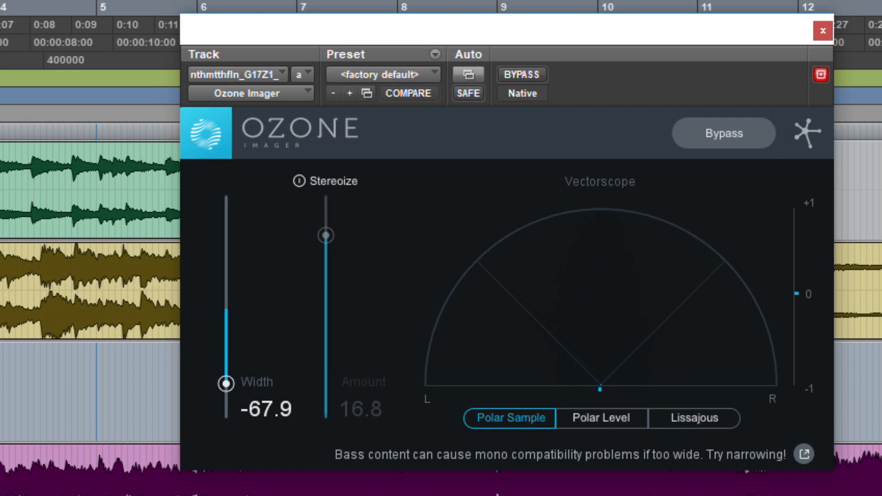
pyautogui.press('space')
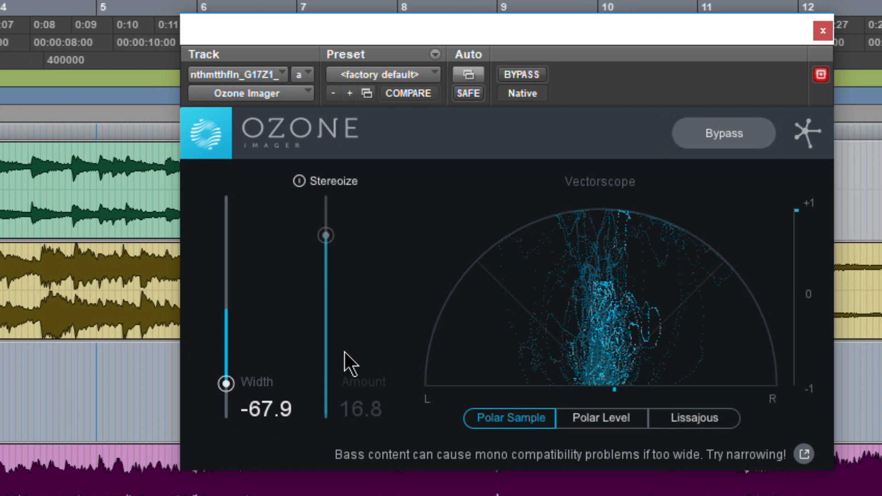
pyautogui.moveTo(226, 383); pyautogui.dragTo(230, 247)
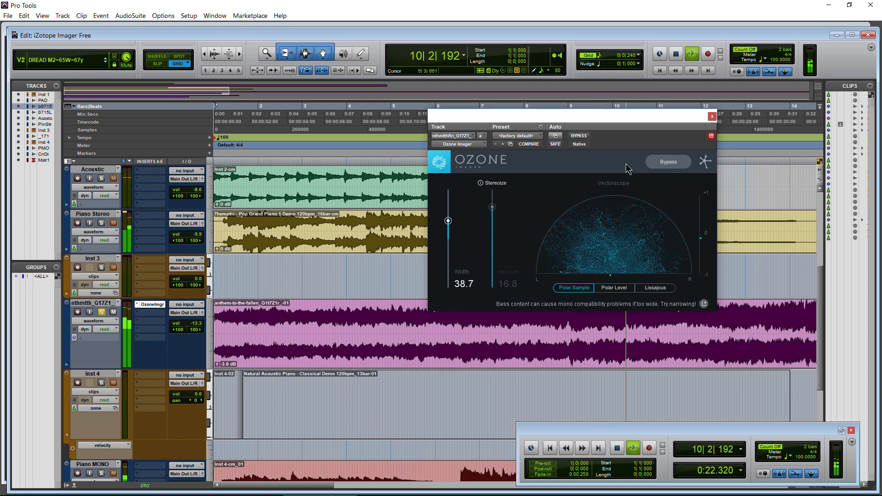
pyautogui.click(677, 162)
pyautogui.moveTo(627, 114); pyautogui.dragTo(530, 119)
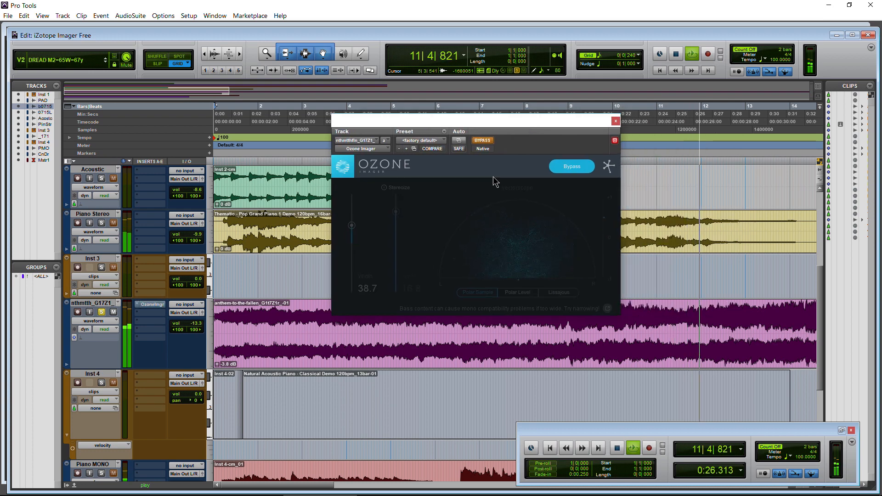
pyautogui.click(570, 168)
# Raise the anthem track's Width to 41.5 for repeated bypass comparisons, narrow it to -45.3, and stop playback
pyautogui.moveTo(352, 225)
pyautogui.mouseDown()
pyautogui.moveTo(352, 232)
pyautogui.moveTo(352, 224)
pyautogui.mouseUp()
pyautogui.click(565, 171)
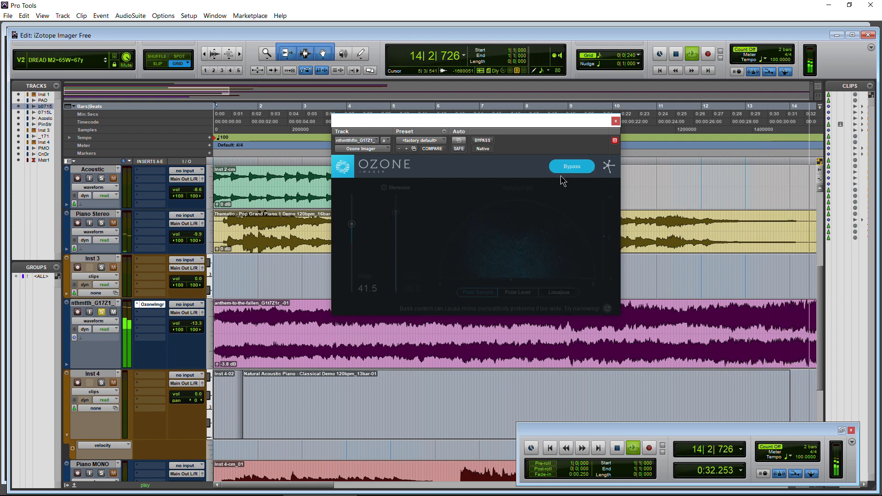
pyautogui.click(567, 169)
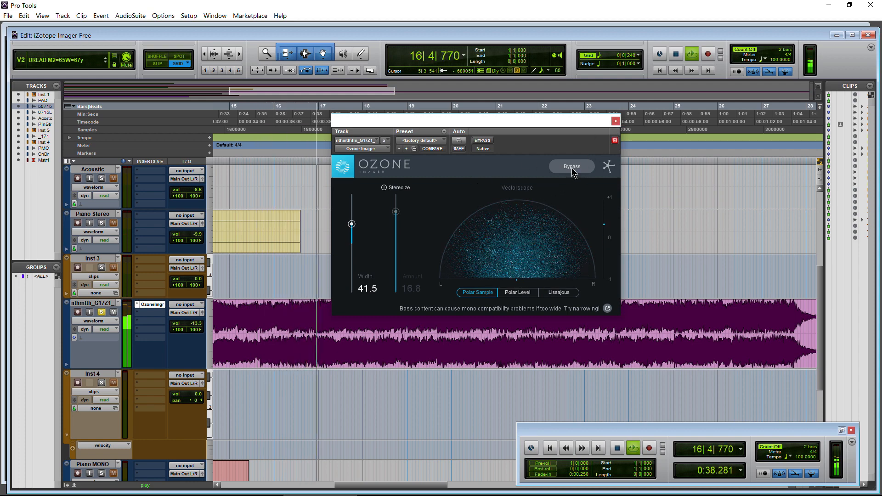
pyautogui.click(571, 167)
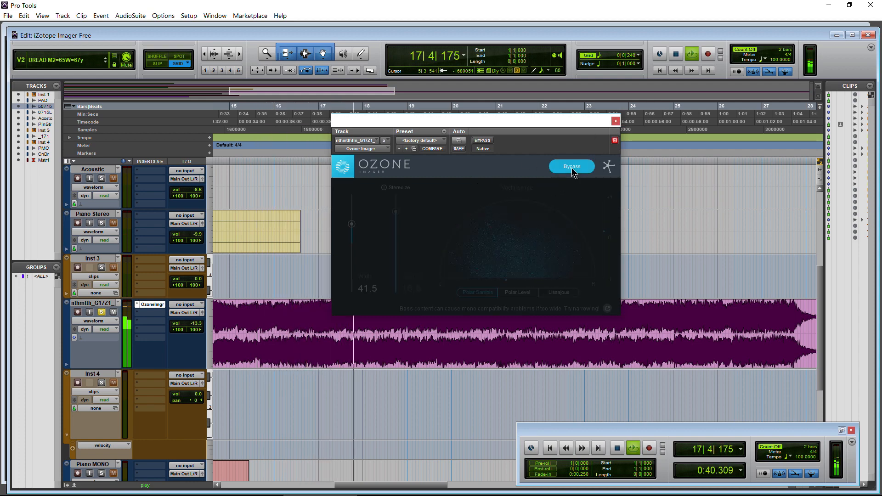
pyautogui.click(572, 168)
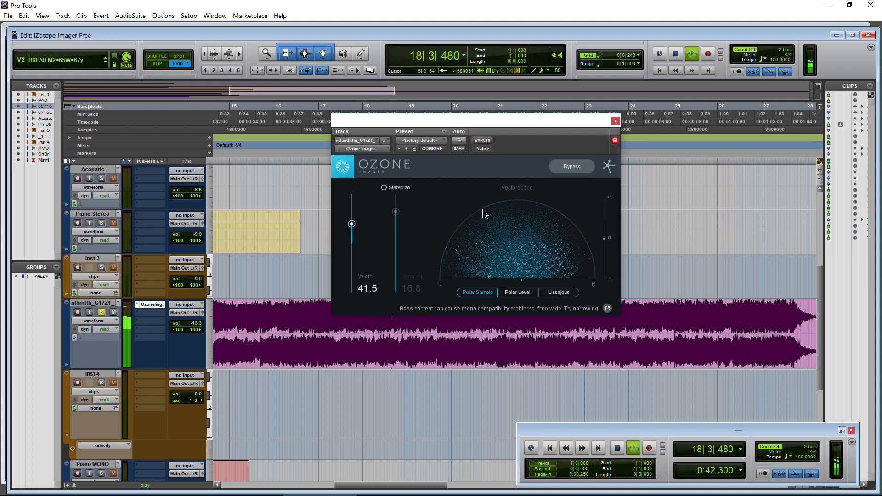
pyautogui.moveTo(351, 225); pyautogui.dragTo(352, 267)
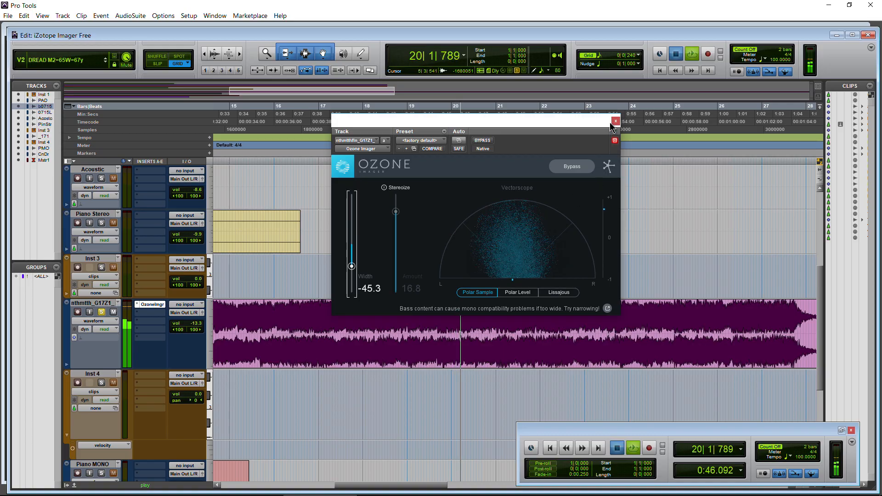
pyautogui.press('space')
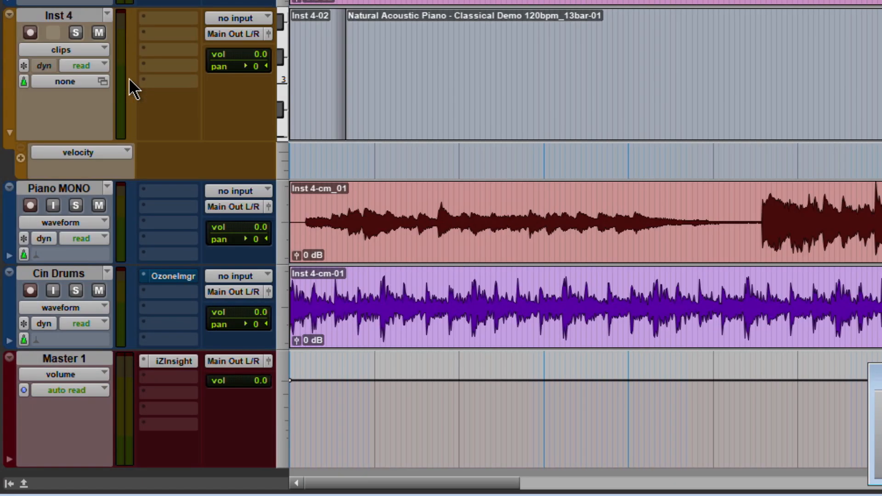
# Insert the iZotope Ozone Imager (mono/stereo) in the Piano MONO track's first insert slot and solo the track
pyautogui.scroll(-3, 140, 90)
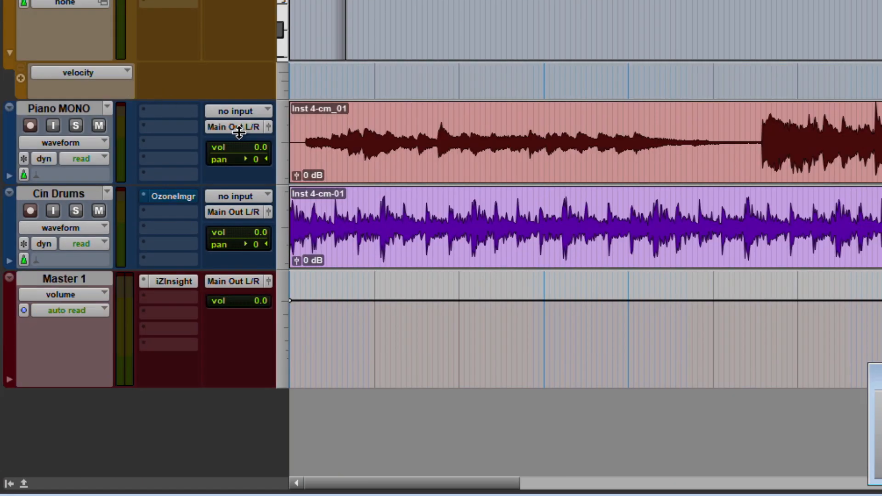
pyautogui.click(382, 176)
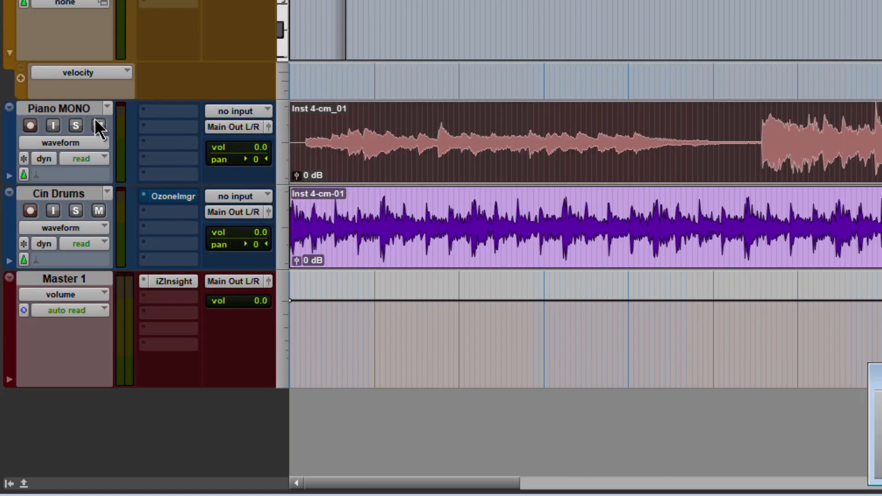
pyautogui.click(185, 113)
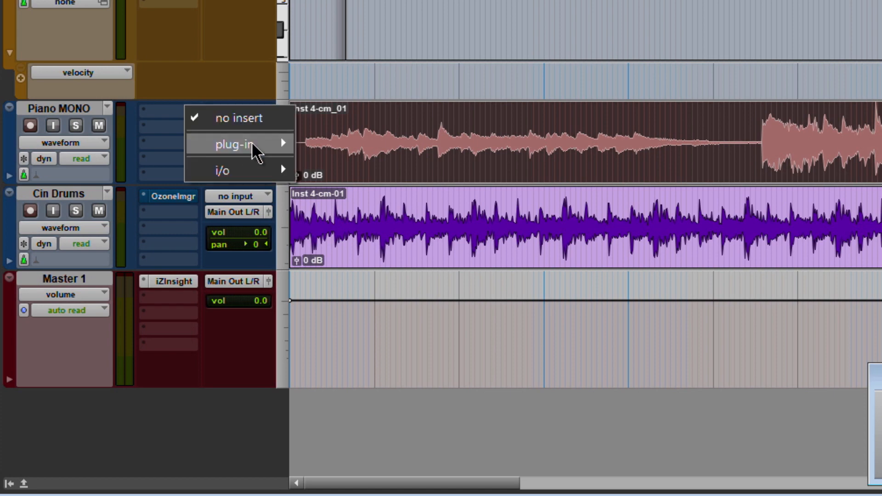
pyautogui.moveTo(254, 148)
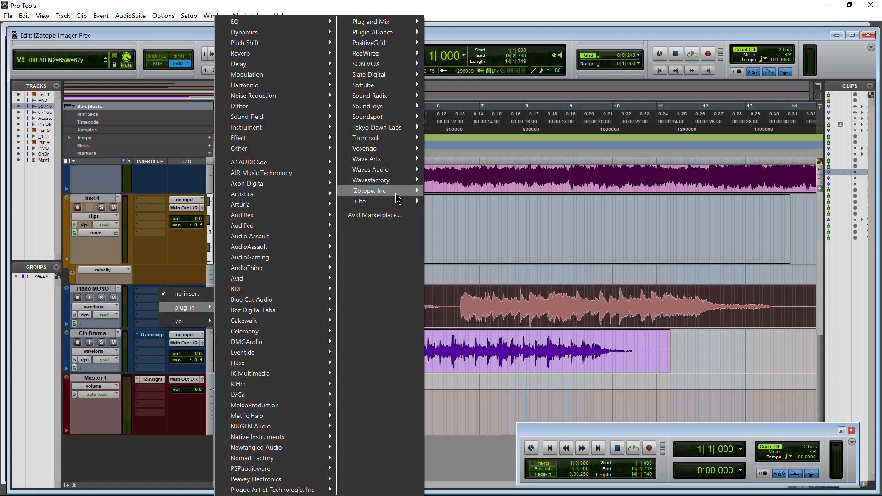
pyautogui.moveTo(376, 190)
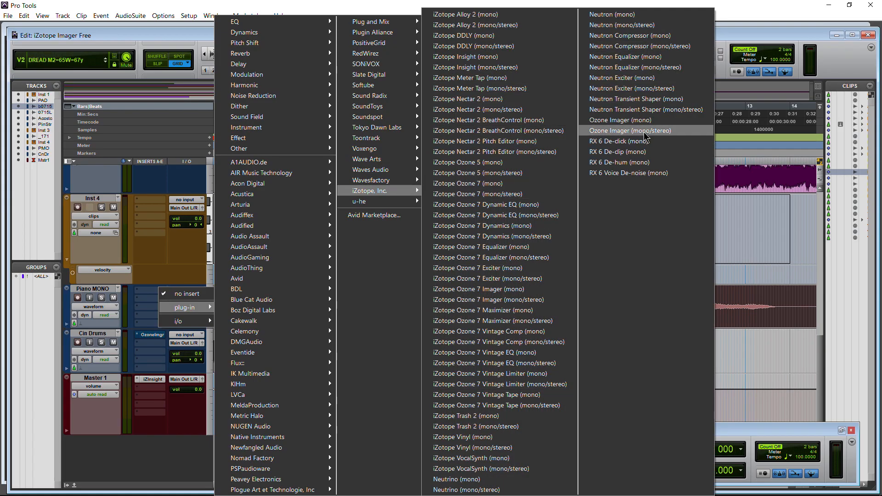
pyautogui.click(629, 131)
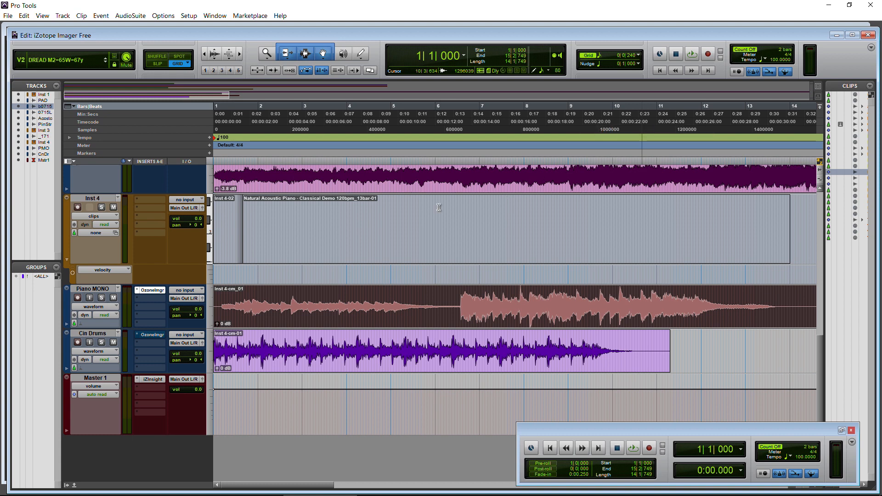
pyautogui.moveTo(457, 124); pyautogui.dragTo(497, 116)
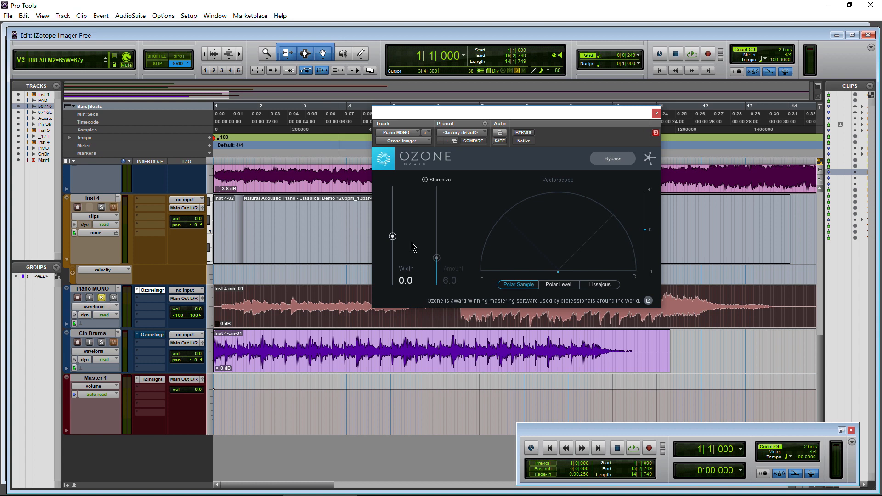
# During playback, lower the Piano MONO track's volume to -8.6 and raise the Imager's Width to 23.6 without Stereoize
pyautogui.press('space')
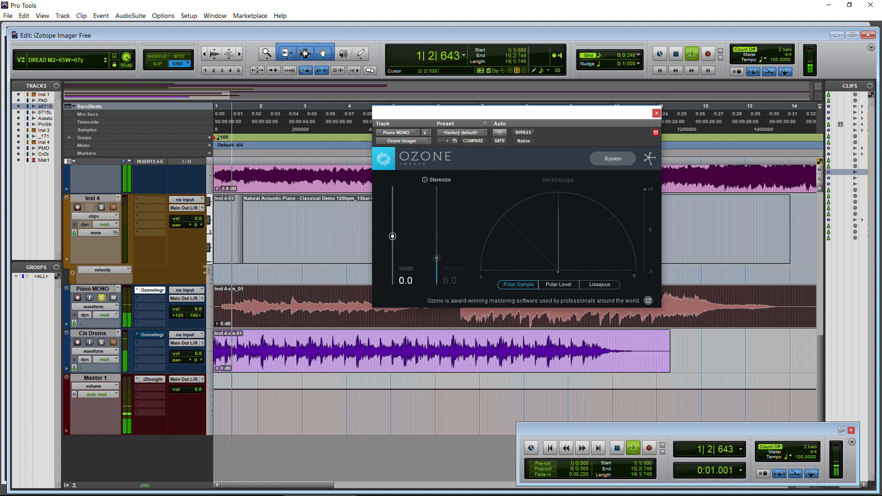
pyautogui.moveTo(196, 314); pyautogui.dragTo(195, 315)
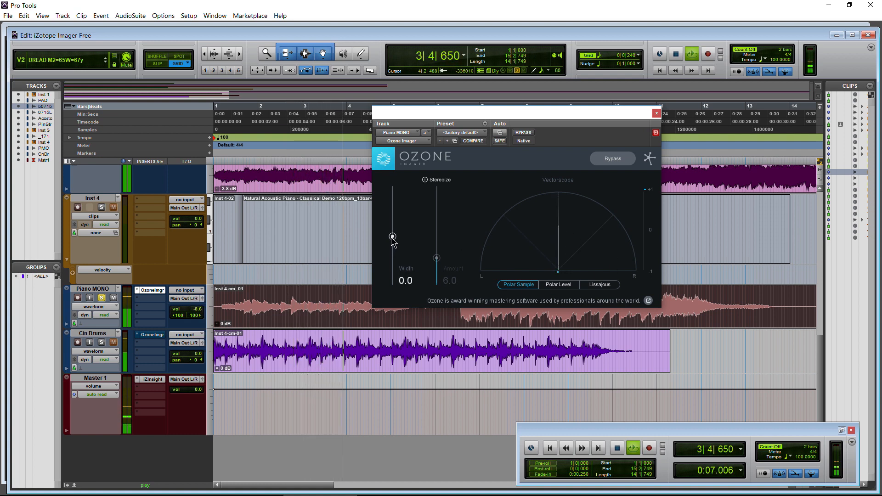
pyautogui.moveTo(392, 238)
pyautogui.mouseDown()
pyautogui.moveTo(392, 196)
pyautogui.moveTo(393, 272)
pyautogui.moveTo(393, 221)
pyautogui.moveTo(392, 243)
pyautogui.mouseUp()
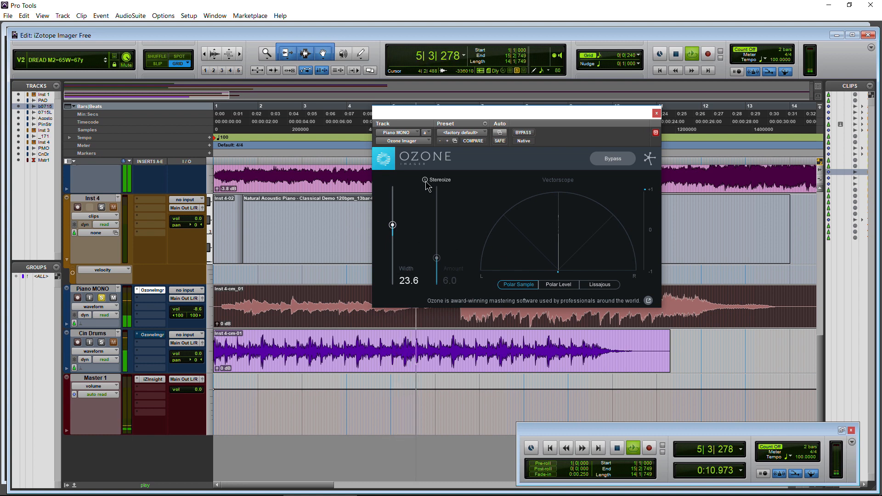
# Enable Stereoize on the mono piano, set Width to 51.9 and Amount to 10.7, and compare against bypass during playback
pyautogui.press('space')
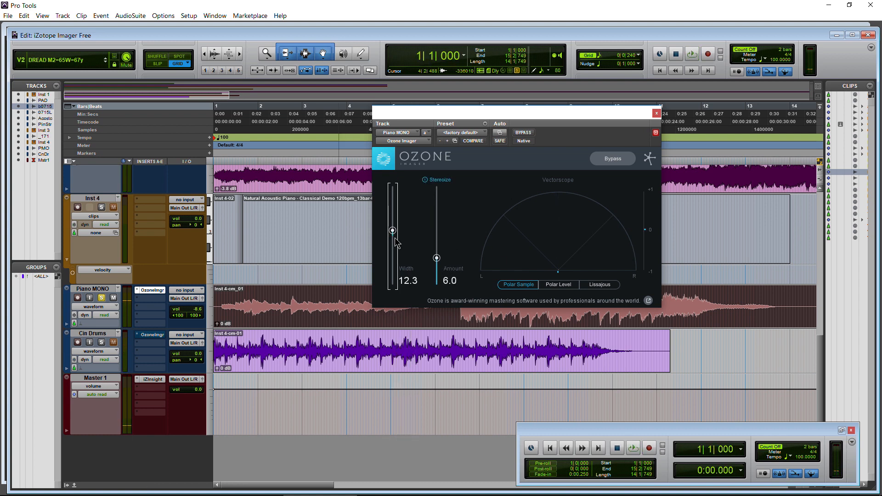
pyautogui.press('space')
pyautogui.moveTo(393, 230); pyautogui.dragTo(393, 229)
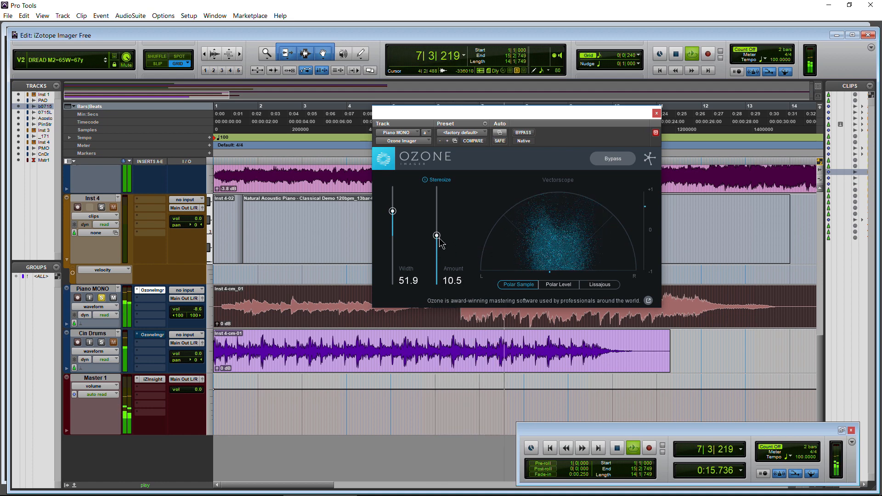
pyautogui.click(606, 168)
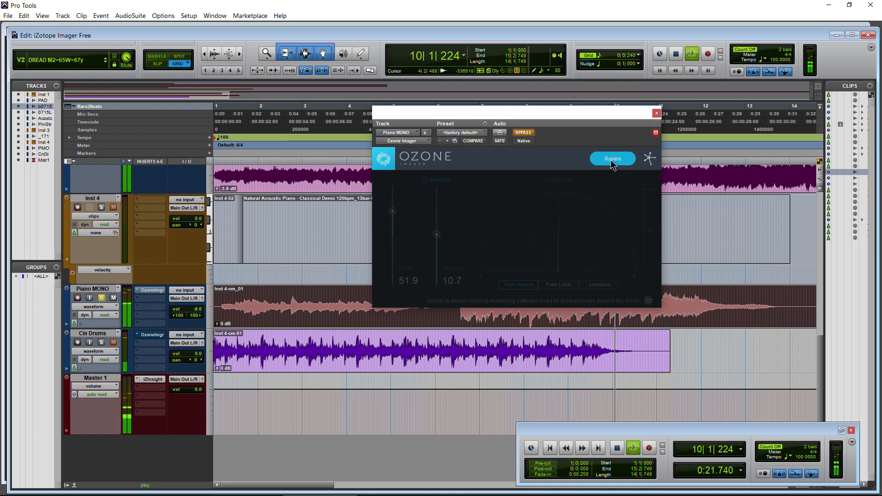
pyautogui.click(611, 160)
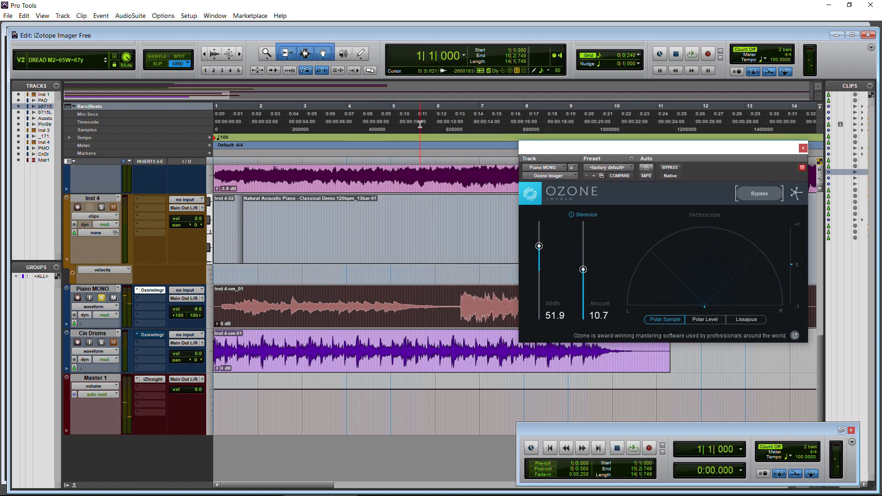
# Audition the mono piano from 5|3|720 with the Imager bypassed, and replay the same passage with it active
pyautogui.click(420, 123)
pyautogui.click(760, 194)
pyautogui.moveTo(698, 148); pyautogui.dragTo(640, 101)
pyautogui.press('space')
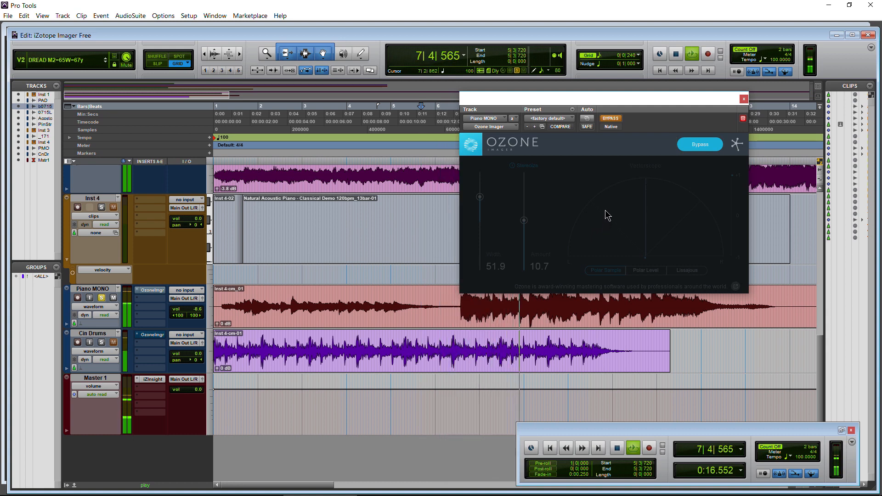
pyautogui.press('space')
pyautogui.click(612, 120)
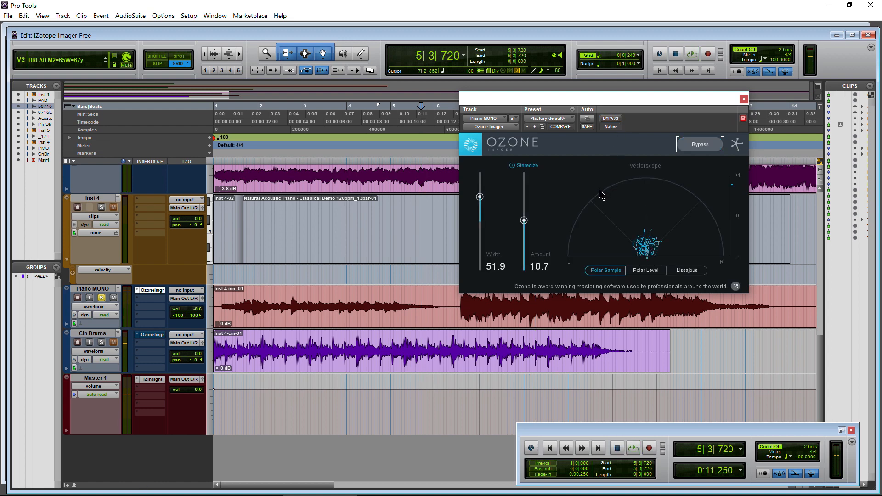
pyautogui.press('space')
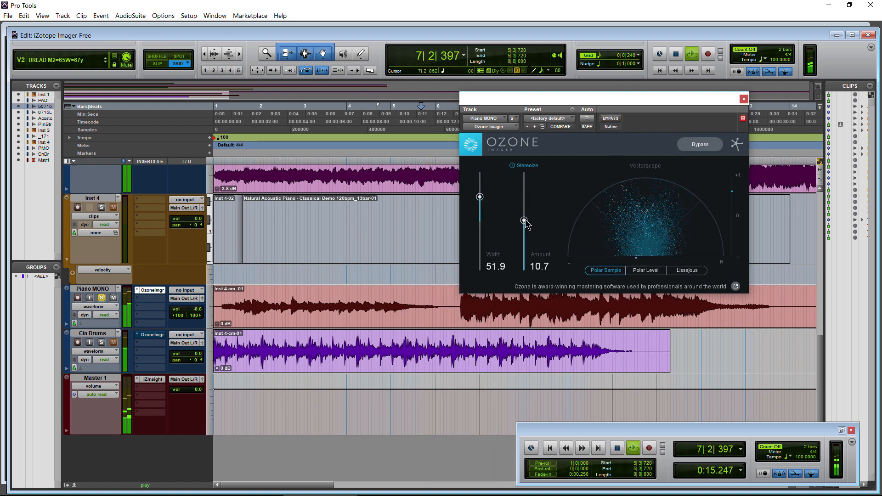
# Raise the piano's Stereoize Amount to 11.2, push Width to 91.5 and settle it at 71.7, and return playback to the start
pyautogui.moveTo(525, 222); pyautogui.dragTo(524, 218)
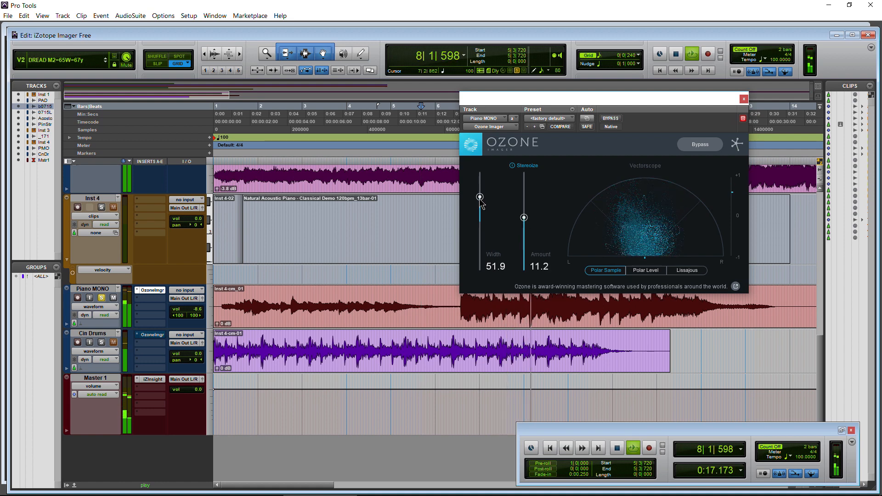
pyautogui.moveTo(480, 197)
pyautogui.mouseDown()
pyautogui.moveTo(479, 264)
pyautogui.moveTo(481, 180)
pyautogui.mouseUp()
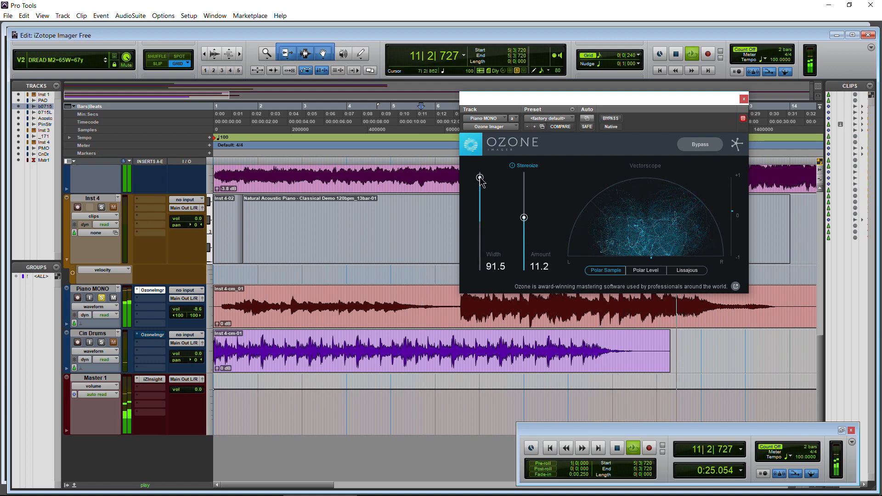
pyautogui.moveTo(481, 180); pyautogui.dragTo(482, 192)
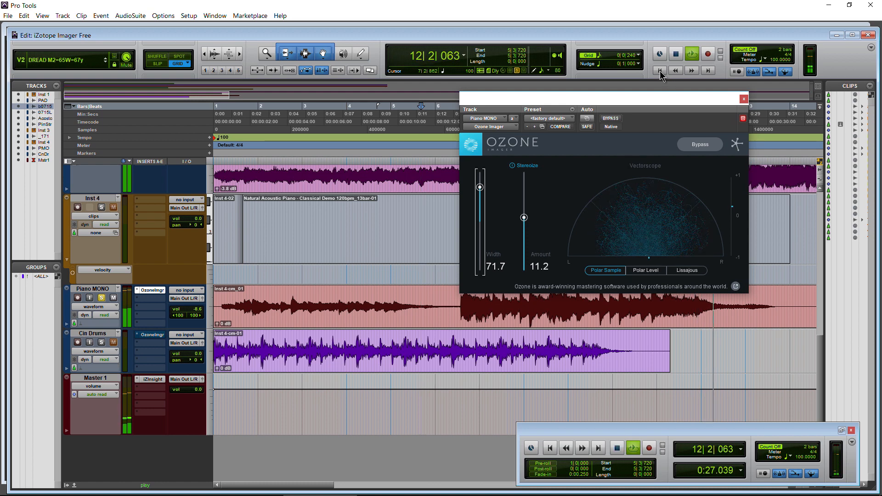
pyautogui.press('space')
pyautogui.press('Return')
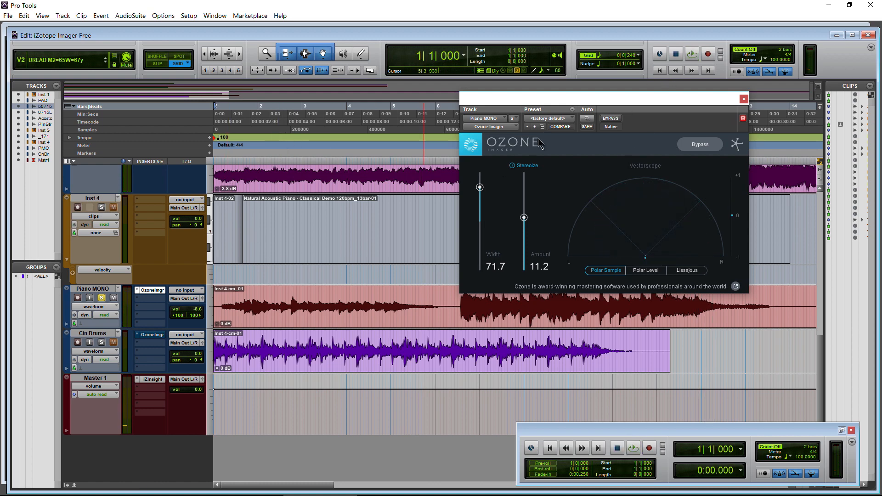
# Replay the start of the mono piano with the Imager active, then close the Imager and remove it from the Piano MONO track
pyautogui.press('space')
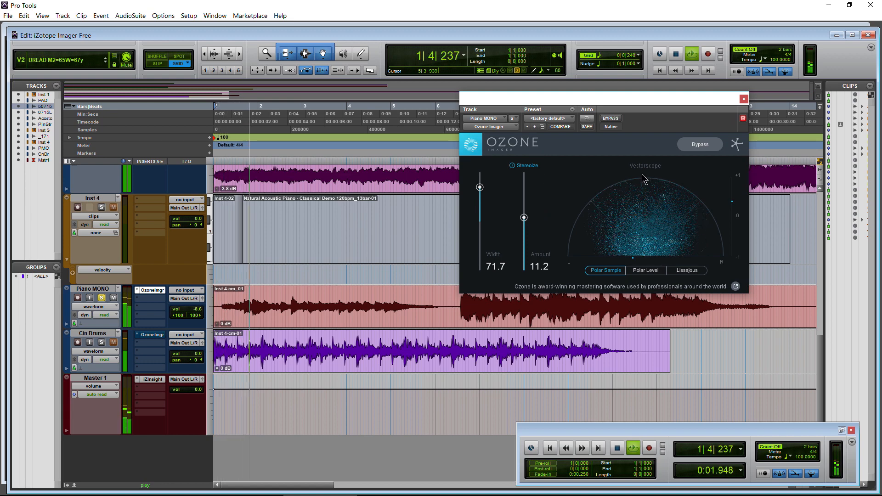
pyautogui.press('space')
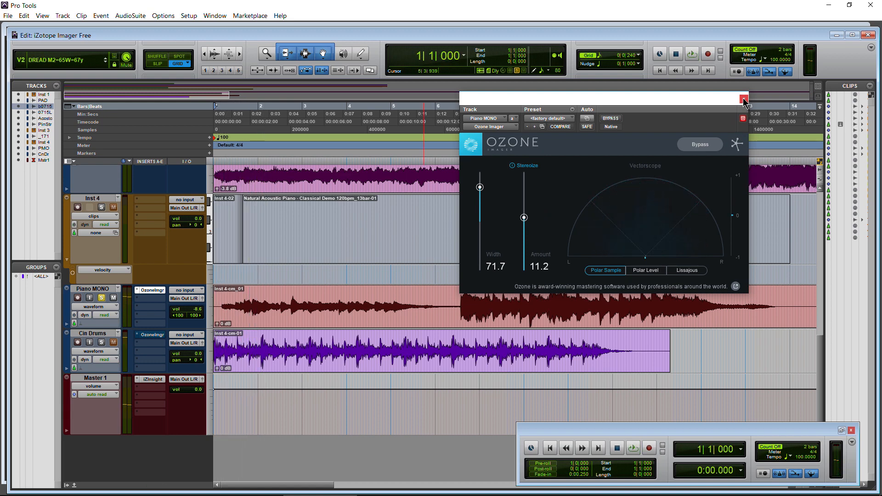
pyautogui.click(744, 99)
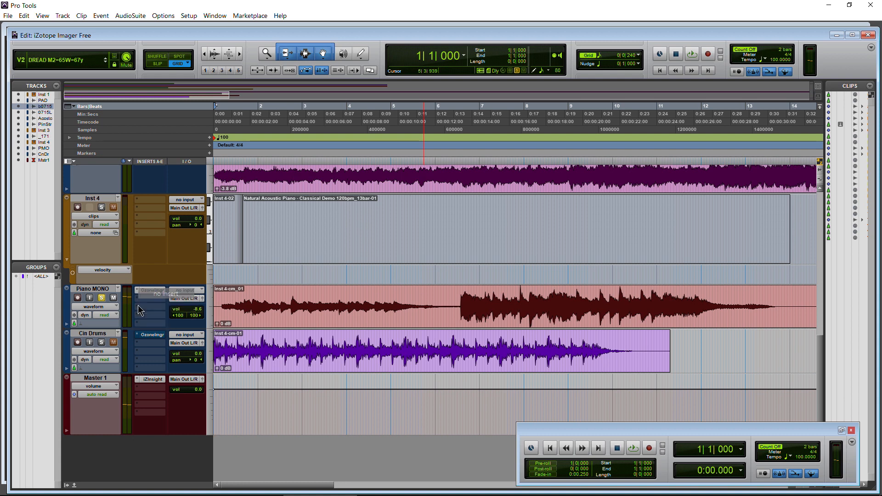
# Open the Imager on the soloed Cin Drums track, reset Width to 0.0, and turn Stereoize off with Amount at 6.0
pyautogui.click(151, 334)
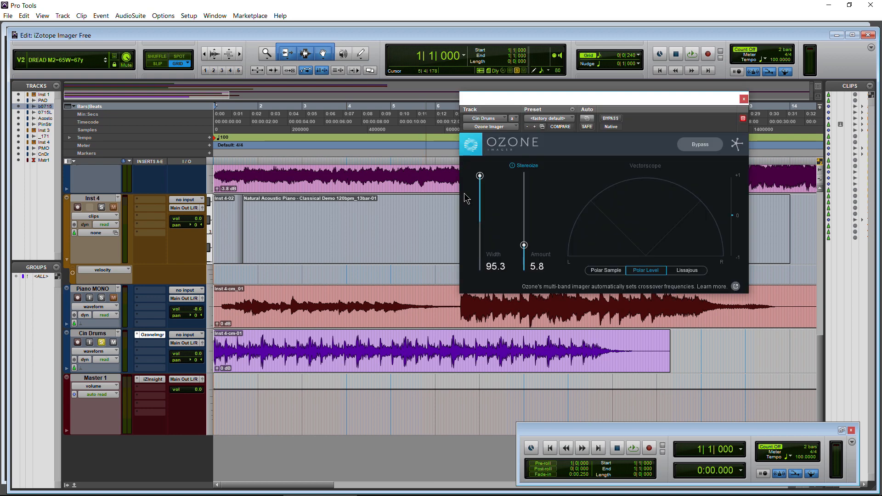
pyautogui.moveTo(555, 102); pyautogui.dragTo(519, 97)
pyautogui.moveTo(444, 171); pyautogui.dragTo(445, 169)
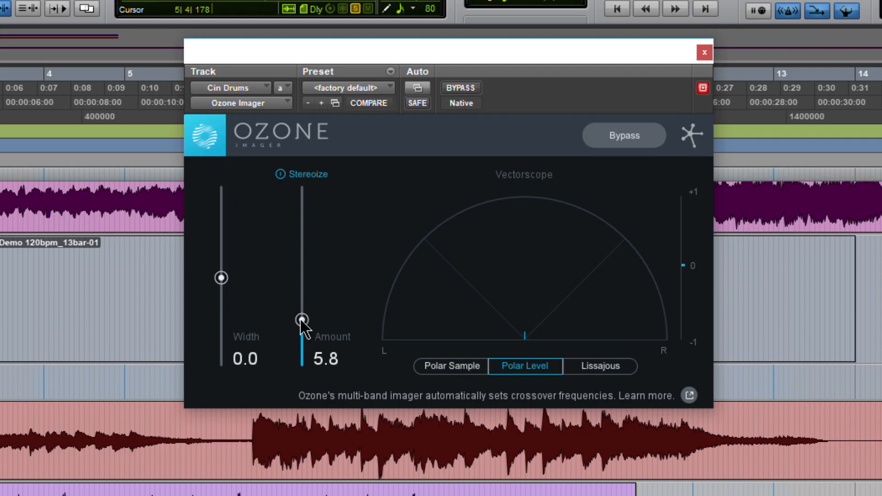
pyautogui.moveTo(539, 62); pyautogui.dragTo(544, 83)
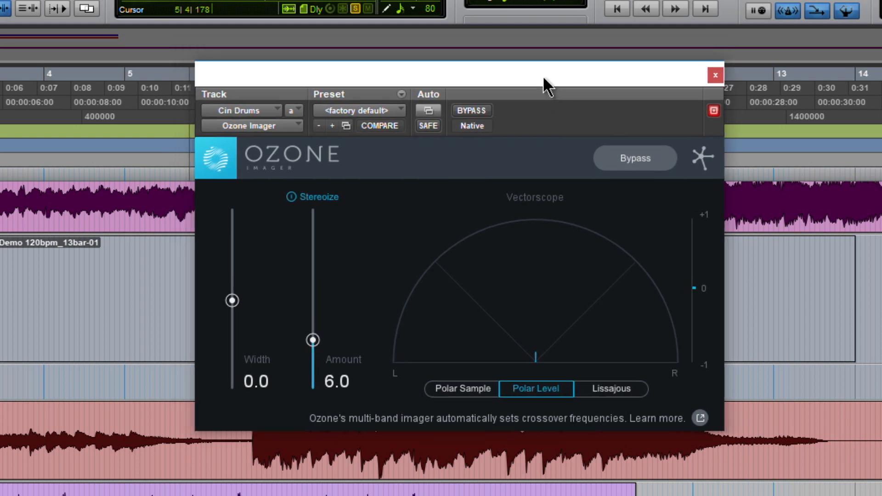
pyautogui.click(298, 196)
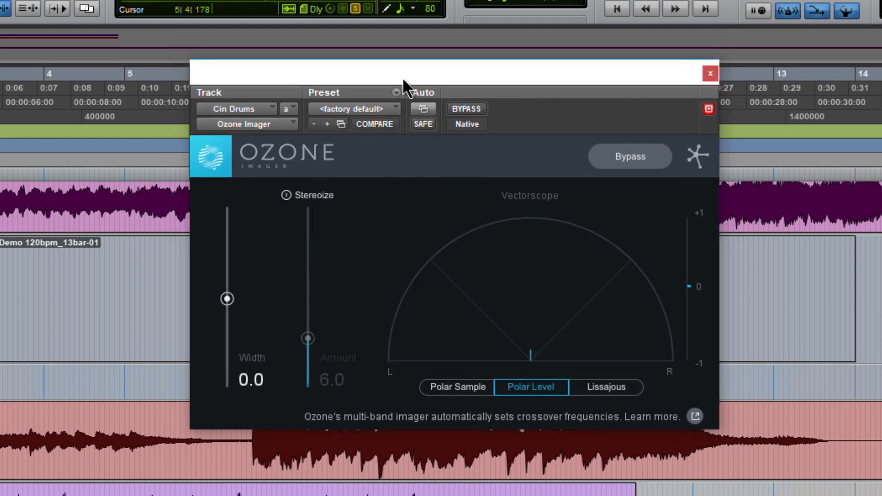
pyautogui.moveTo(399, 74); pyautogui.dragTo(389, 70)
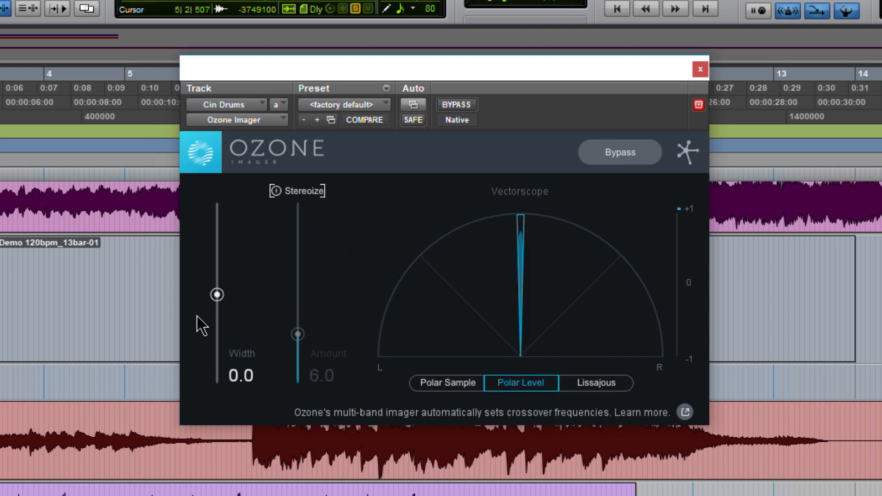
# Try the mono Imager on the drums in Polar Sample view with Width 33.0, a bypass comparison, and Stereoize at Amount 8.4
pyautogui.click(420, 388)
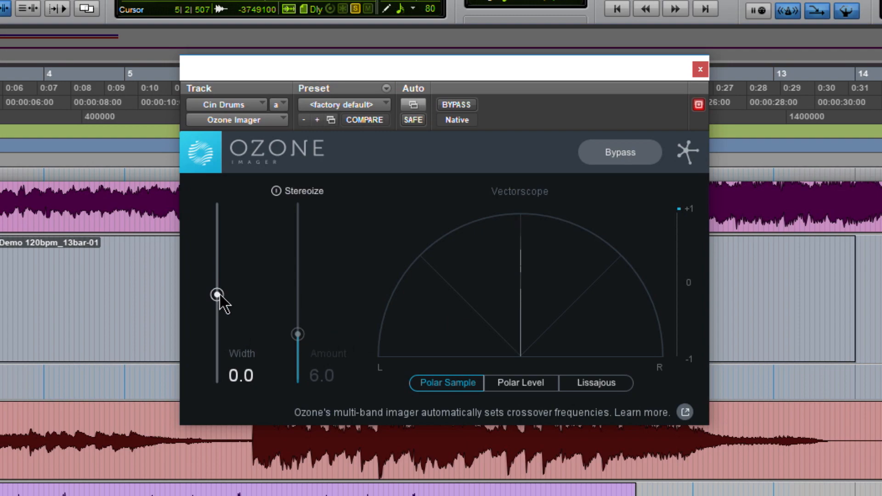
pyautogui.moveTo(217, 295); pyautogui.dragTo(217, 265)
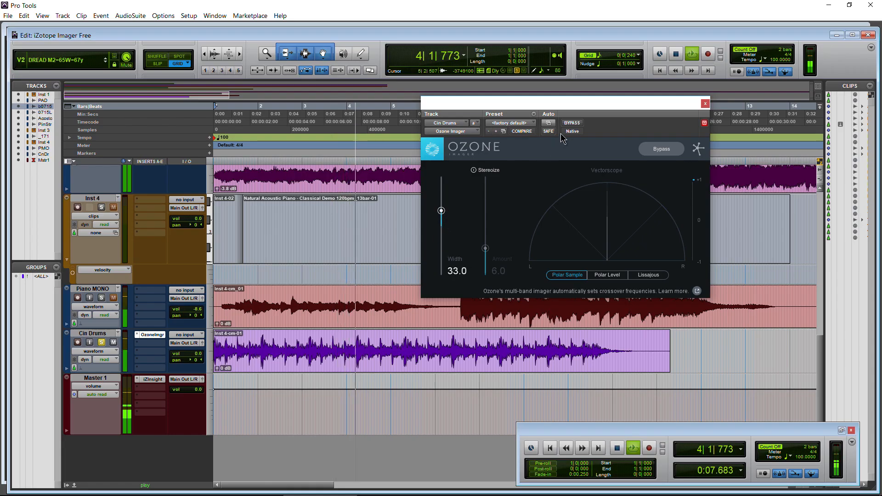
pyautogui.click(572, 122)
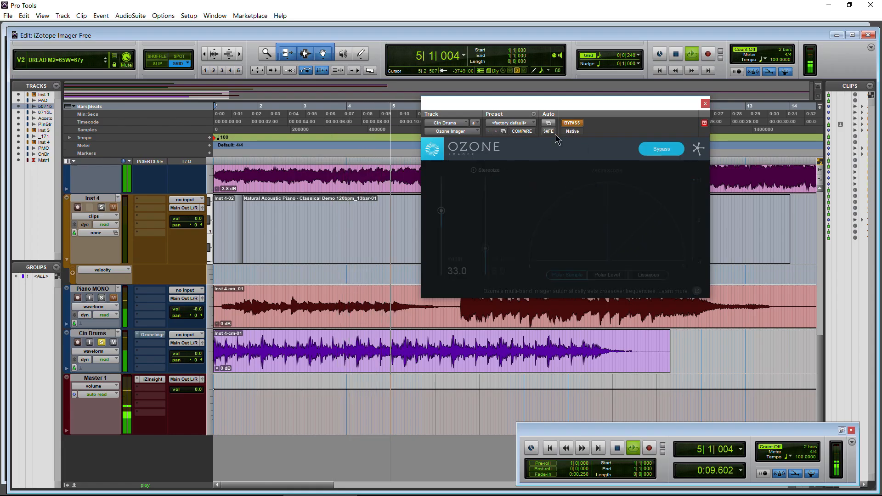
pyautogui.click(572, 122)
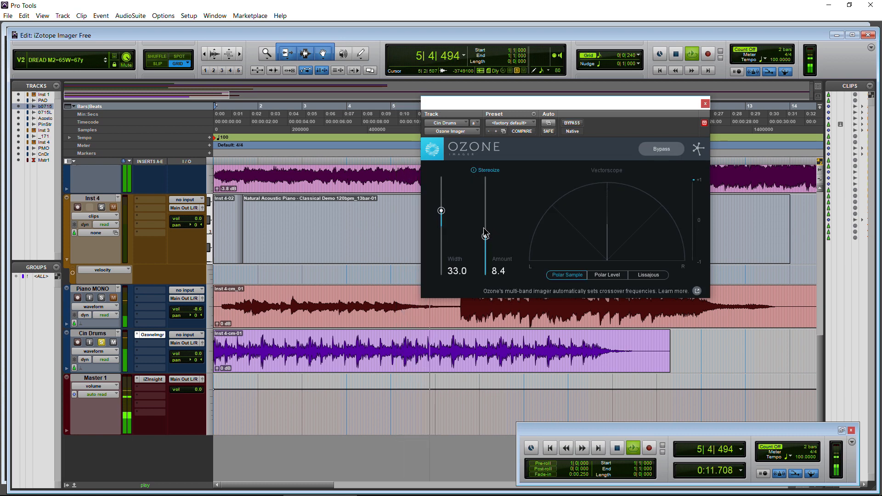
pyautogui.press('space')
# Replace the Imager on Cin Drums with the Ozone Imager (mono/stereo) version and start playback
pyautogui.click(151, 334)
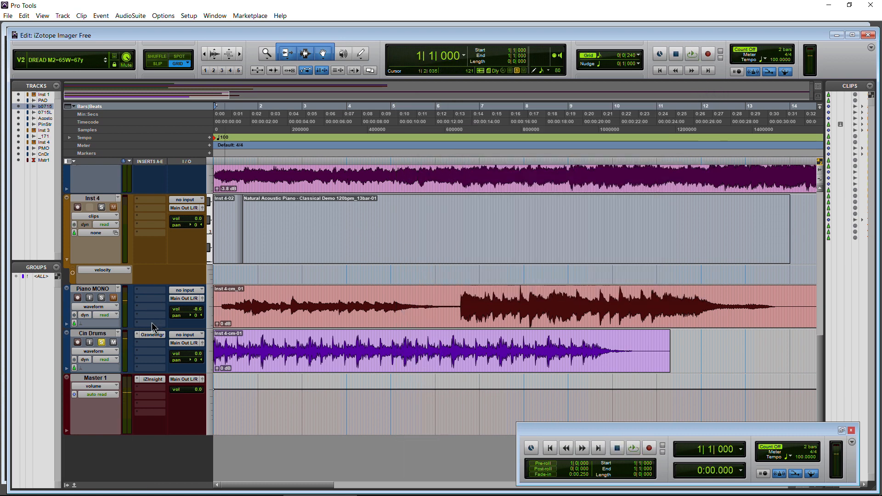
pyautogui.moveTo(159, 357)
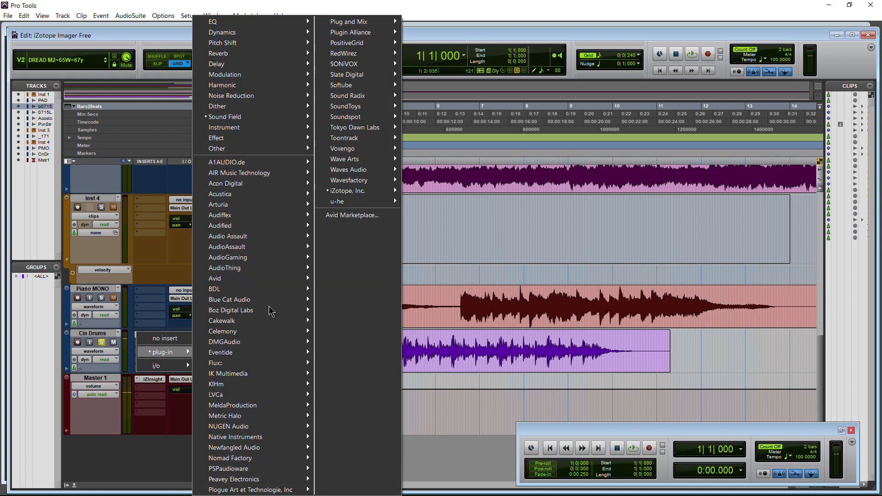
pyautogui.moveTo(393, 192)
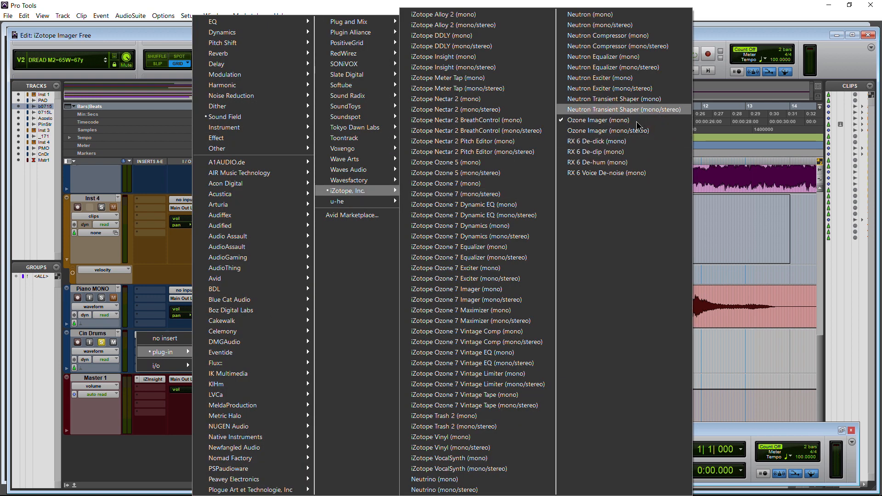
pyautogui.click(610, 130)
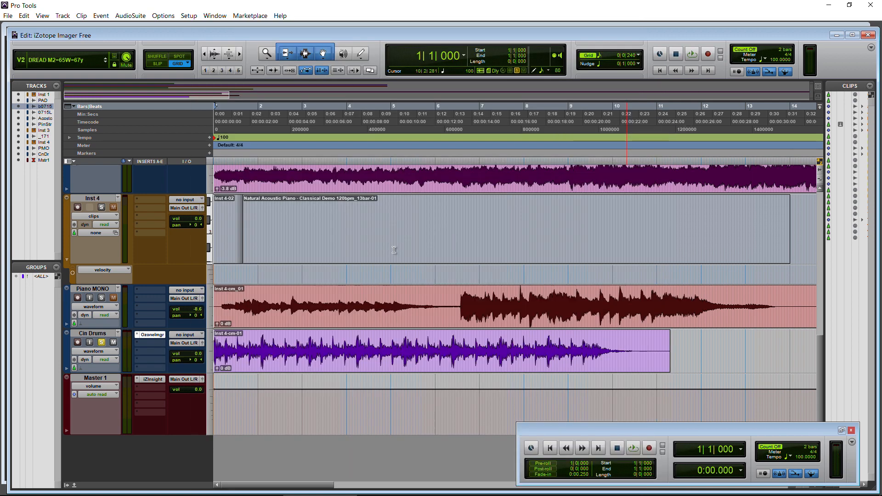
pyautogui.moveTo(524, 106); pyautogui.dragTo(502, 110)
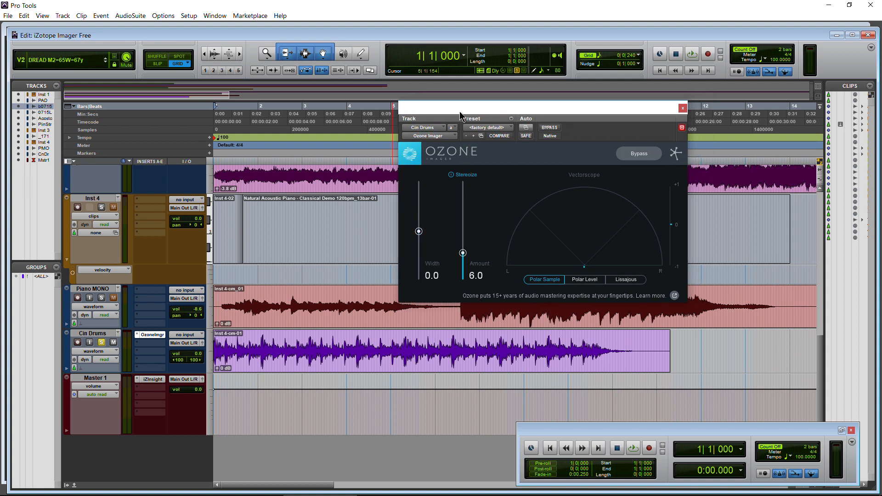
pyautogui.moveTo(461, 112); pyautogui.dragTo(465, 116)
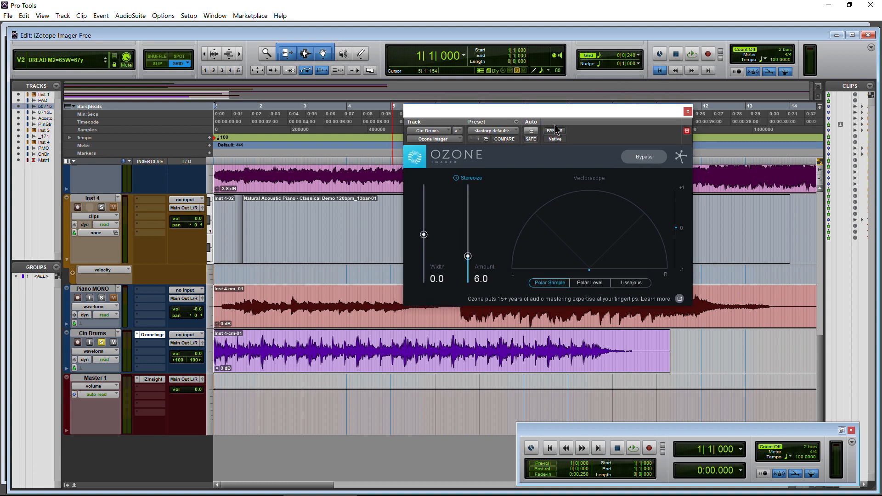
pyautogui.moveTo(528, 116); pyautogui.dragTo(516, 110)
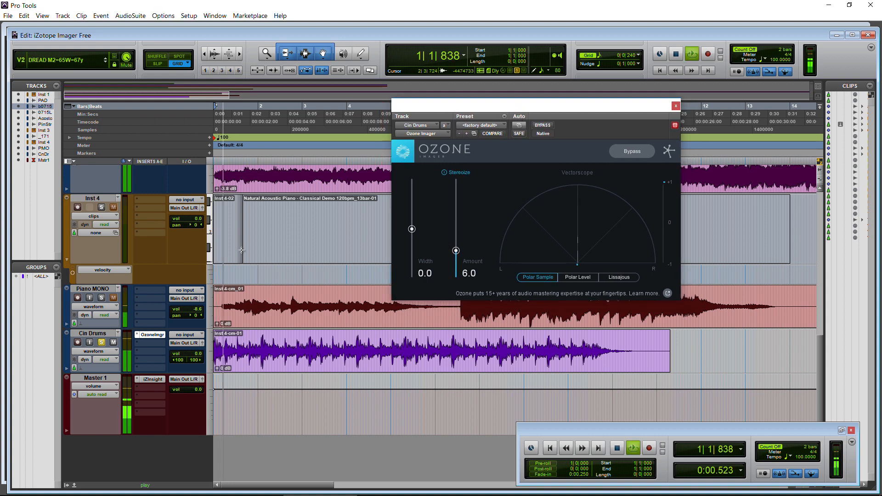
# Lower the Cin Drums volume to -5.3 and set the Imager's Width to 37.7 and Stereoize Amount to 9.3 during playback
pyautogui.moveTo(199, 357)
pyautogui.mouseDown()
pyautogui.moveTo(199, 366)
pyautogui.moveTo(207, 349)
pyautogui.mouseUp()
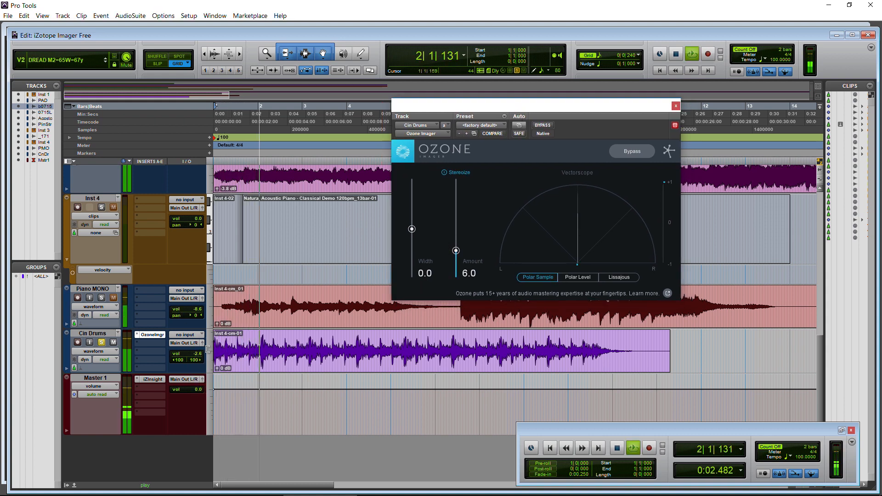
pyautogui.moveTo(415, 204); pyautogui.dragTo(416, 203)
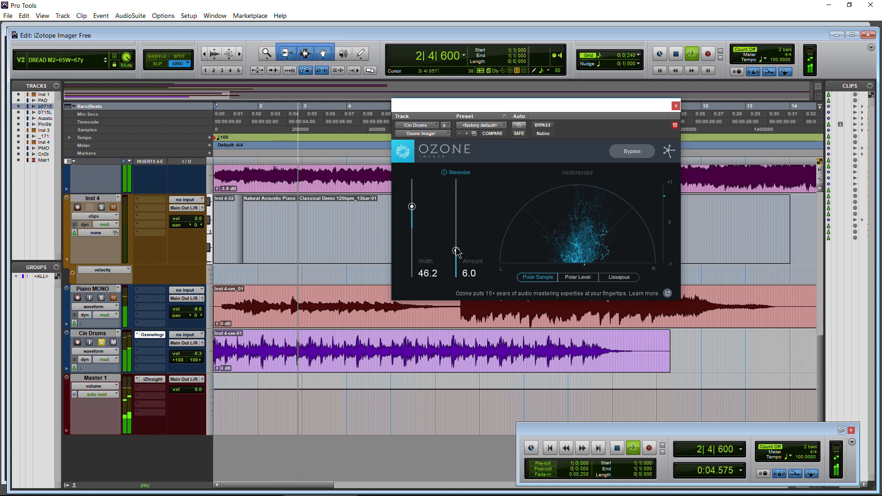
pyautogui.moveTo(456, 251); pyautogui.dragTo(459, 231)
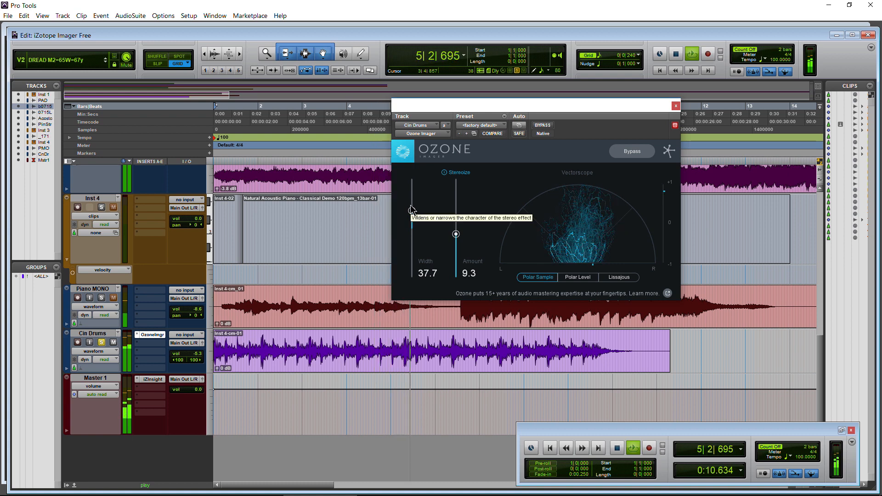
# Compare the drums against bypass, raise Width to 80.2 and Amount to 18.7, and replay from the start
pyautogui.click(630, 154)
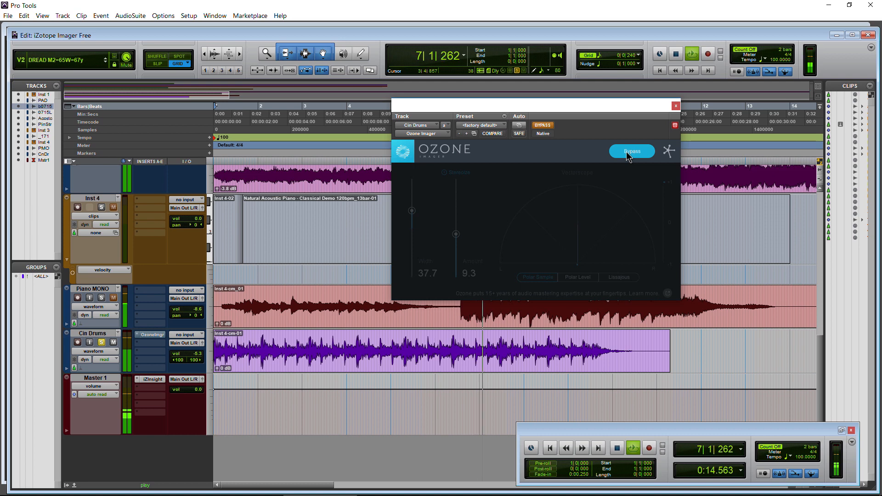
pyautogui.click(629, 154)
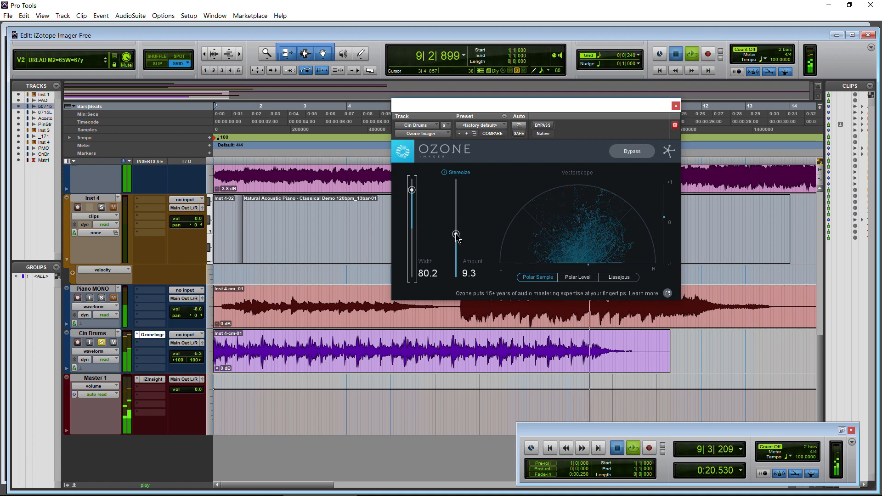
pyautogui.press('space')
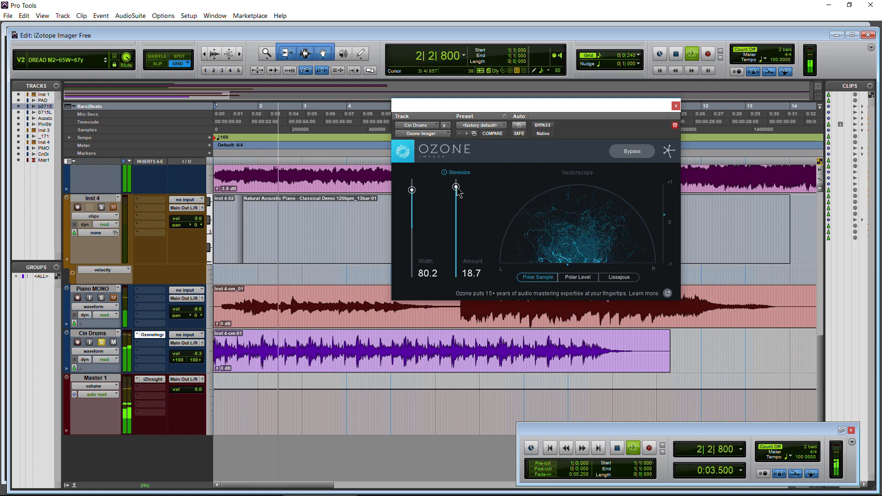
# Reduce the drums' Width to 32.1 and Stereoize Amount to 6.5, and stop playback
pyautogui.moveTo(457, 198); pyautogui.dragTo(454, 246)
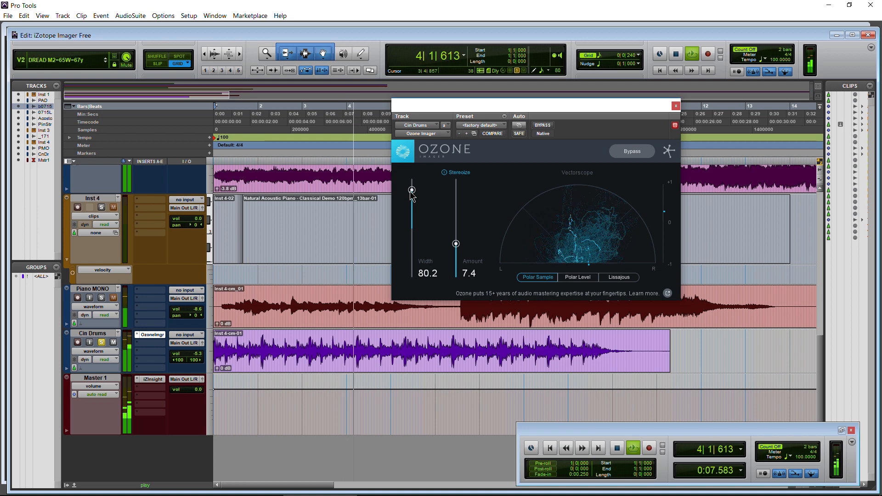
pyautogui.moveTo(411, 193); pyautogui.dragTo(412, 213)
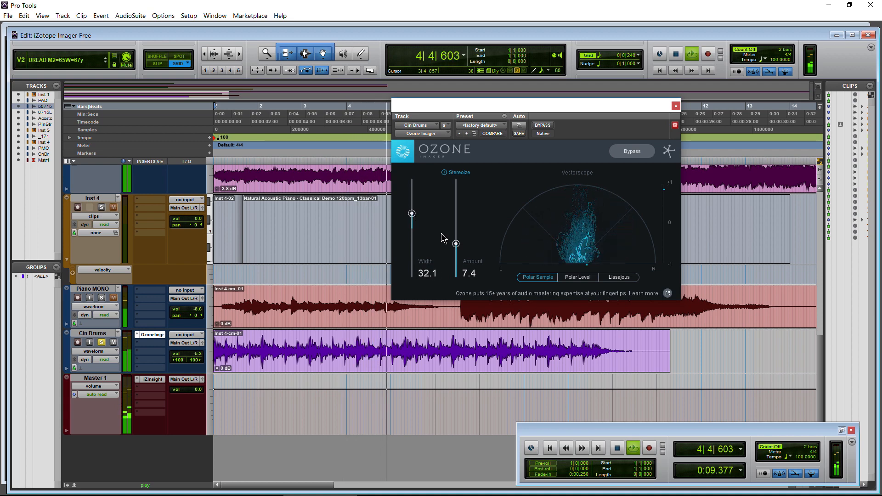
pyautogui.press('space')
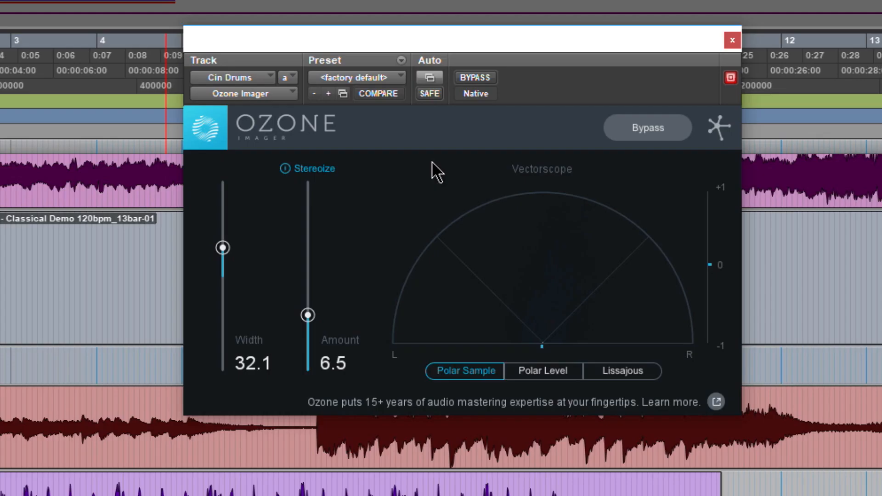
# Replay the drums, compare the effect against bypass, raise Width to 39.6, and stop playback
pyautogui.press('space')
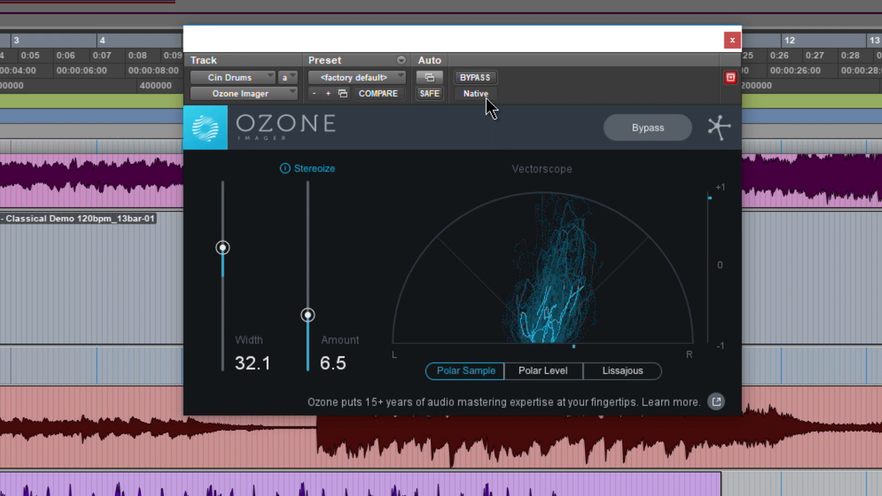
pyautogui.click(637, 127)
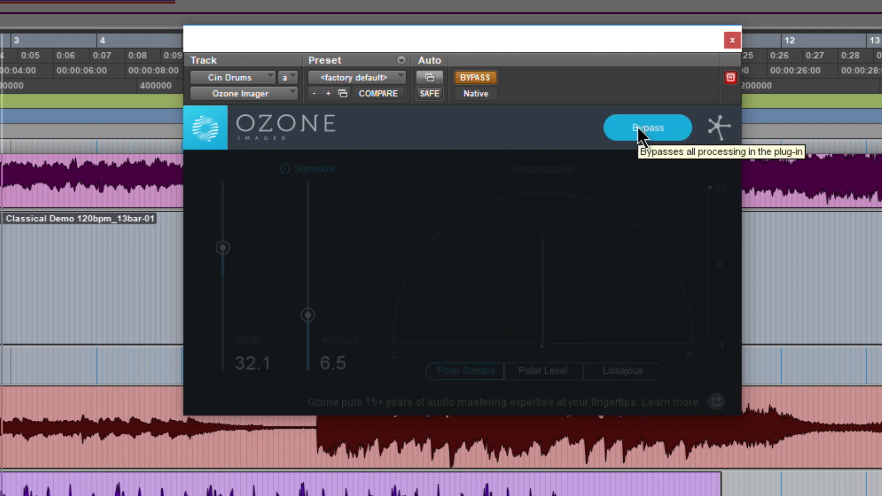
pyautogui.click(637, 127)
pyautogui.moveTo(219, 250); pyautogui.dragTo(225, 256)
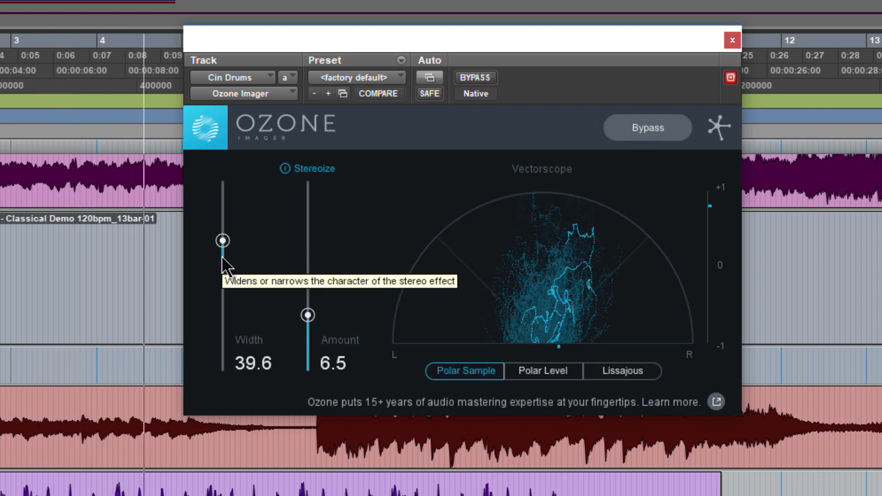
pyautogui.press('space')
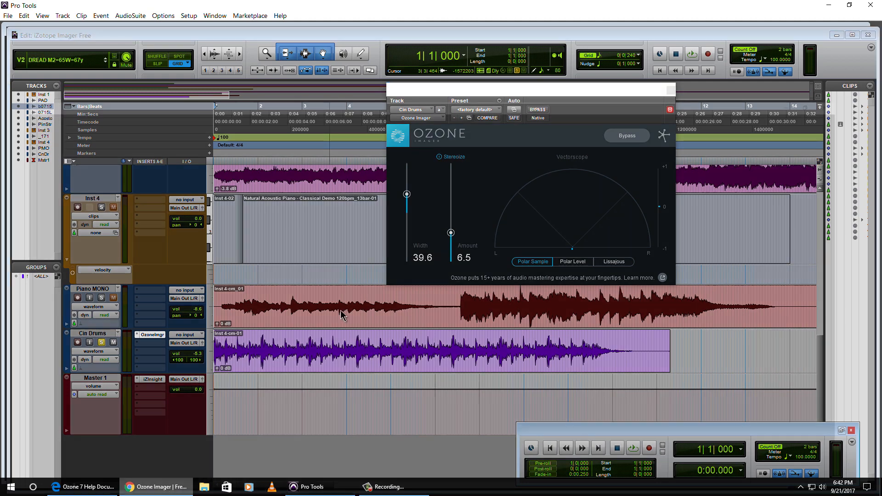
# Switch to Chrome and examine the Ozone Imager description and free download option on iZotope's product page
pyautogui.click(166, 487)
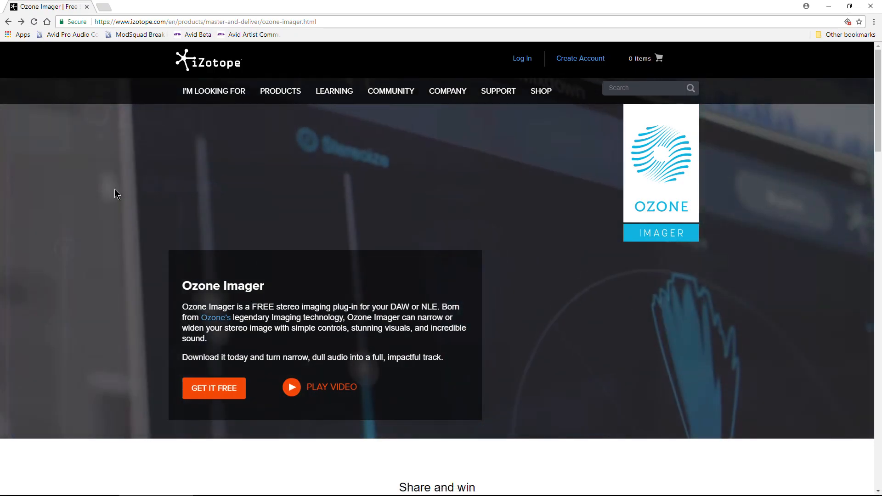
pyautogui.scroll(-1, 87, 212)
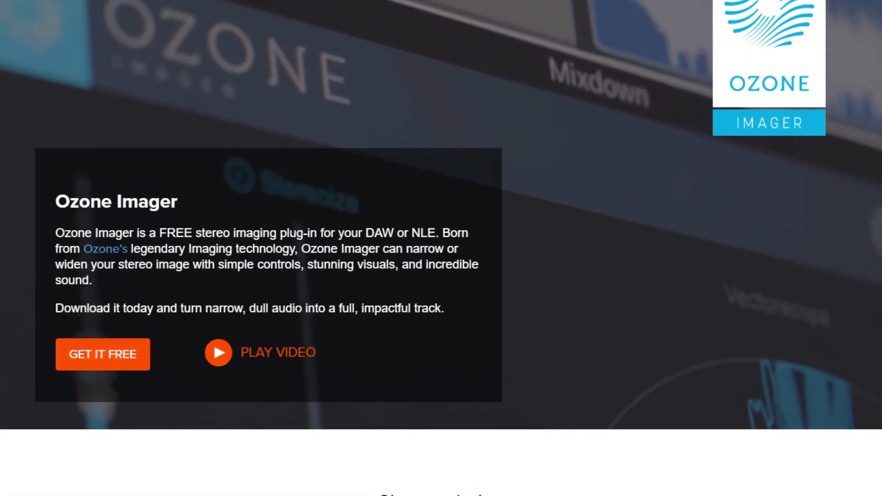
pyautogui.scroll(1, 441, 248)
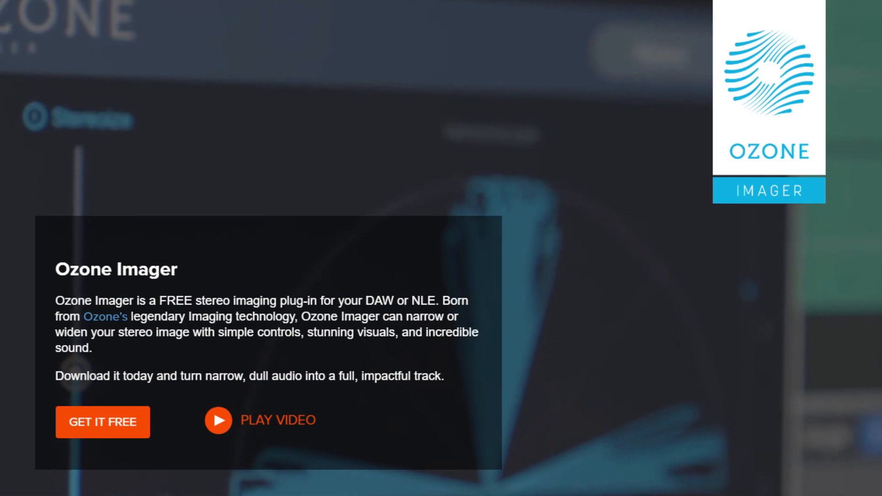
# Examine the product page's giveaway, audio quality and visualization features, before-and-after examples, and system requirements with supported plug-in formats
pyautogui.scroll(-6, 441, 248)
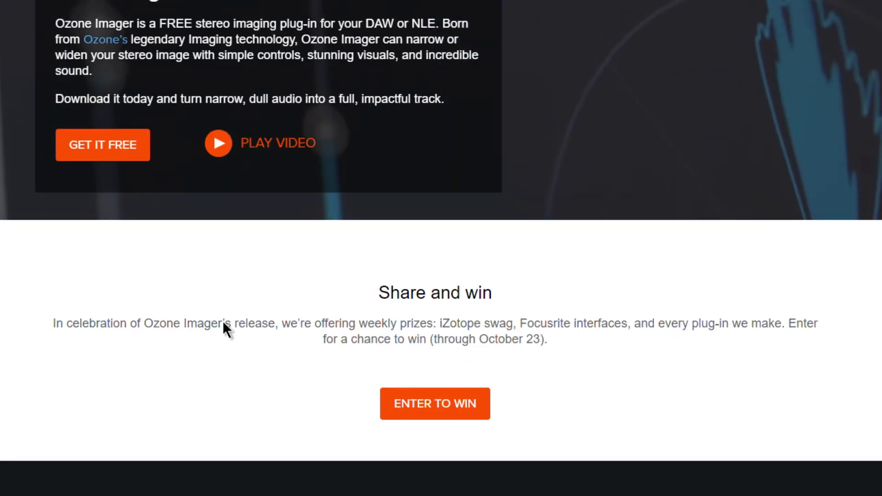
pyautogui.scroll(-3, 809, 285)
pyautogui.scroll(-16, 813, 294)
pyautogui.scroll(15, 813, 294)
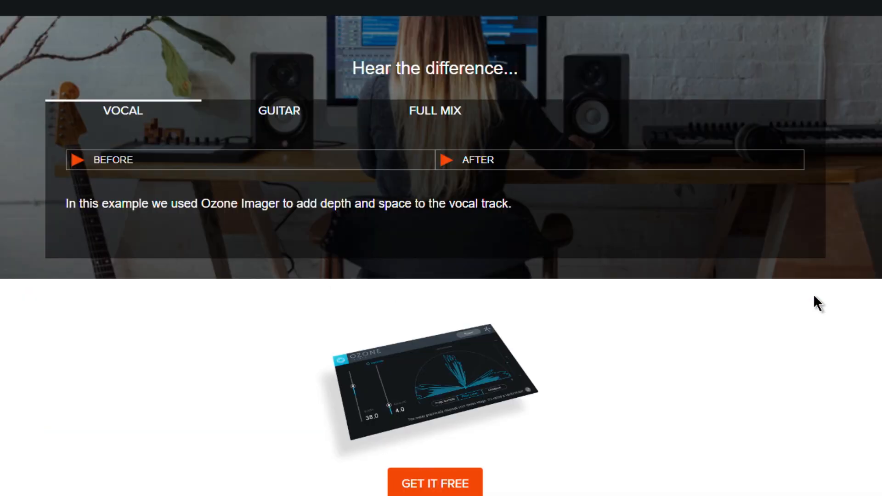
pyautogui.scroll(-2, 815, 301)
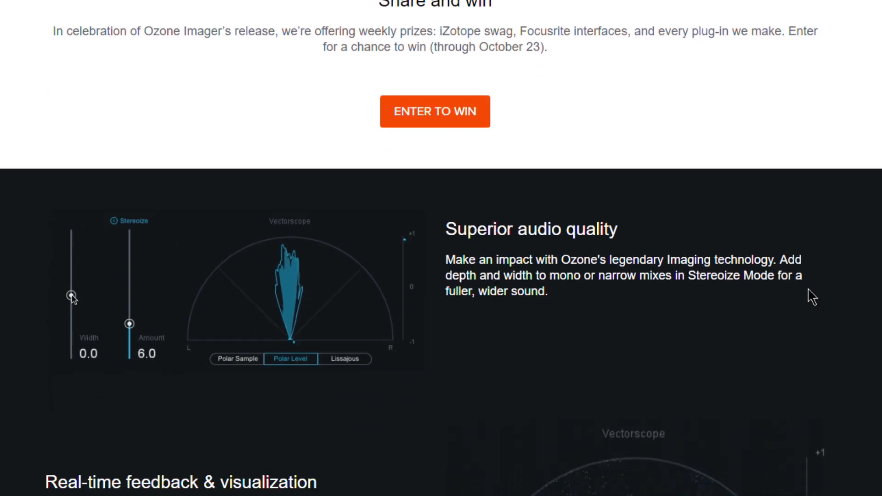
pyautogui.scroll(-5, 840, 321)
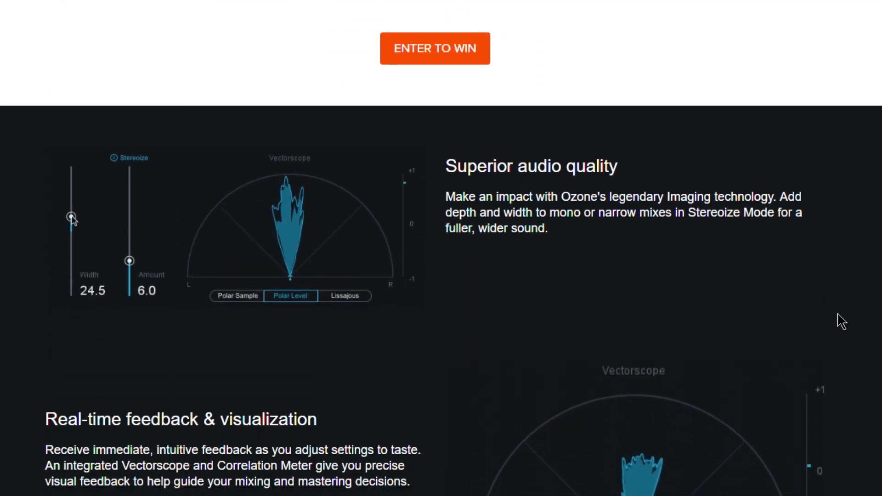
pyautogui.scroll(-3, 870, 244)
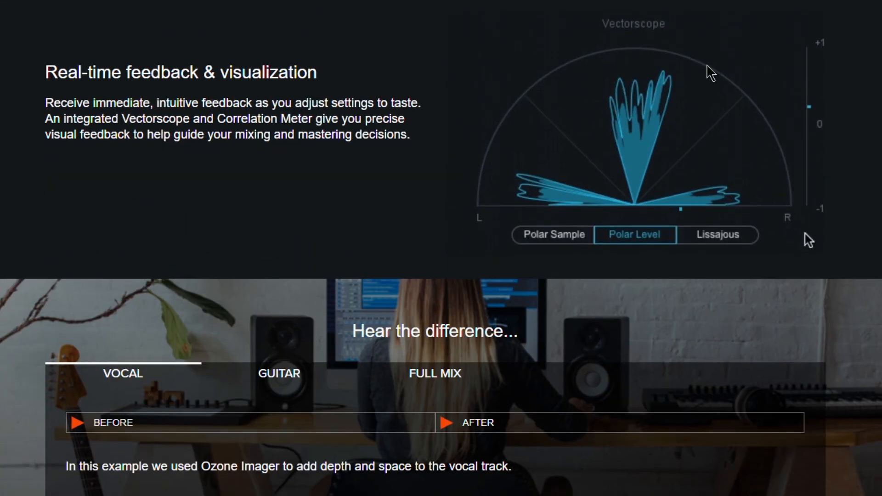
pyautogui.scroll(-10, 870, 245)
pyautogui.scroll(-12, 871, 245)
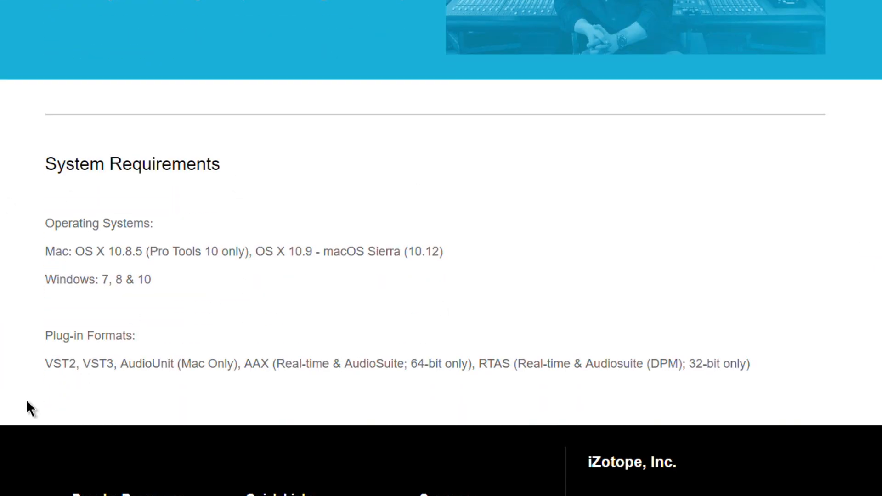
pyautogui.scroll(20, 424, 398)
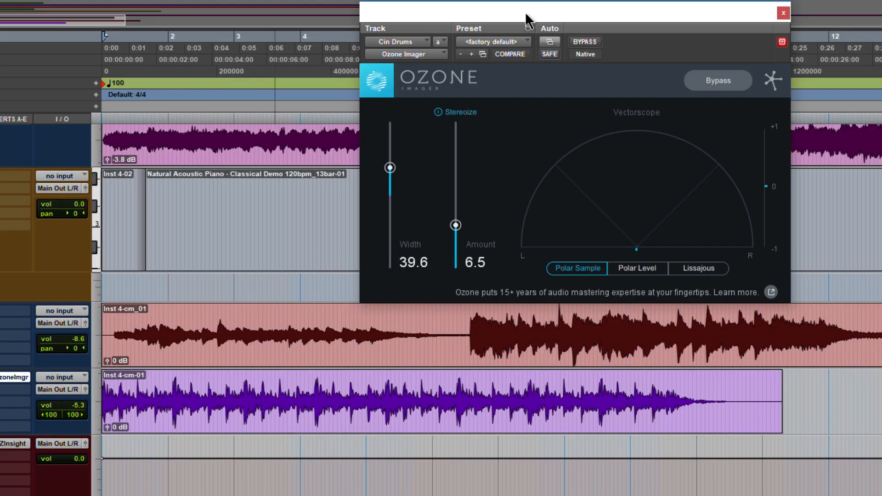
# Switch back to Pro Tools, reposition the Ozone Imager window over the tracks, and set the drums' Width to 41.5
pyautogui.moveTo(526, 20); pyautogui.dragTo(498, 43)
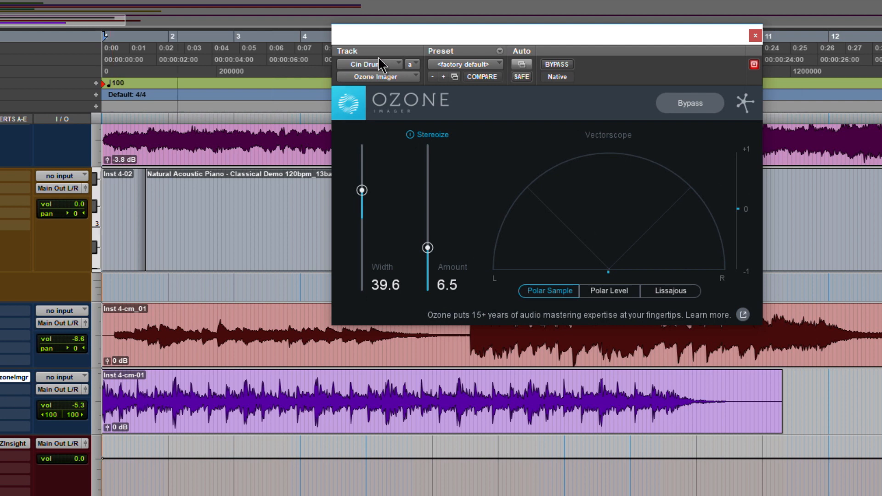
pyautogui.moveTo(387, 45); pyautogui.dragTo(391, 52)
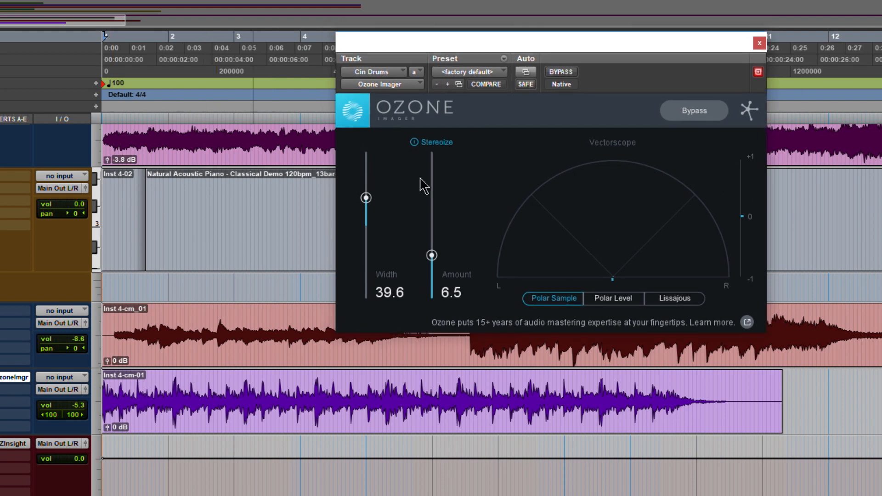
pyautogui.moveTo(366, 198)
pyautogui.mouseDown()
pyautogui.moveTo(366, 297)
pyautogui.moveTo(368, 185)
pyautogui.moveTo(367, 195)
pyautogui.mouseUp()
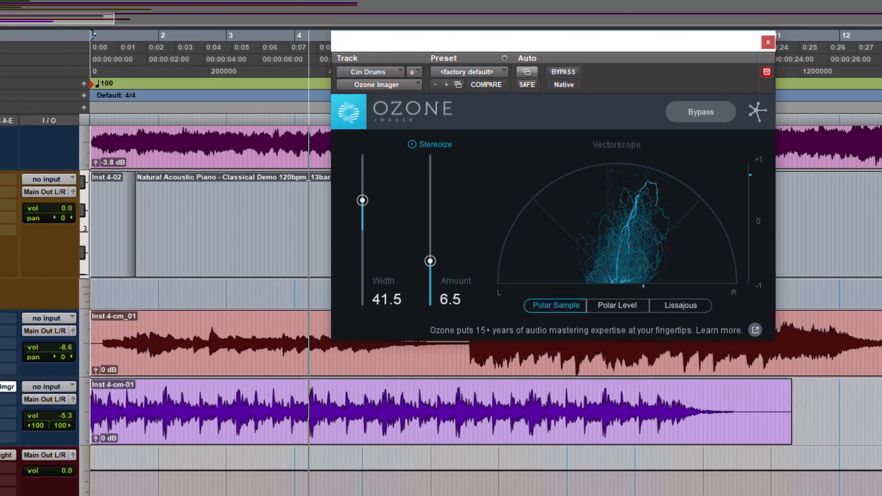